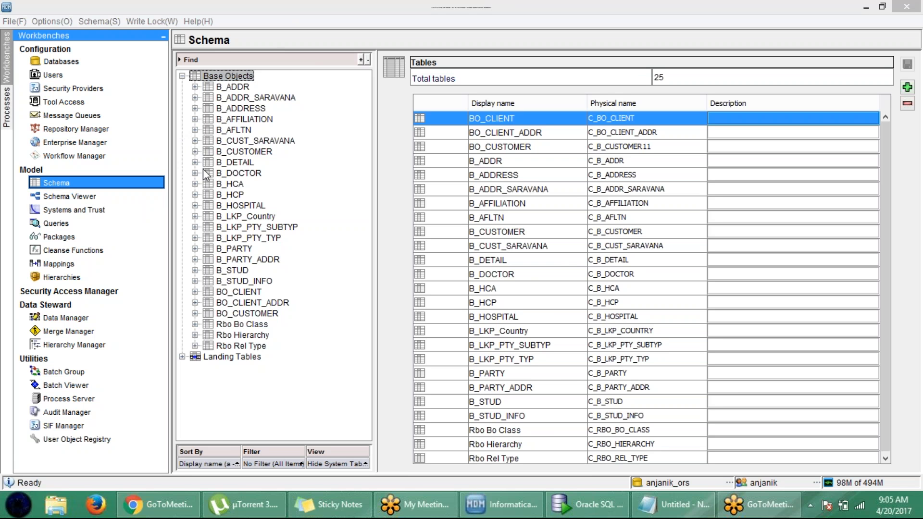
# - Show the basic properties of the BO_CUSTOMER base object and select its physical name
pyautogui.click(196, 314)
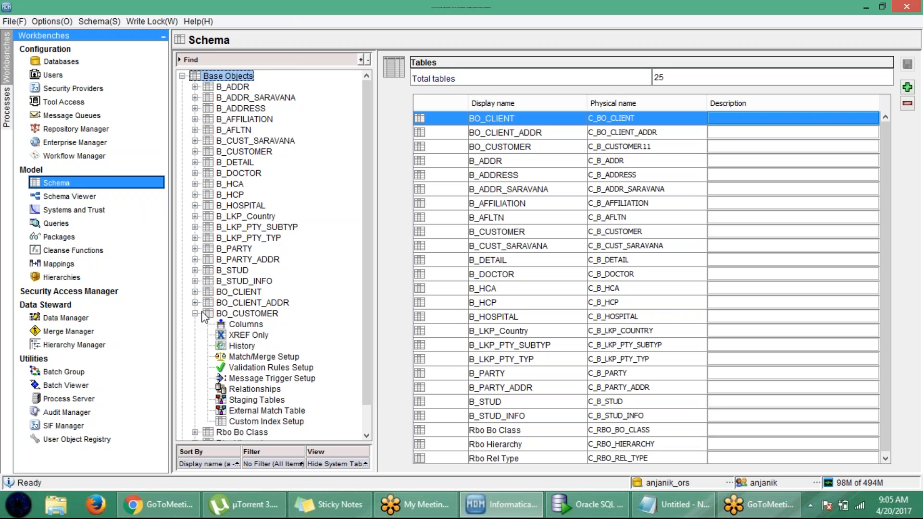
pyautogui.click(253, 322)
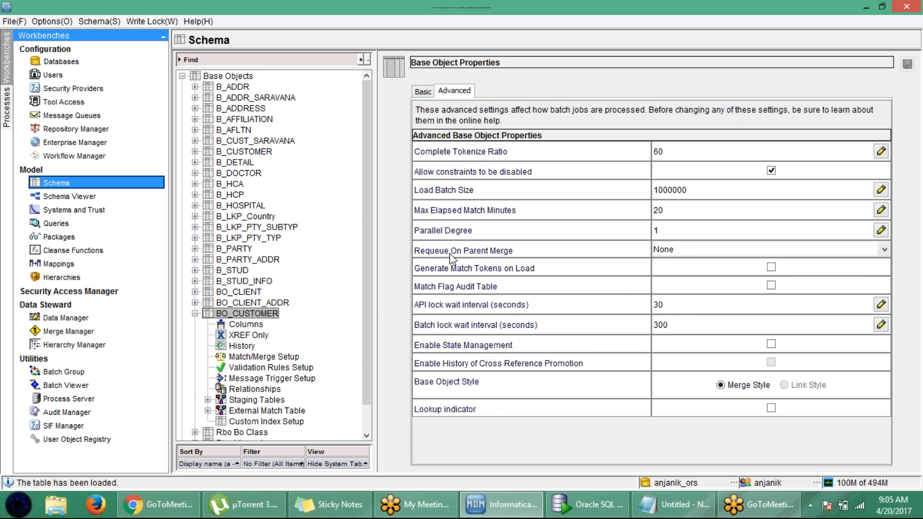
pyautogui.click(424, 94)
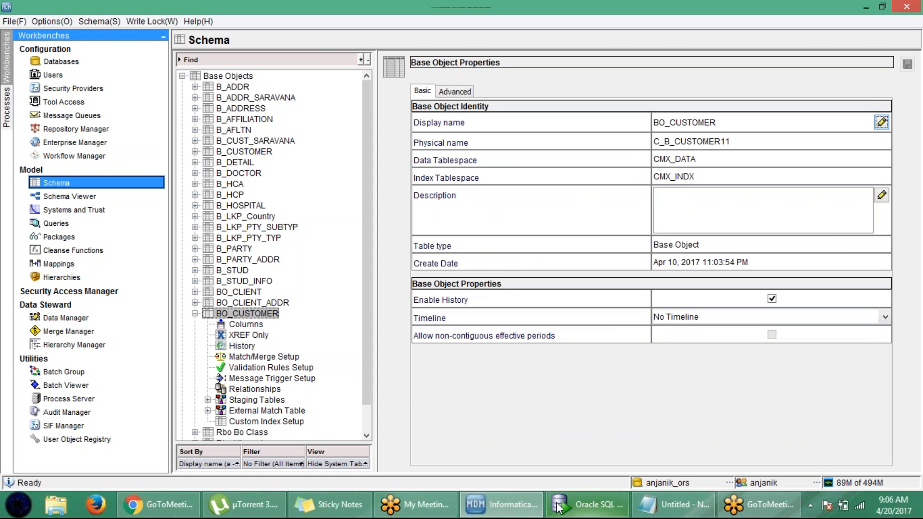
pyautogui.doubleClick(740, 139)
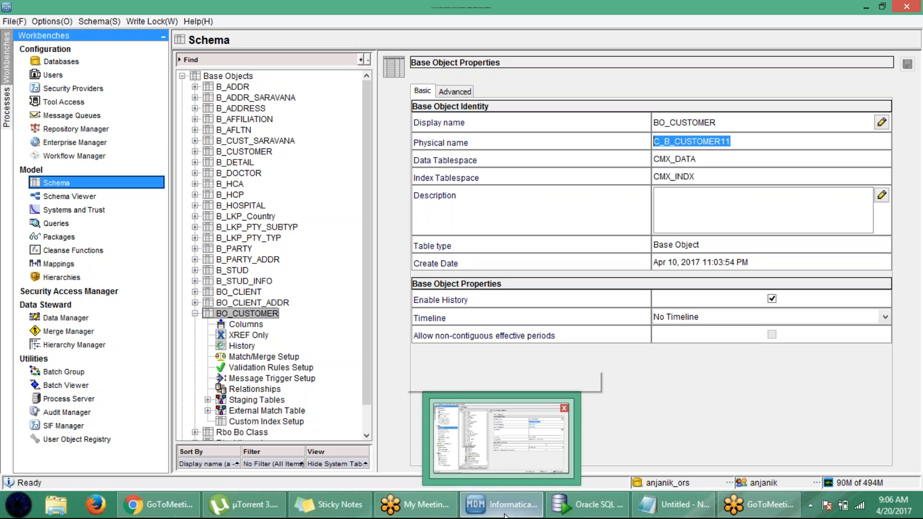
# - Switch to Oracle SQL Developer and remove the table name from the worksheet query, leaving "select * from"
pyautogui.moveTo(653, 507)
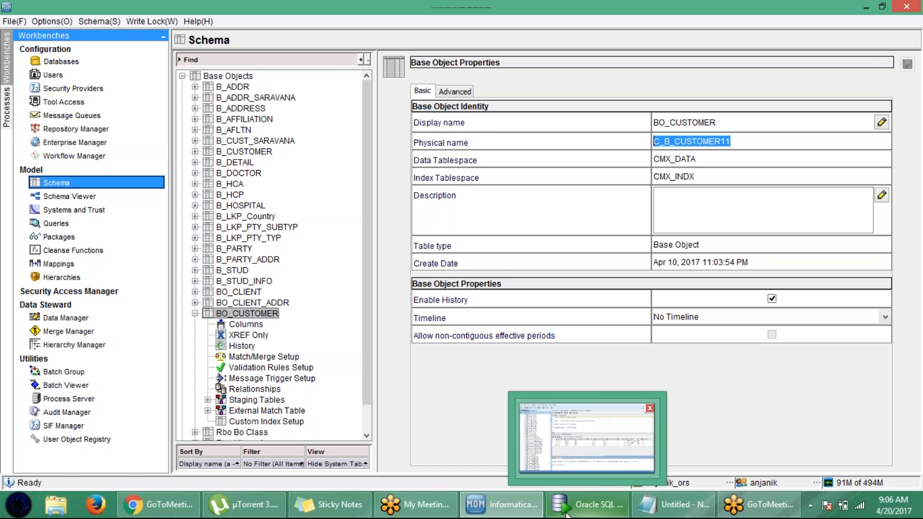
pyautogui.click(588, 505)
pyautogui.moveTo(404, 181); pyautogui.dragTo(306, 117)
pyautogui.press('Delete')
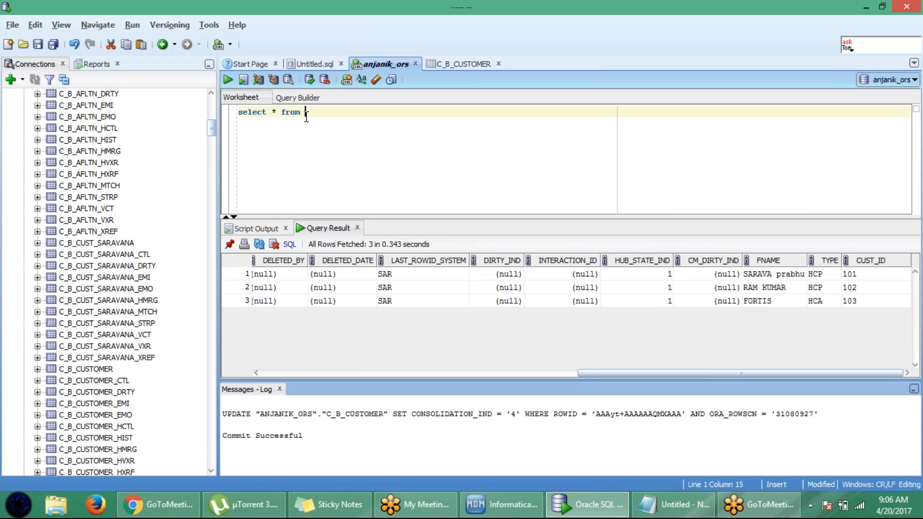
# - Find the landing table C_L_CUTOMER11 in the connection's tables, view its data and return to the anjanik_ors worksheet
pyautogui.moveTo(214, 132); pyautogui.dragTo(214, 243)
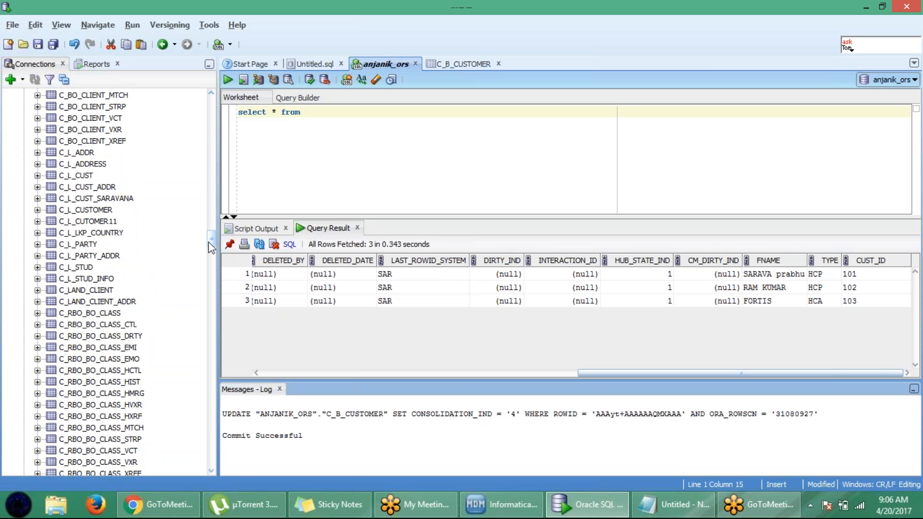
pyautogui.click(100, 221)
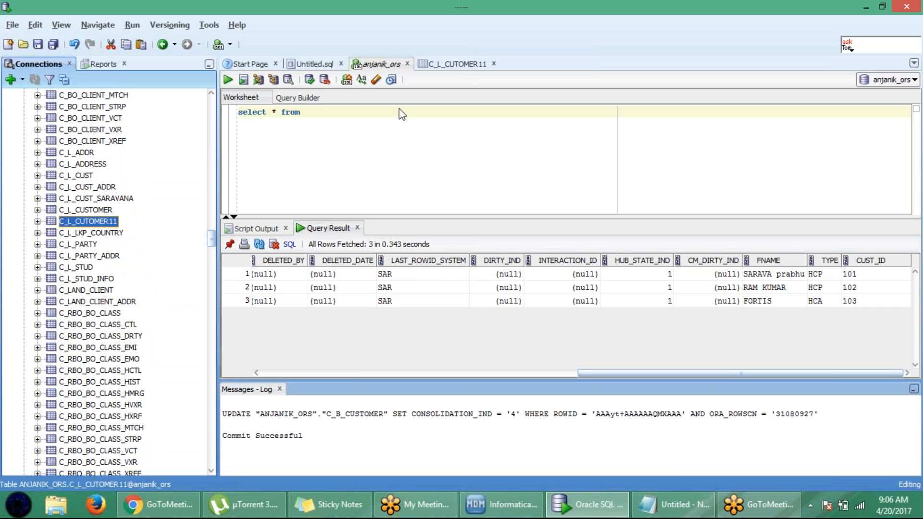
pyautogui.click(444, 65)
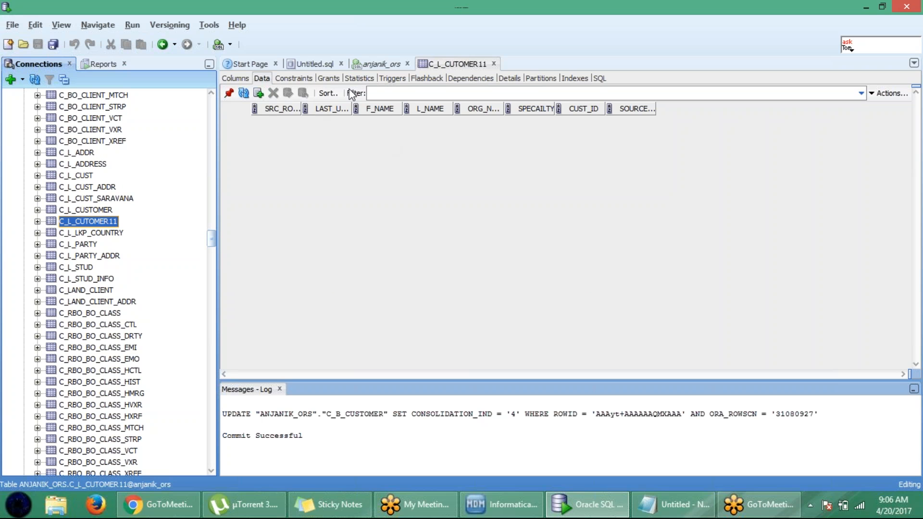
pyautogui.click(384, 66)
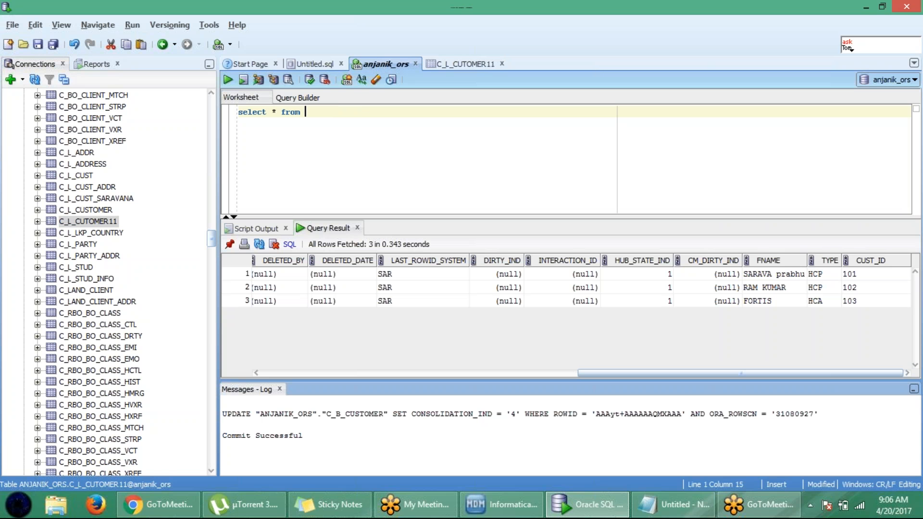
# - Complete the query as "select * from c_l_cutomer11" and run it, correcting the table name to match the landing table's spelling
pyautogui.write('c_l_customer11')
pyautogui.click(229, 80)
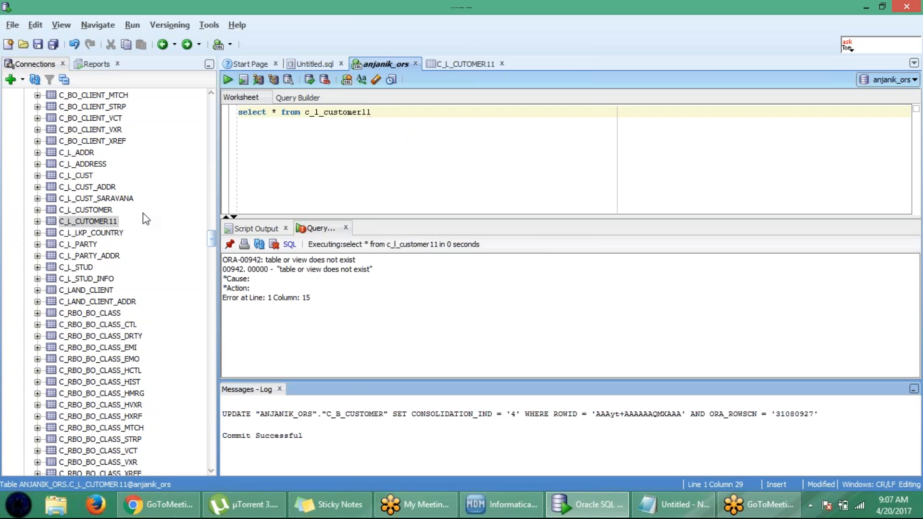
pyautogui.click(340, 112)
pyautogui.press('BackSpace')
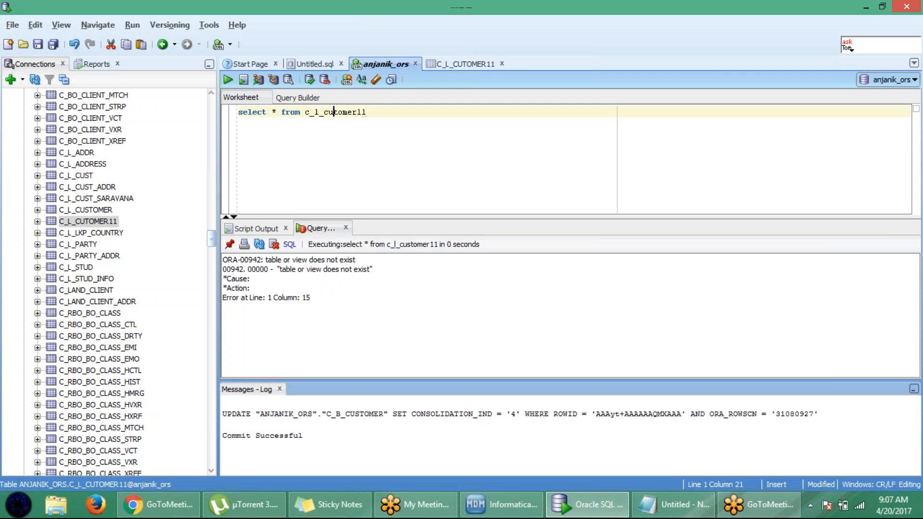
pyautogui.click(232, 80)
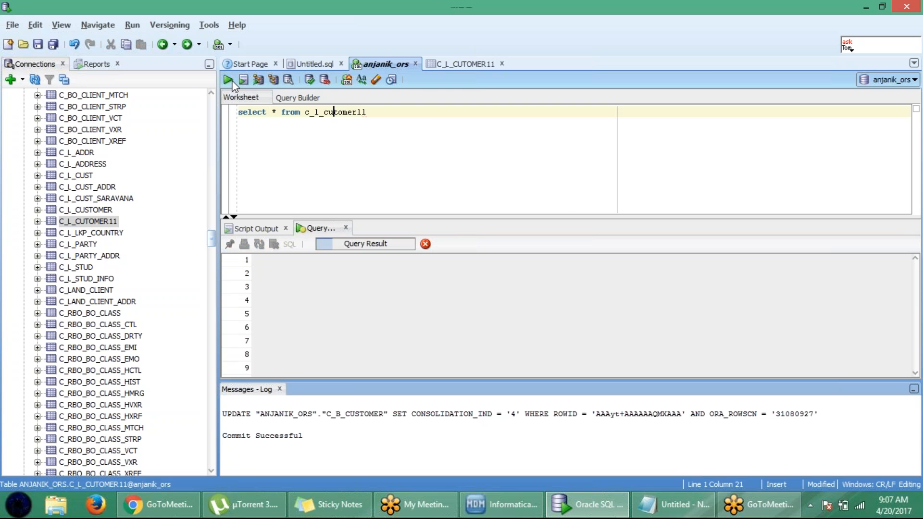
pyautogui.click(393, 125)
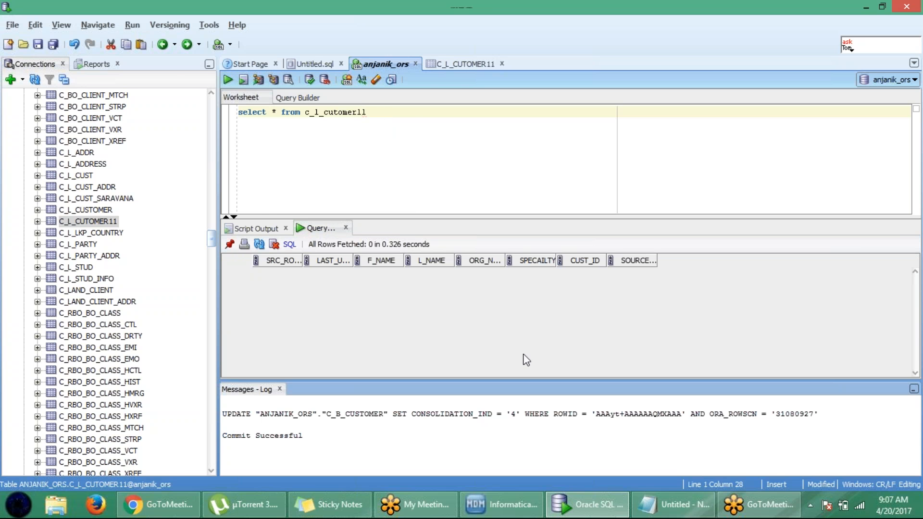
# - Switch to the Informatica MDM Hub Console and delete the existing mapping mp_customer11_s1 along with its dependent objects
pyautogui.click(502, 505)
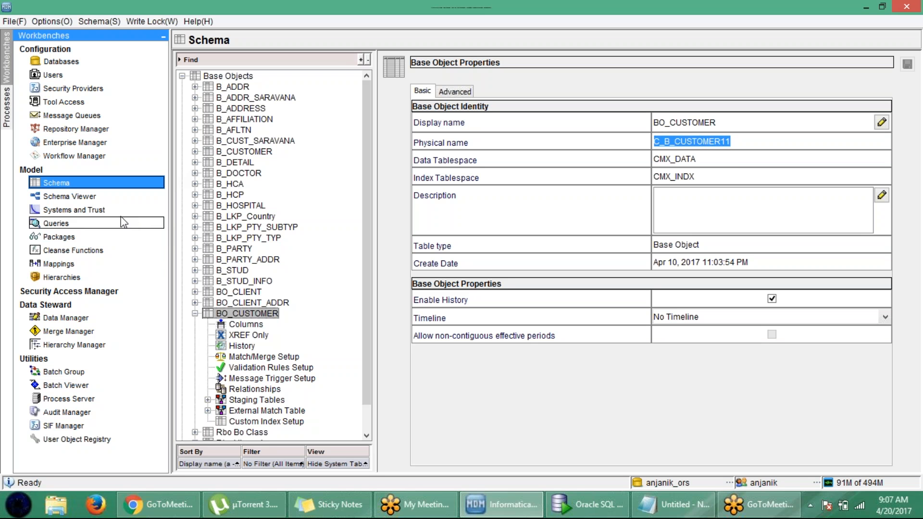
pyautogui.click(82, 272)
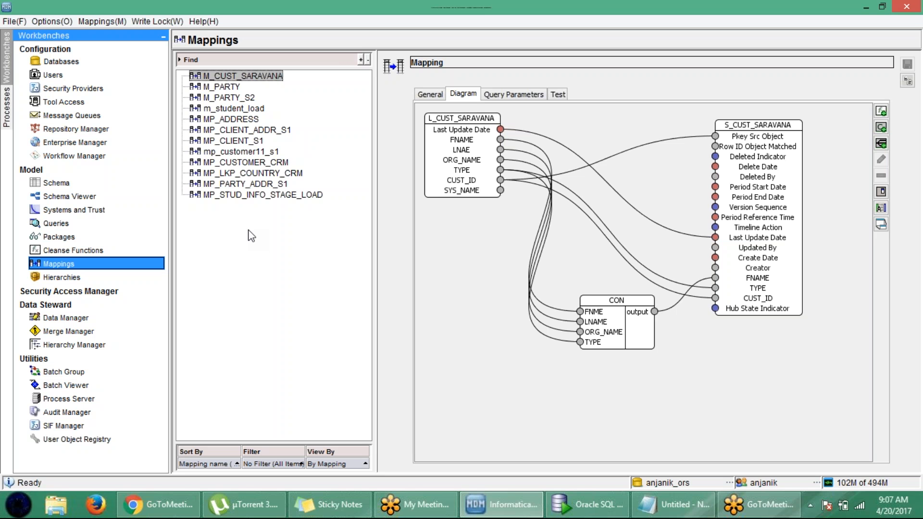
pyautogui.click(249, 152)
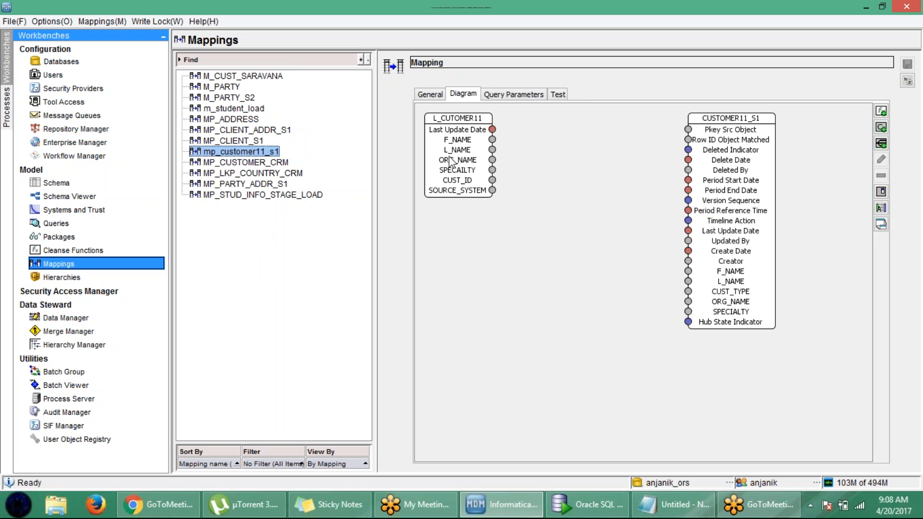
pyautogui.rightClick(256, 149)
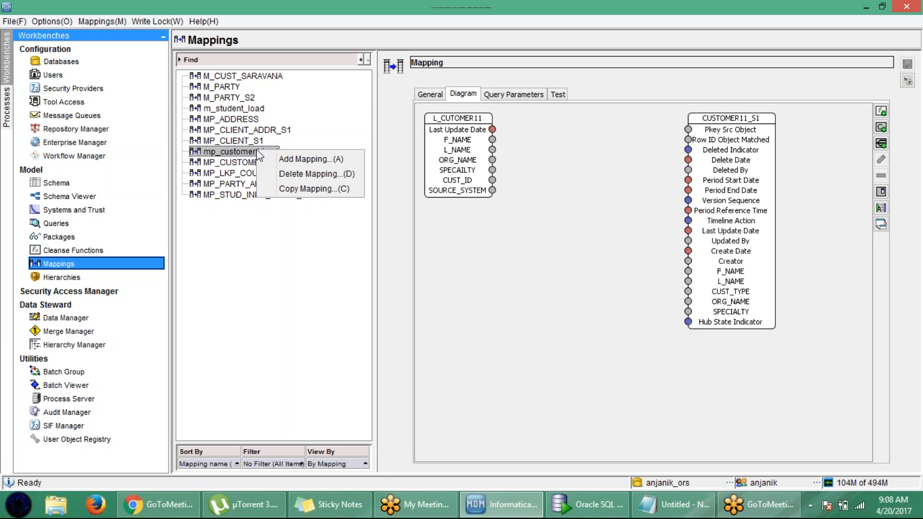
pyautogui.click(307, 174)
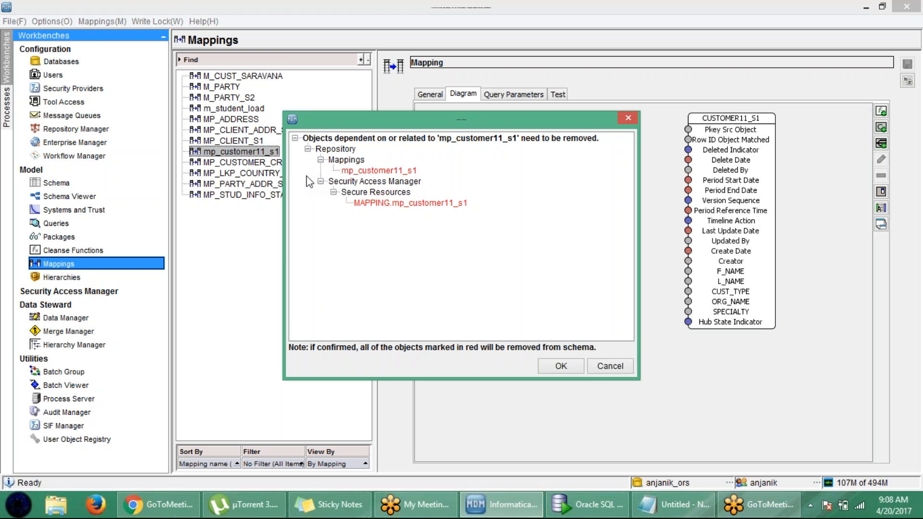
pyautogui.click(550, 364)
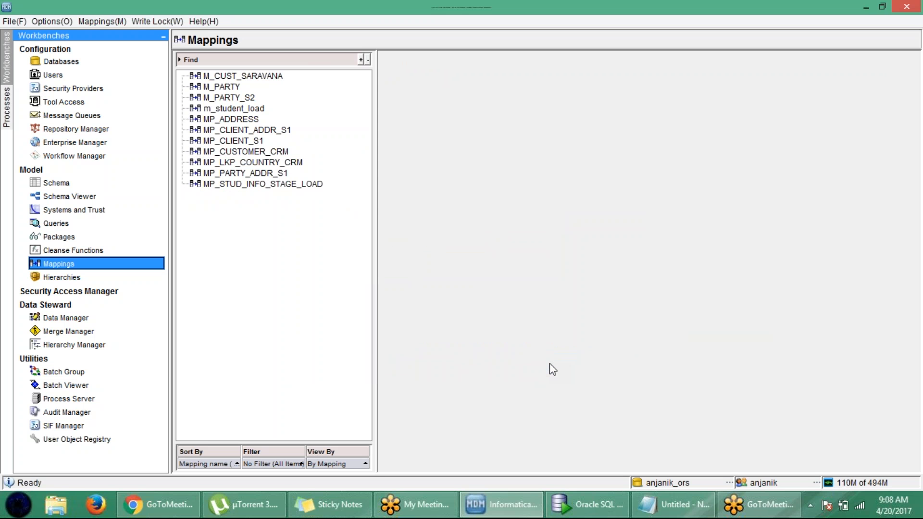
# - Start a new mapping and name it mp_customer11_s1
pyautogui.rightClick(260, 238)
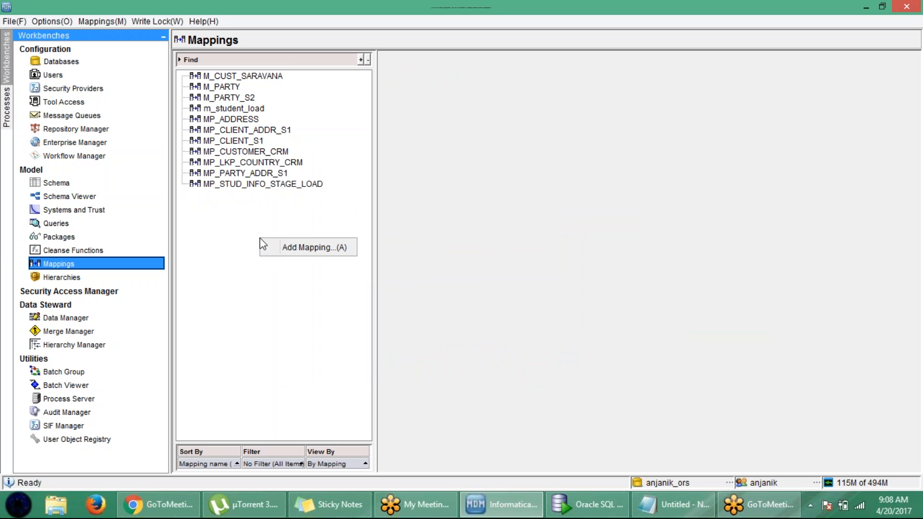
pyautogui.click(315, 248)
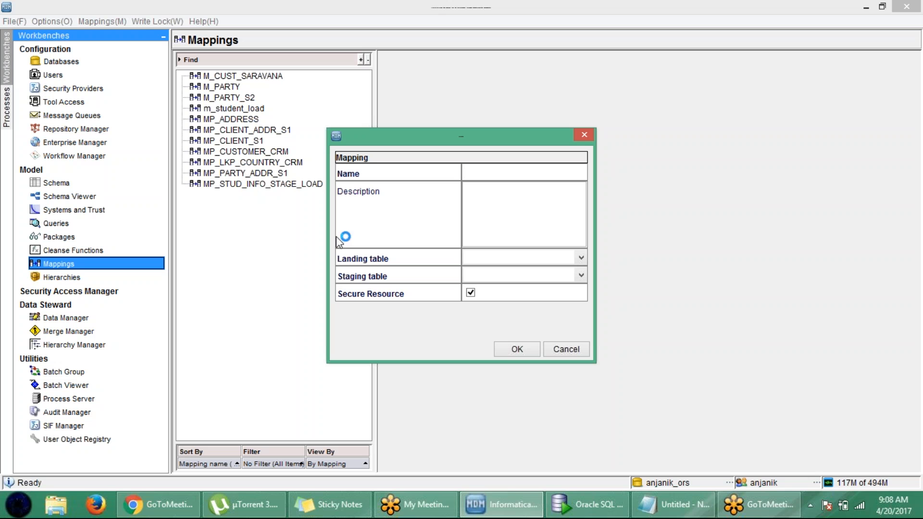
pyautogui.write('mp_')
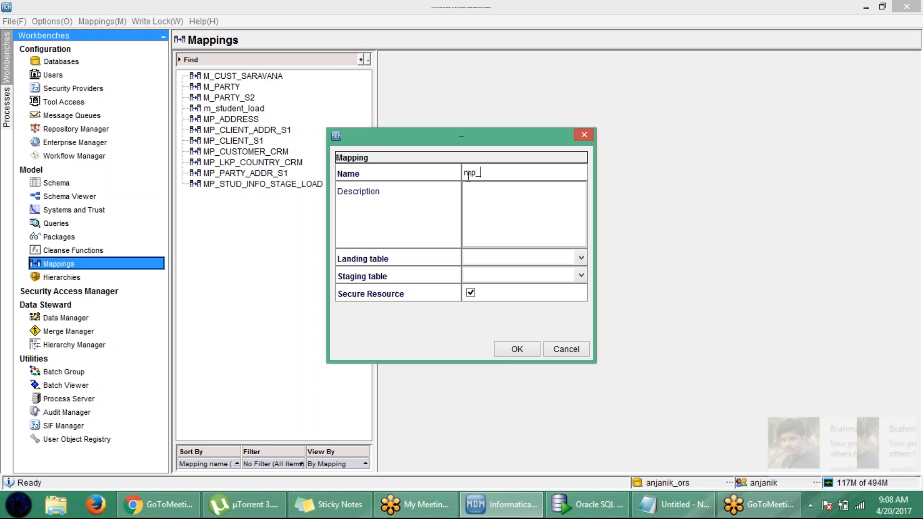
pyautogui.write('customer11')
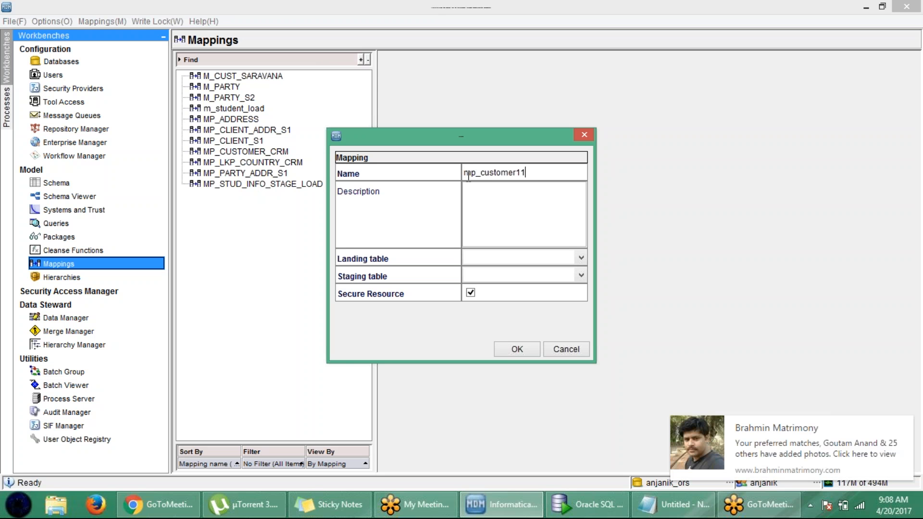
pyautogui.write('_s1')
# - Create the mapping with landing table L_CUTOMER11 and staging table CUSTOMER11_S1, and dismiss the desktop notification
pyautogui.click(581, 258)
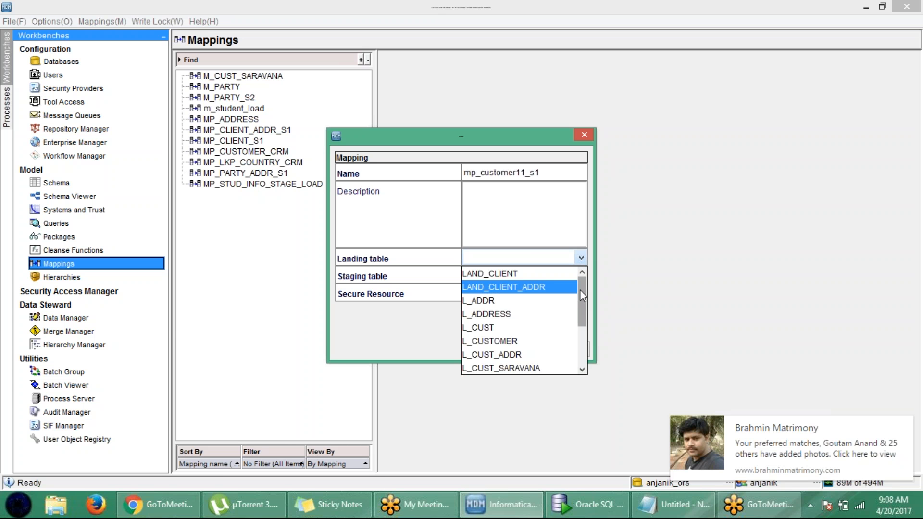
pyautogui.moveTo(580, 292); pyautogui.dragTo(580, 299)
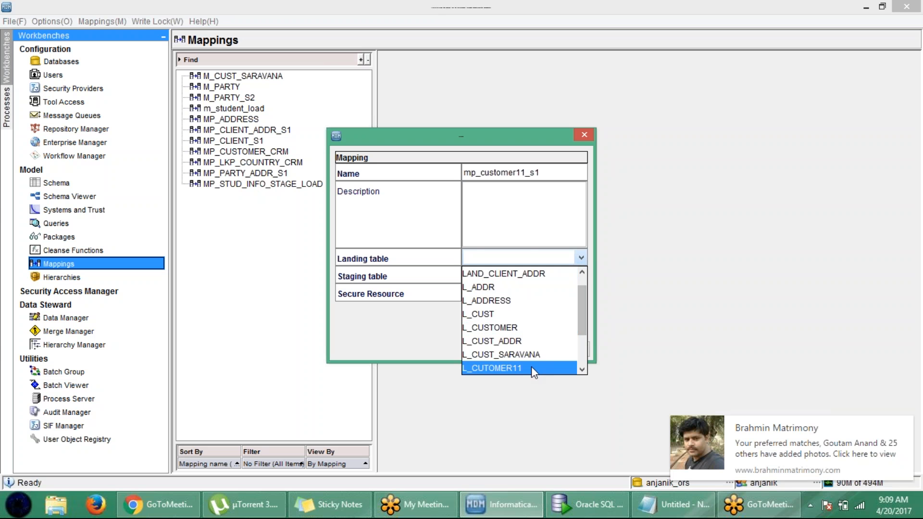
pyautogui.click(531, 368)
pyautogui.click(580, 276)
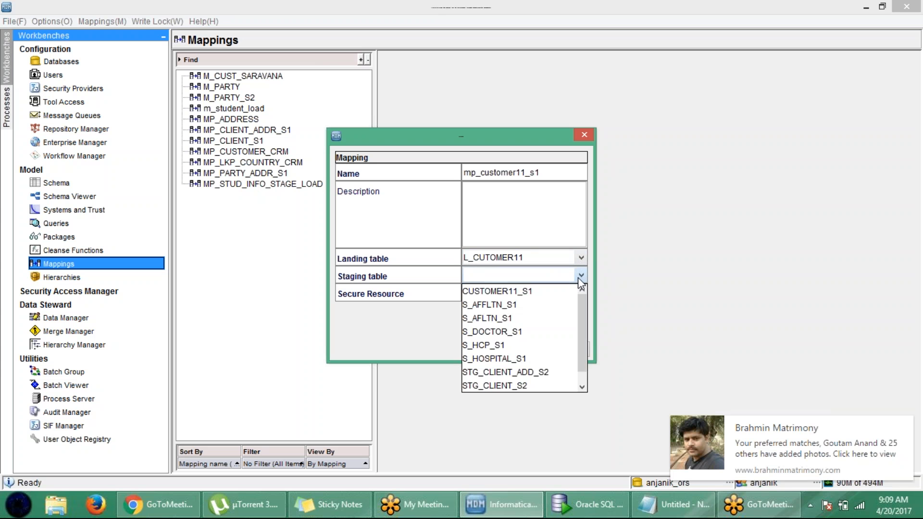
pyautogui.click(554, 294)
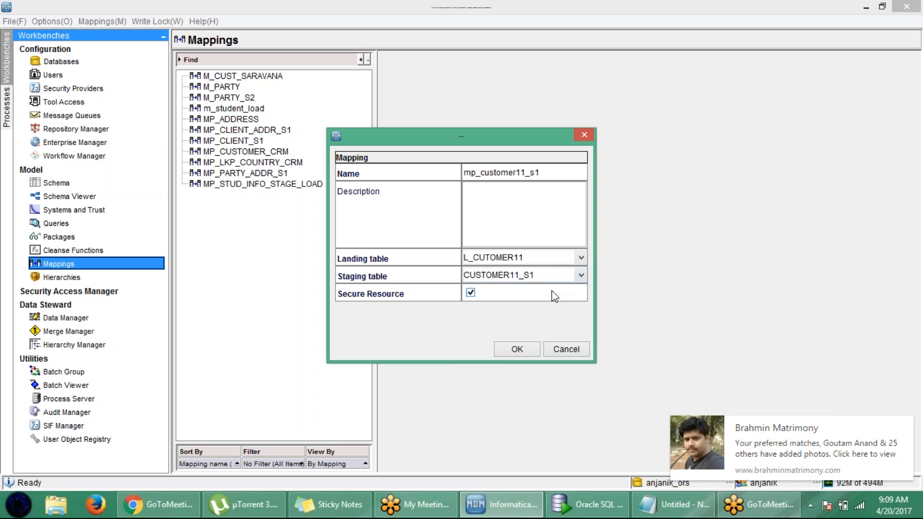
pyautogui.click(517, 351)
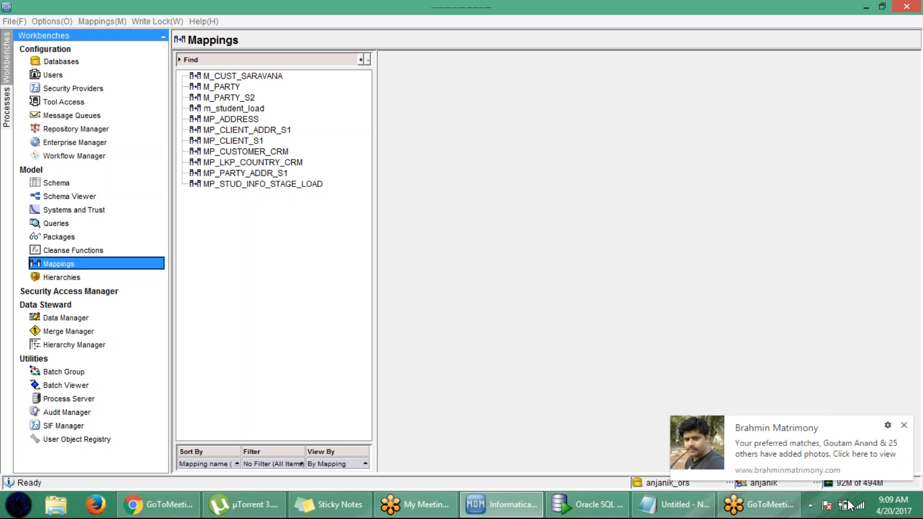
pyautogui.moveTo(897, 438)
pyautogui.click(907, 426)
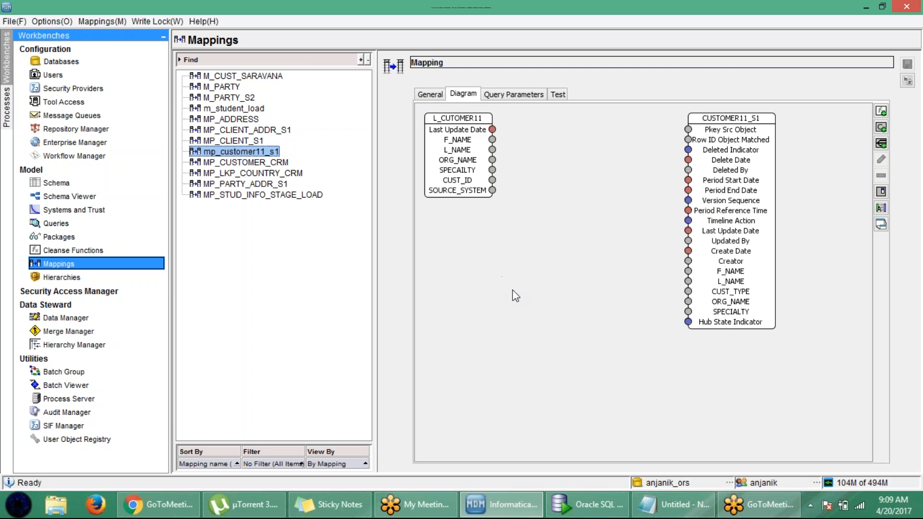
# - Check the new mapping's general properties, and in its diagram connect CUST_ID of L_CUTOMER11 to Pkey Src Object of CUSTOMER11_S1
pyautogui.click(421, 98)
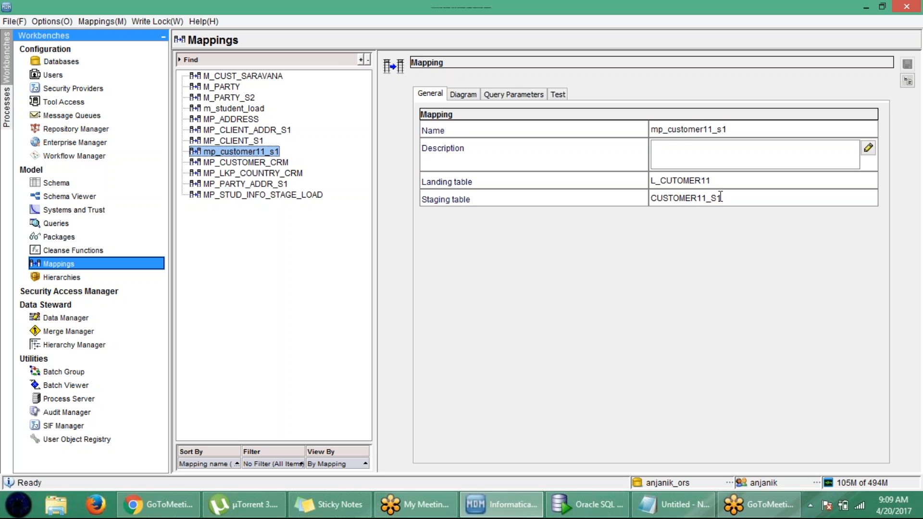
pyautogui.click(470, 94)
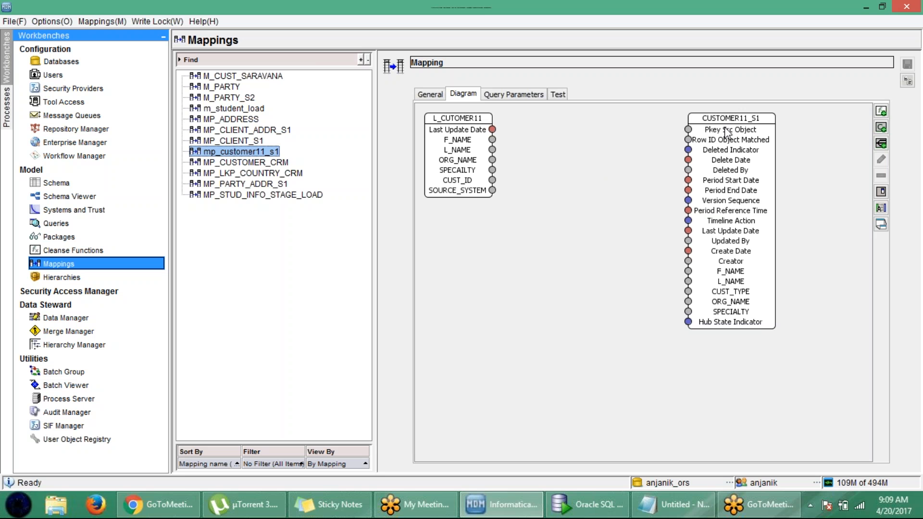
pyautogui.click(493, 180)
pyautogui.moveTo(591, 163); pyautogui.dragTo(688, 130)
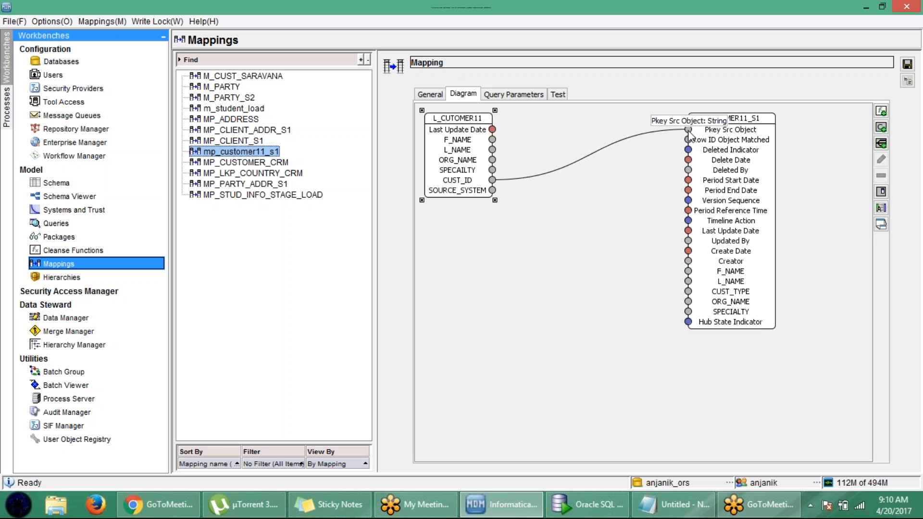
pyautogui.click(560, 262)
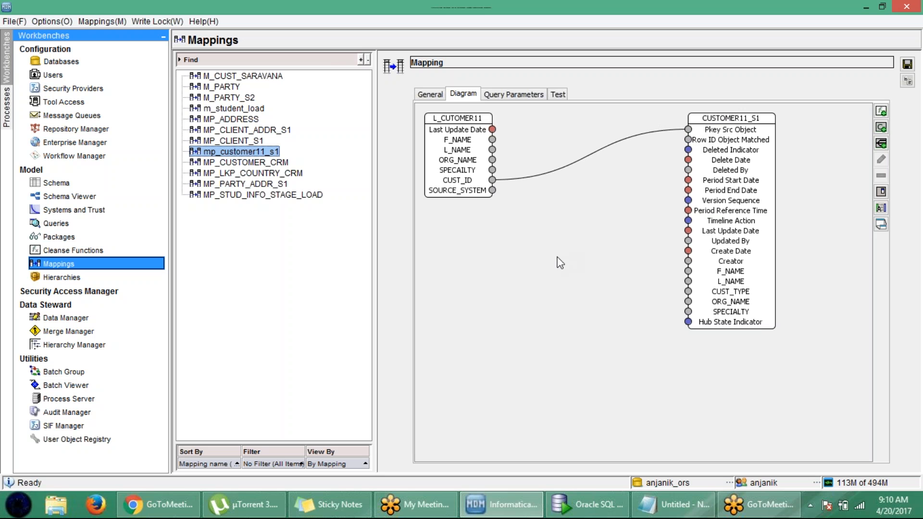
# - Auto-map the matching columns of L_CUTOMER11 and CUSTOMER11_S1, and connect SPECAILTY to SPECIALTY
pyautogui.rightClick(528, 241)
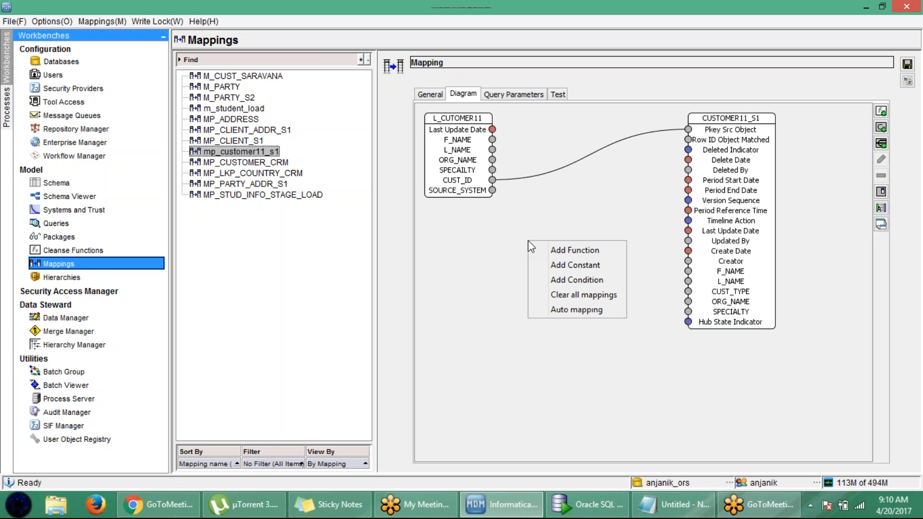
pyautogui.click(563, 310)
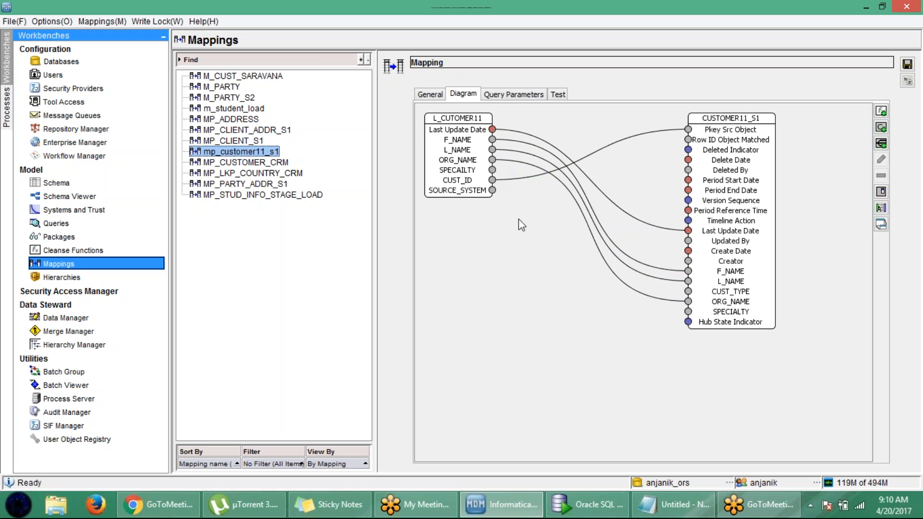
pyautogui.click(494, 174)
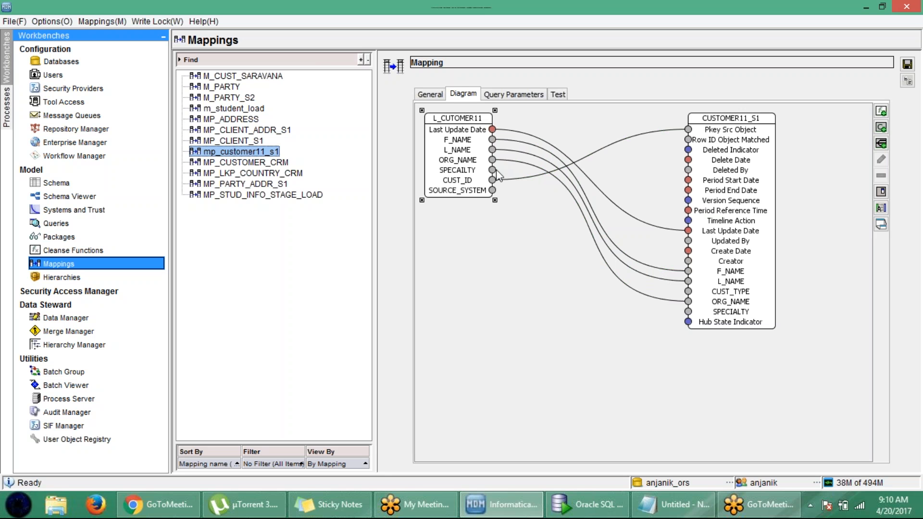
pyautogui.click(521, 195)
pyautogui.moveTo(493, 171); pyautogui.dragTo(687, 312)
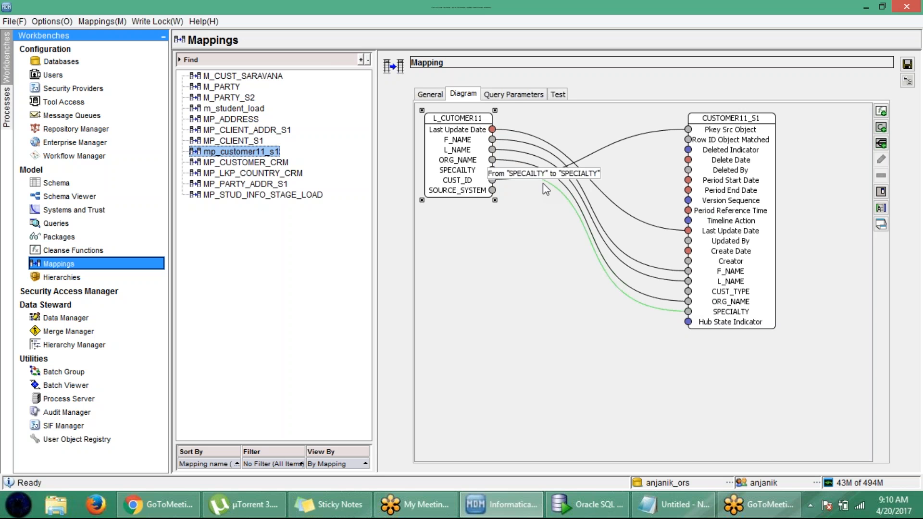
# - Enable a query condition for the mapping, set it to source_system='S1', and save the mapping
pyautogui.click(514, 98)
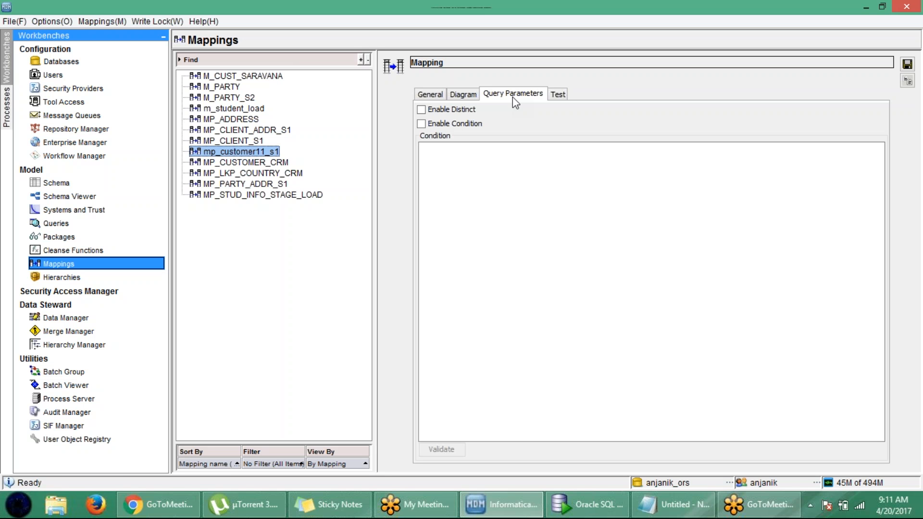
pyautogui.click(422, 124)
pyautogui.click(435, 158)
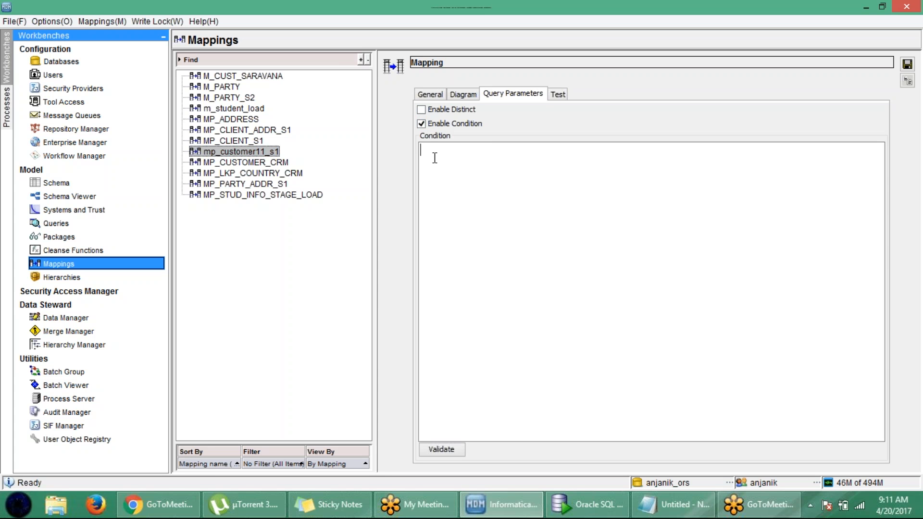
pyautogui.write('source')
pyautogui.write('_syst')
pyautogui.write('em')
pyautogui.write("=''")
pyautogui.write('S1')
pyautogui.click(908, 64)
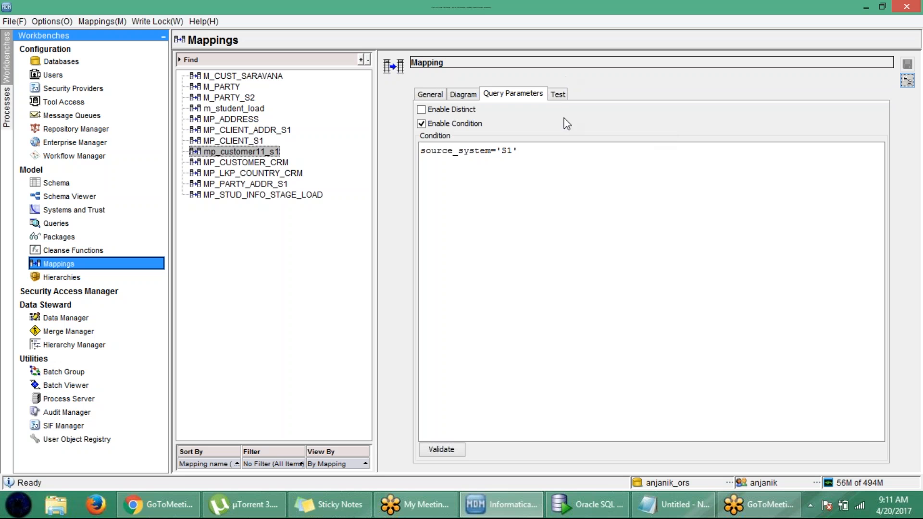
# - Look over the mapping's test inputs and outputs, its general properties and its diagram
pyautogui.click(559, 96)
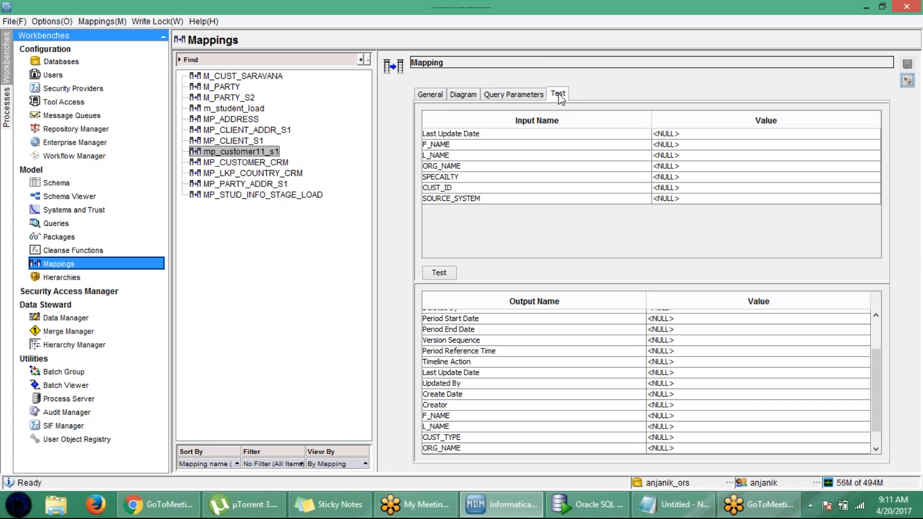
pyautogui.click(439, 100)
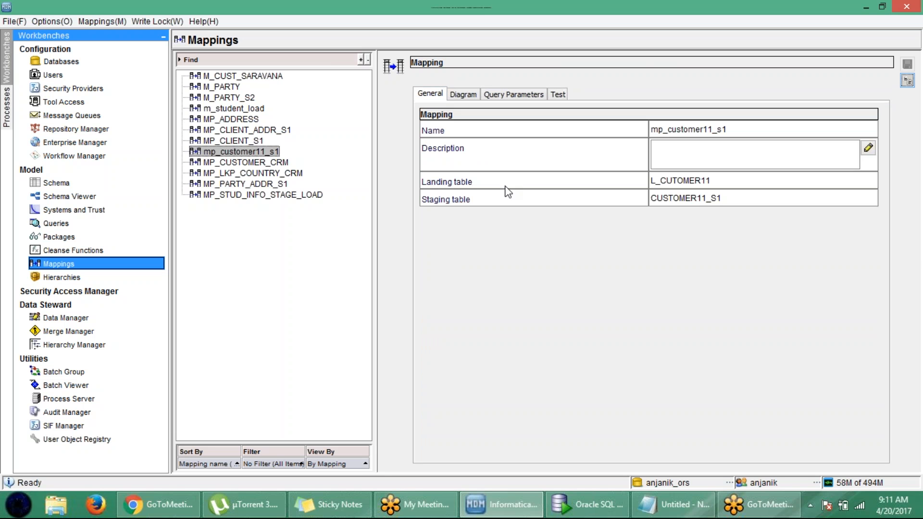
pyautogui.click(473, 101)
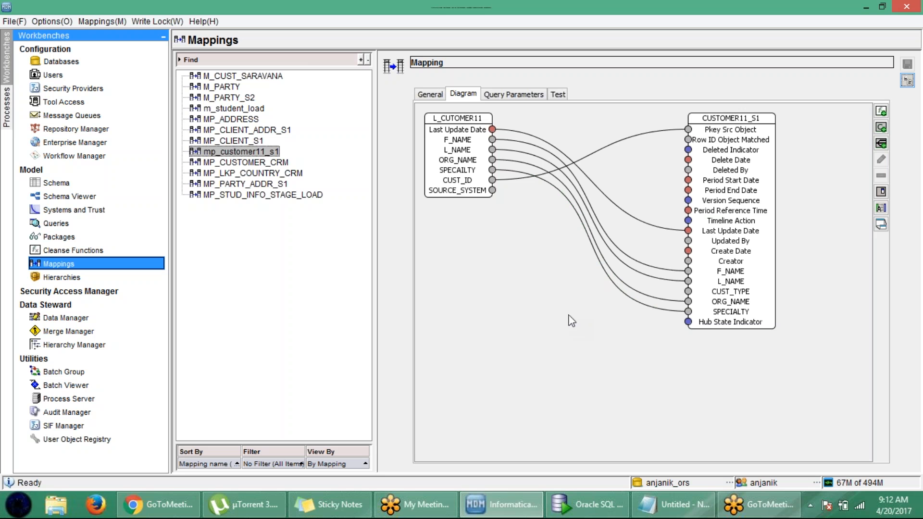
# - Add the Concatenate string function to the mapping diagram and place it between the landing and staging tables
pyautogui.rightClick(554, 280)
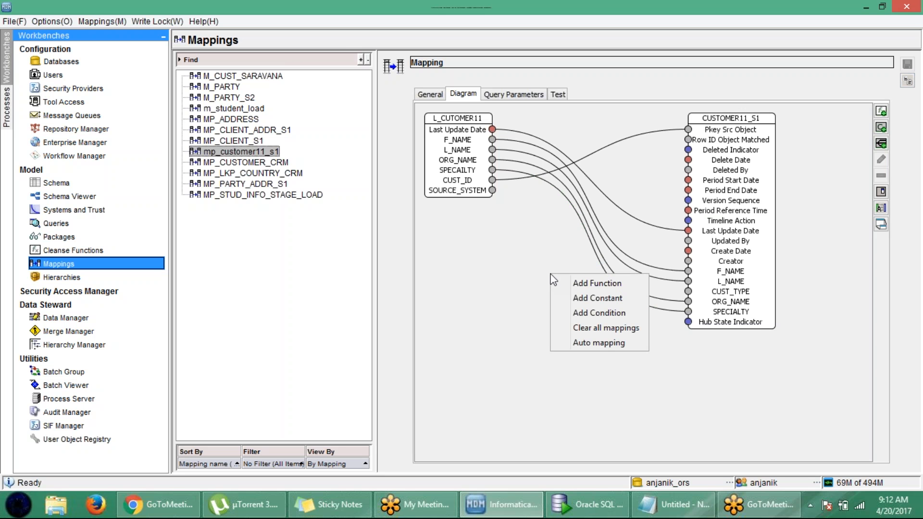
pyautogui.click(601, 289)
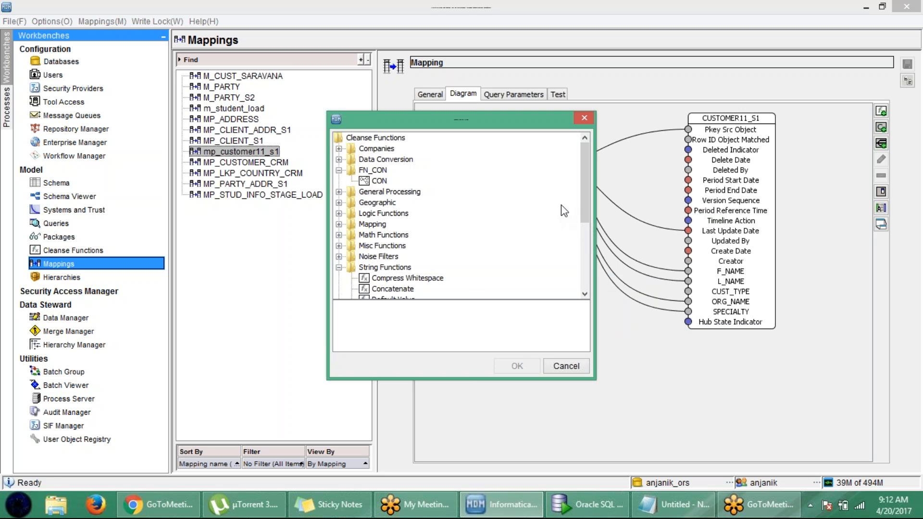
pyautogui.moveTo(582, 190); pyautogui.dragTo(582, 211)
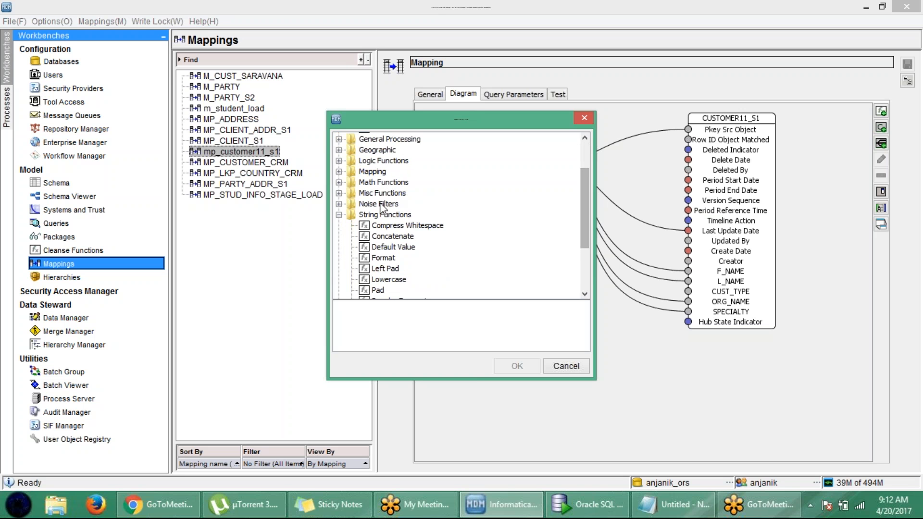
pyautogui.click(386, 216)
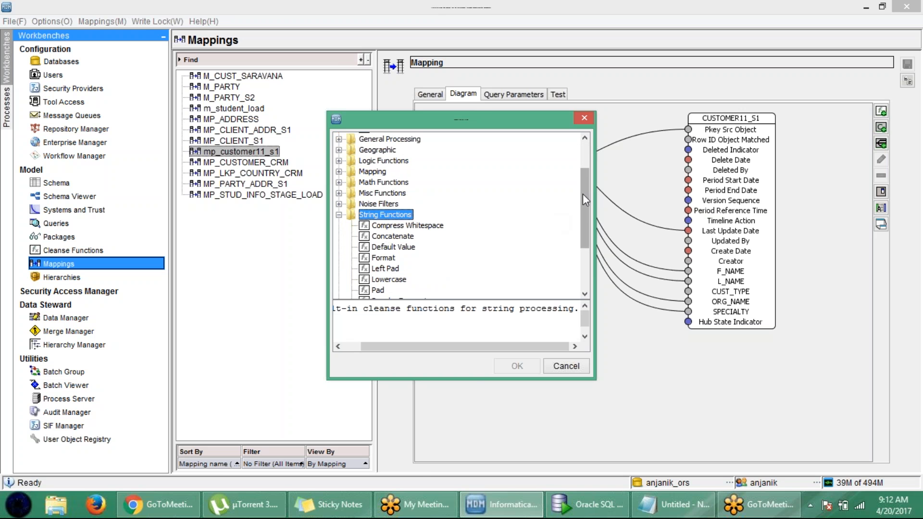
pyautogui.moveTo(582, 194); pyautogui.dragTo(582, 218)
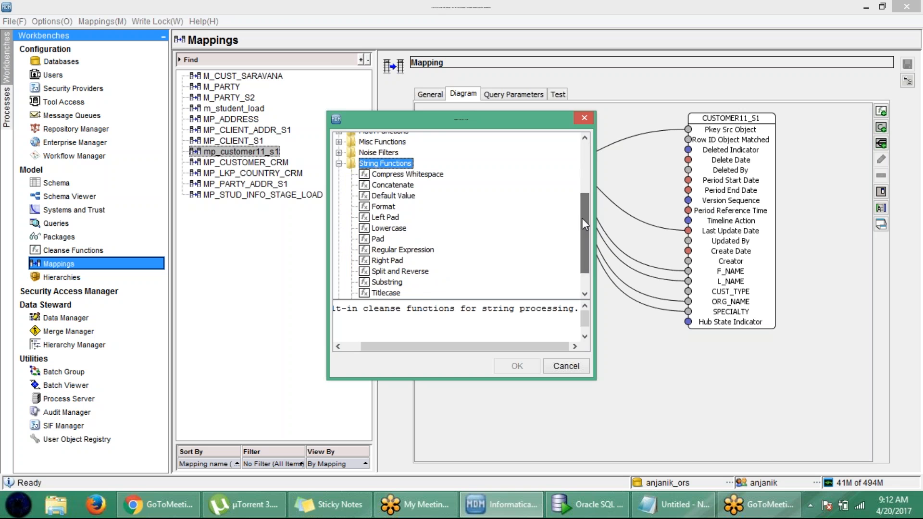
pyautogui.click(397, 185)
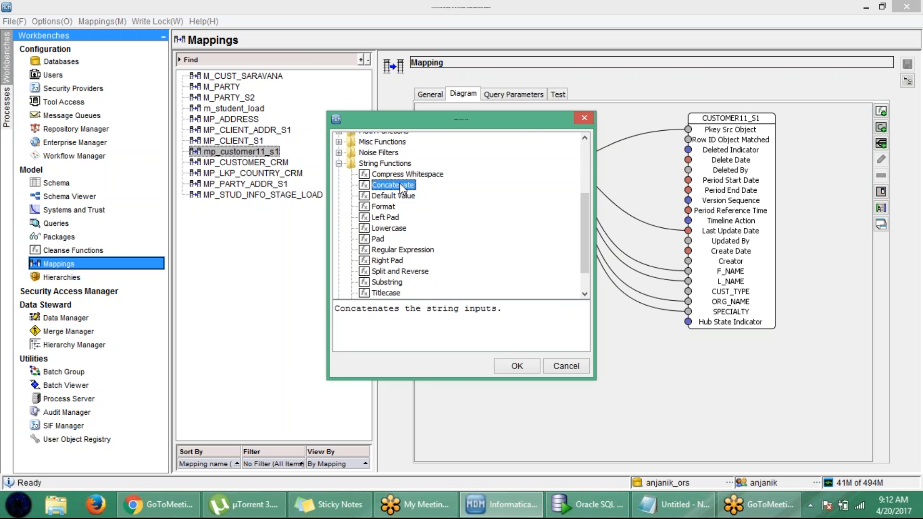
pyautogui.click(515, 365)
pyautogui.moveTo(470, 150); pyautogui.dragTo(546, 269)
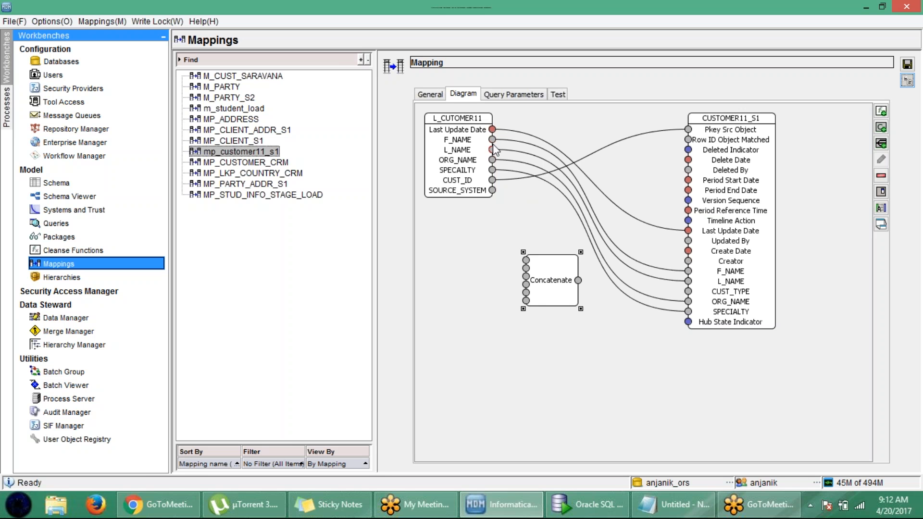
# - Connect F_NAME and L_NAME of L_CUTOMER11 to the first and third inputs of the Concatenate function
pyautogui.moveTo(492, 140); pyautogui.dragTo(524, 262)
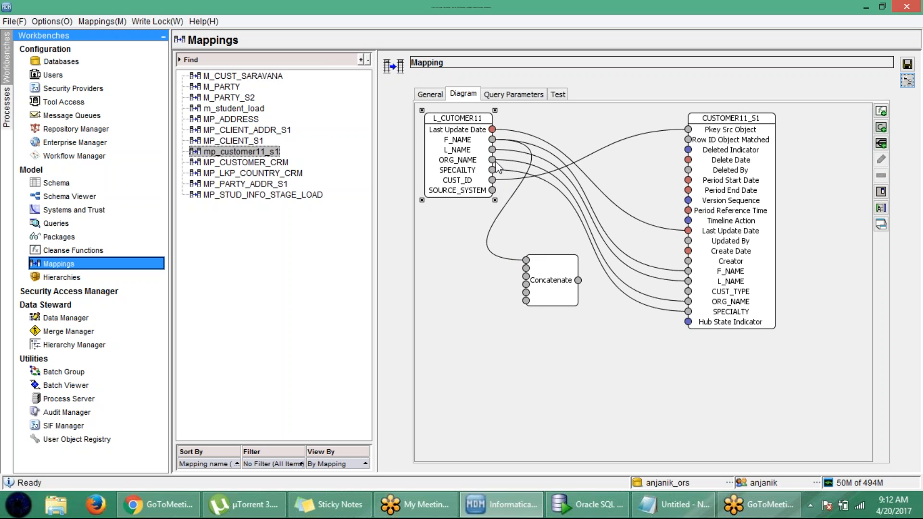
pyautogui.moveTo(493, 150)
pyautogui.mouseDown()
pyautogui.moveTo(504, 327)
pyautogui.moveTo(522, 274)
pyautogui.moveTo(523, 298)
pyautogui.moveTo(519, 283)
pyautogui.mouseUp()
pyautogui.moveTo(493, 152); pyautogui.dragTo(527, 286)
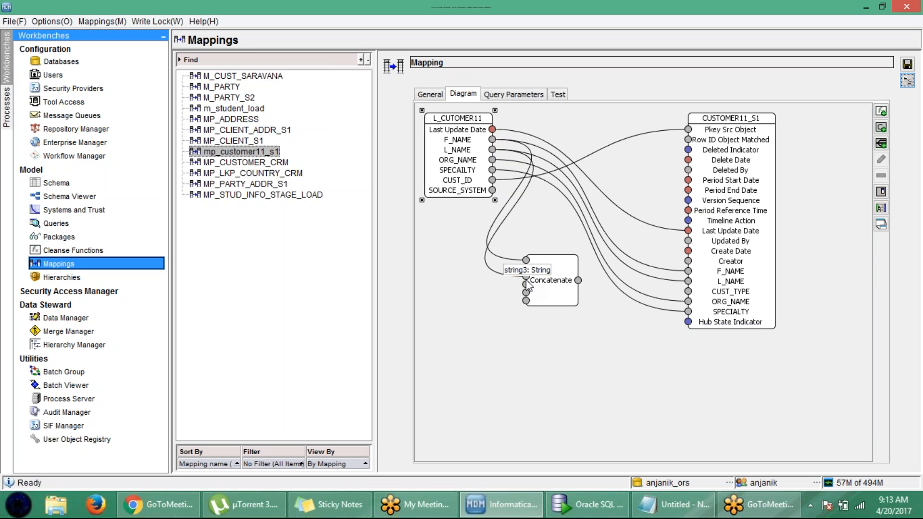
pyautogui.click(529, 338)
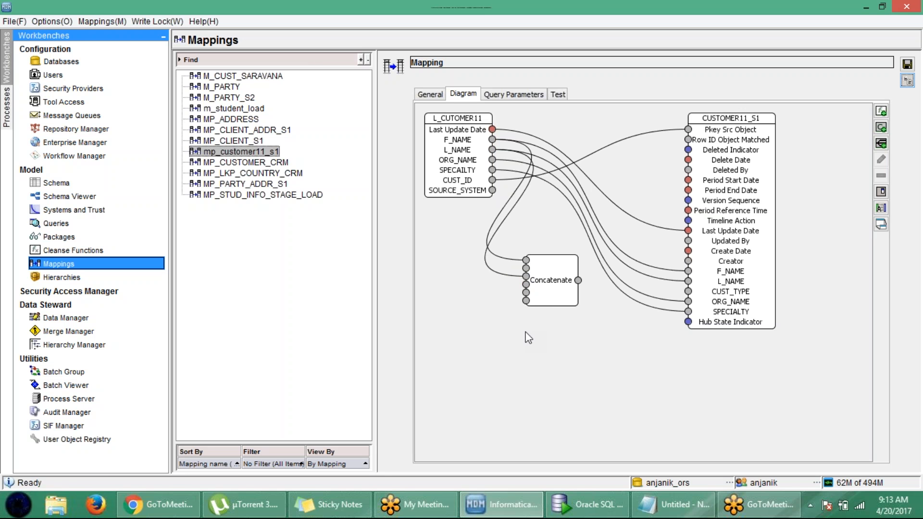
# - Add a blank String constant to the diagram and connect it to the second input of the Concatenate function
pyautogui.rightClick(507, 310)
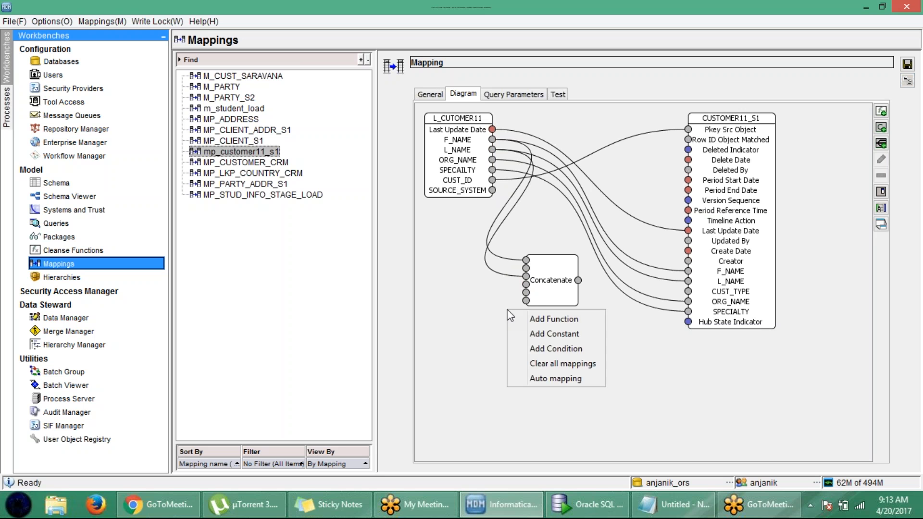
pyautogui.click(562, 335)
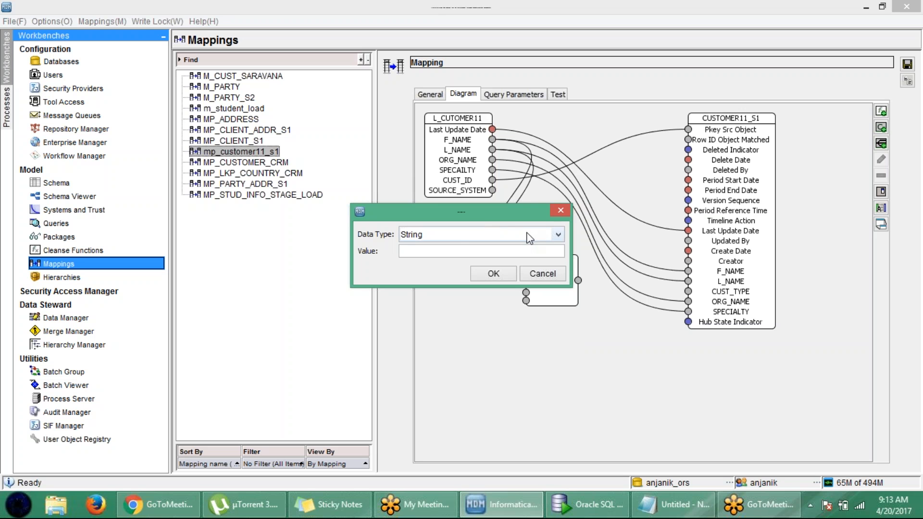
pyautogui.click(558, 234)
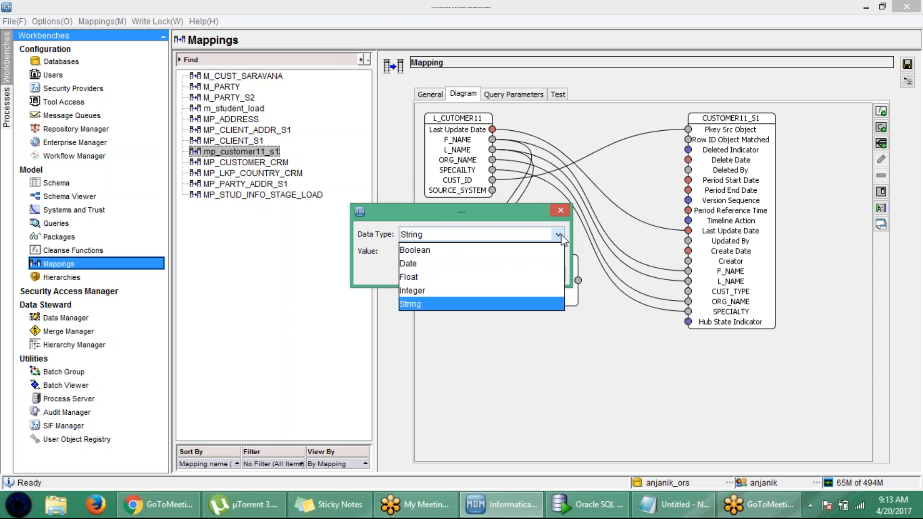
pyautogui.click(480, 209)
pyautogui.click(418, 251)
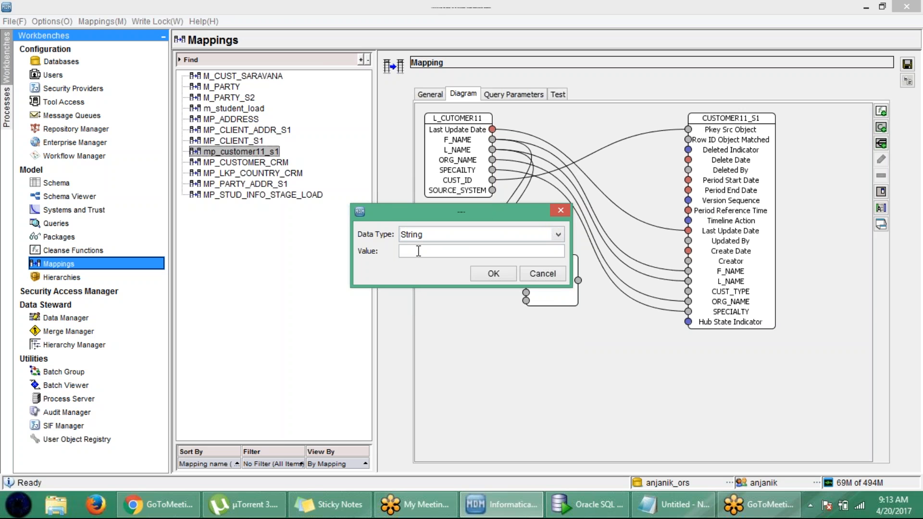
pyautogui.click(486, 273)
pyautogui.moveTo(466, 153); pyautogui.dragTo(466, 165)
pyautogui.moveTo(477, 358); pyautogui.dragTo(526, 269)
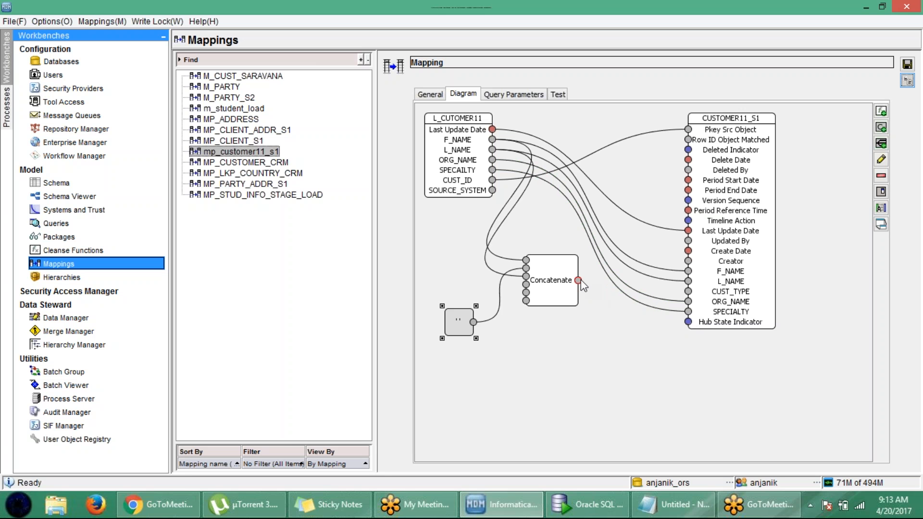
# - Delete the direct F_NAME link and connect the Concatenate output to F_NAME of CUSTOMER11_S1 instead
pyautogui.click(649, 270)
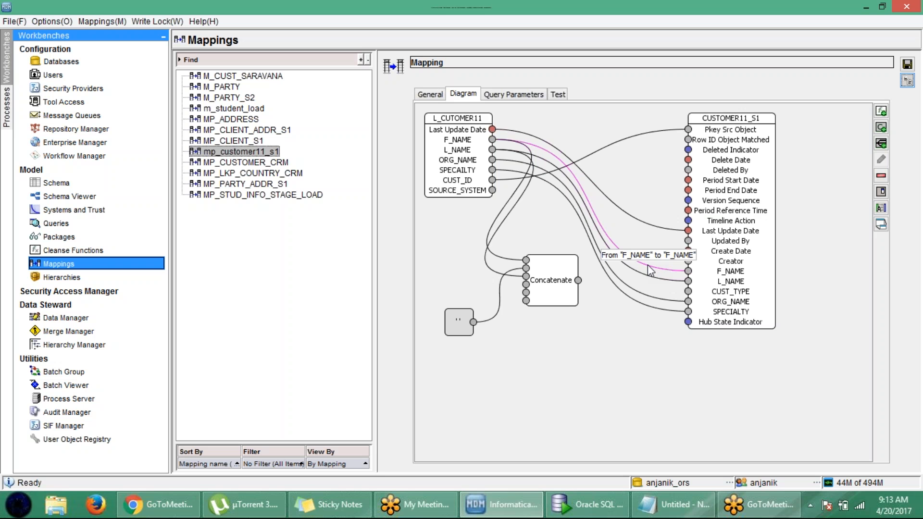
pyautogui.press('Delete')
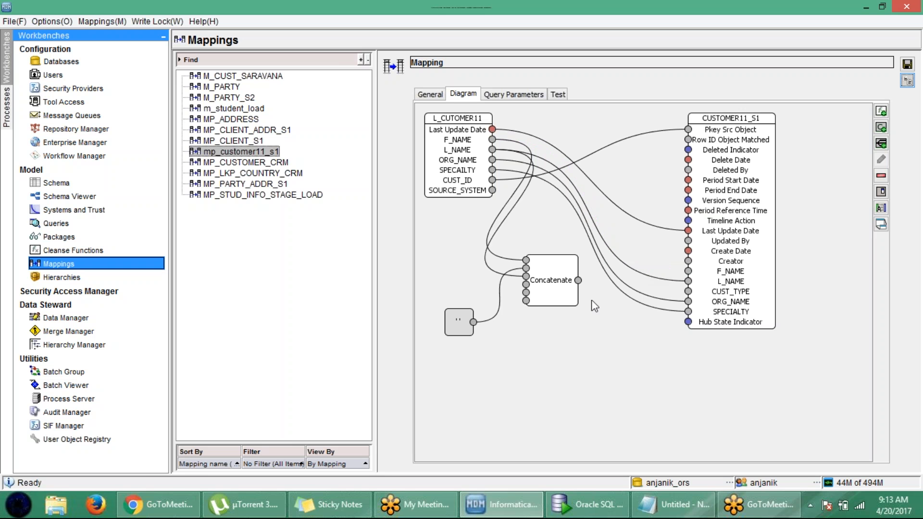
pyautogui.moveTo(578, 281); pyautogui.dragTo(693, 277)
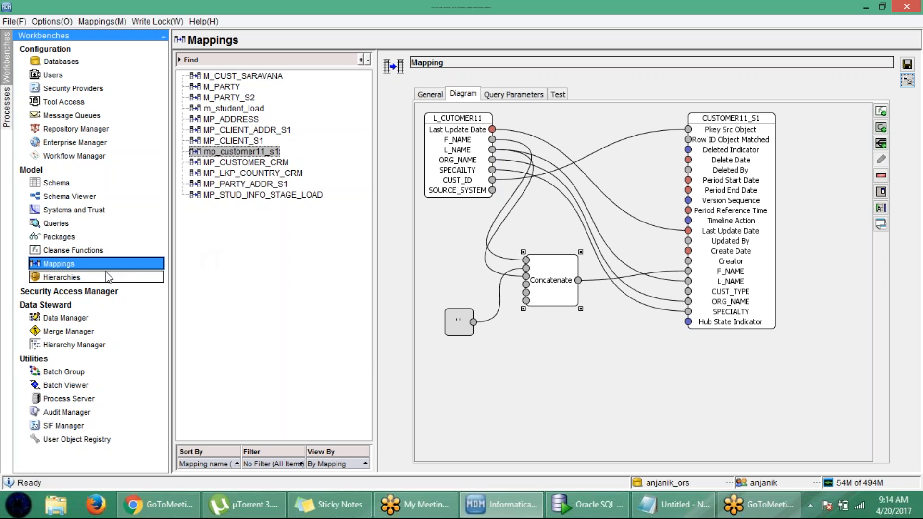
# - Delete the Concatenate function and the blank constant, reconnect F_NAME directly to F_NAME of CUSTOMER11_S1, and save the mapping
pyautogui.click(544, 326)
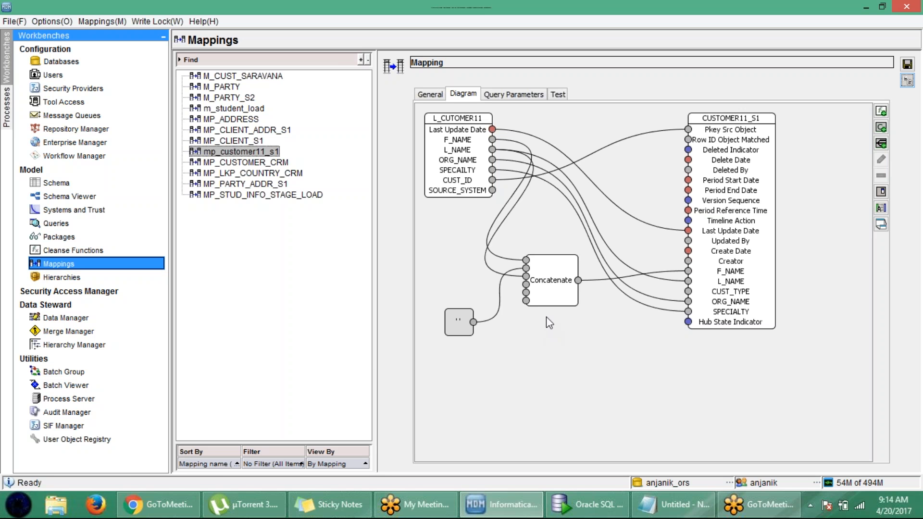
pyautogui.click(555, 272)
pyautogui.press('Delete')
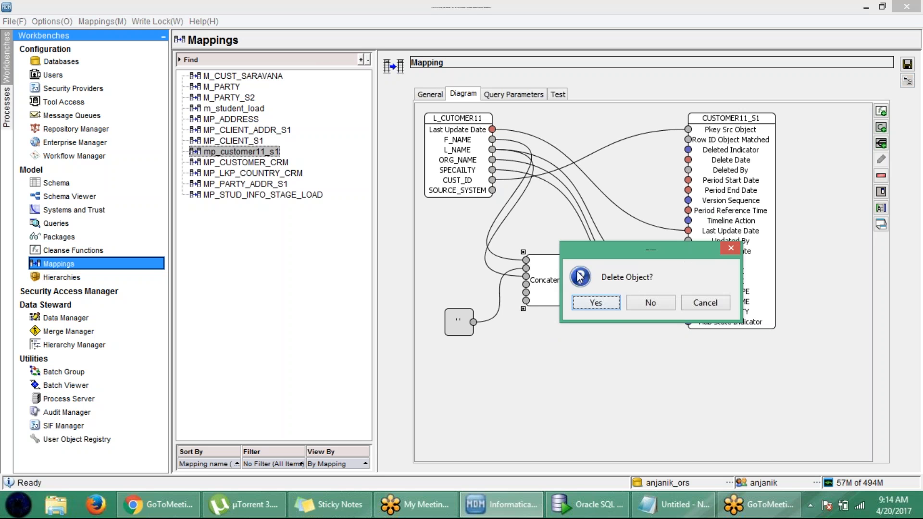
pyautogui.click(538, 302)
pyautogui.click(462, 322)
pyautogui.press('Delete')
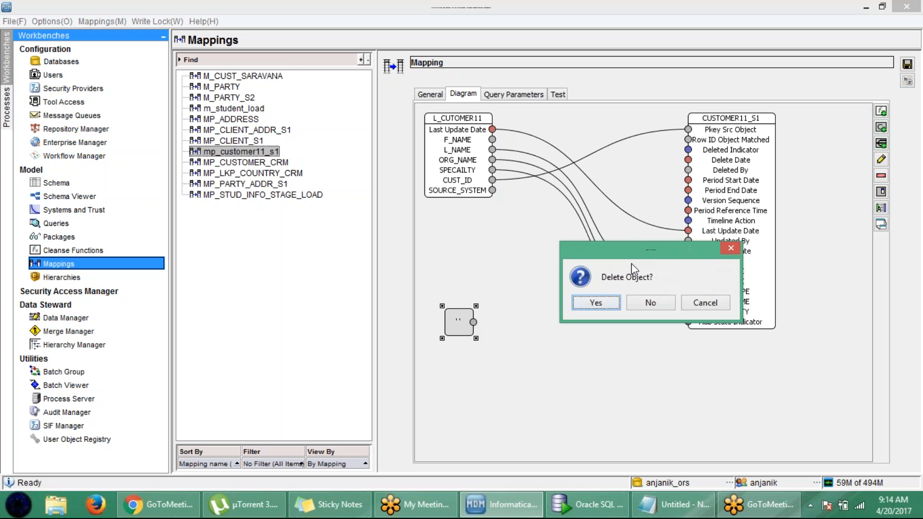
pyautogui.click(596, 303)
pyautogui.moveTo(492, 140); pyautogui.dragTo(691, 279)
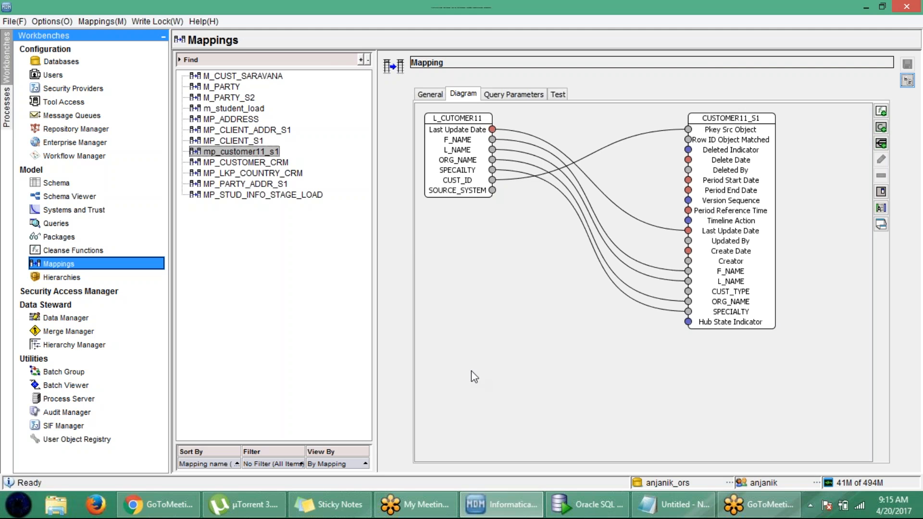
# - Switch to Oracle SQL Developer and begin an insert statement for c_l_cutomer11 with a values clause below the select query
pyautogui.click(576, 503)
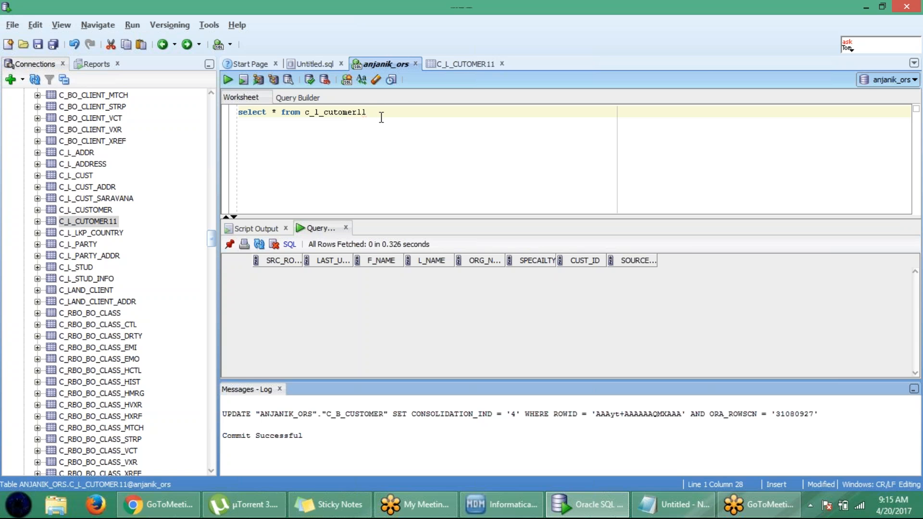
pyautogui.press('Return')
pyautogui.press('Return')
pyautogui.write('IN')
pyautogui.press('BackSpace')
pyautogui.press('BackSpace')
pyautogui.write('insert into')
pyautogui.doubleClick(355, 113)
pyautogui.hotkey('ctrl', 'c')
pyautogui.click(319, 140)
pyautogui.hotkey('ctrl', 'v')
pyautogui.write('values')
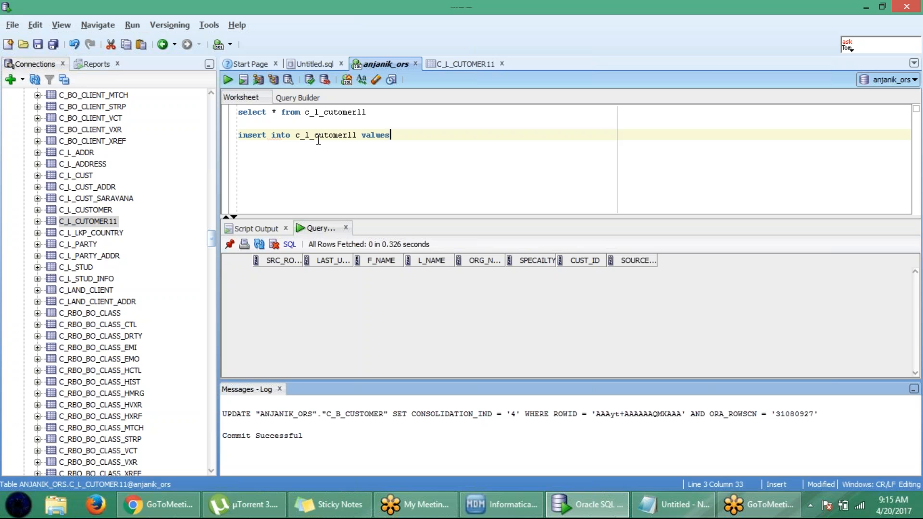
# - Fill the insert's values list with an empty string, sysdate, the sample first and last names, and an empty organization name
pyautogui.write("('")
pyautogui.write("',")
pyautogui.write('sysdate')
pyautogui.write(',')
pyautogui.write("'")
pyautogui.write('TOM')
pyautogui.write("',''")
pyautogui.write('SMITH')
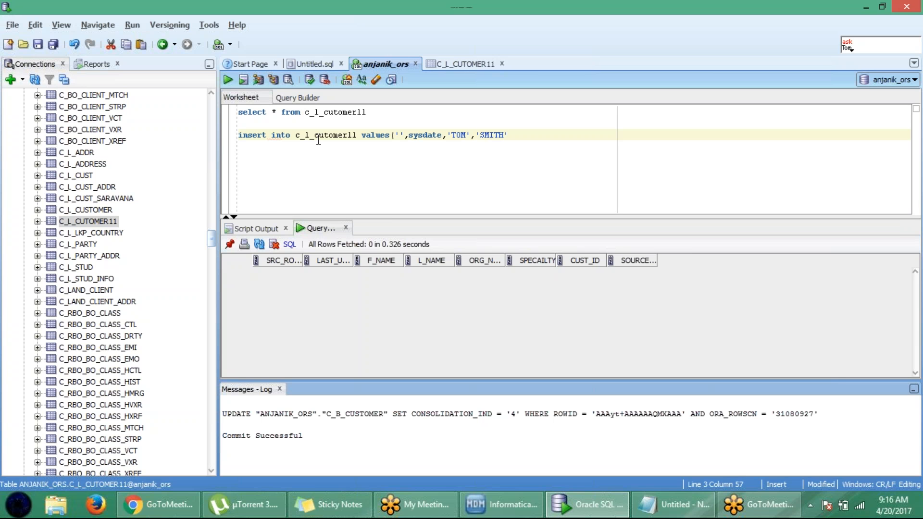
pyautogui.write(',')
pyautogui.write("'")
pyautogui.write(",'',")
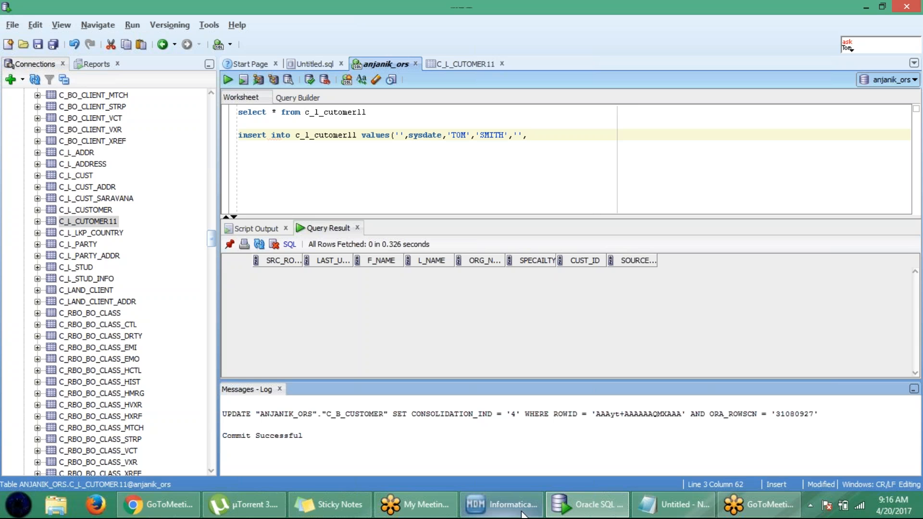
# - Switch to the Informatica MDM Hub and open the columns of landing table L_CUTOMER11 in the schema
pyautogui.click(569, 514)
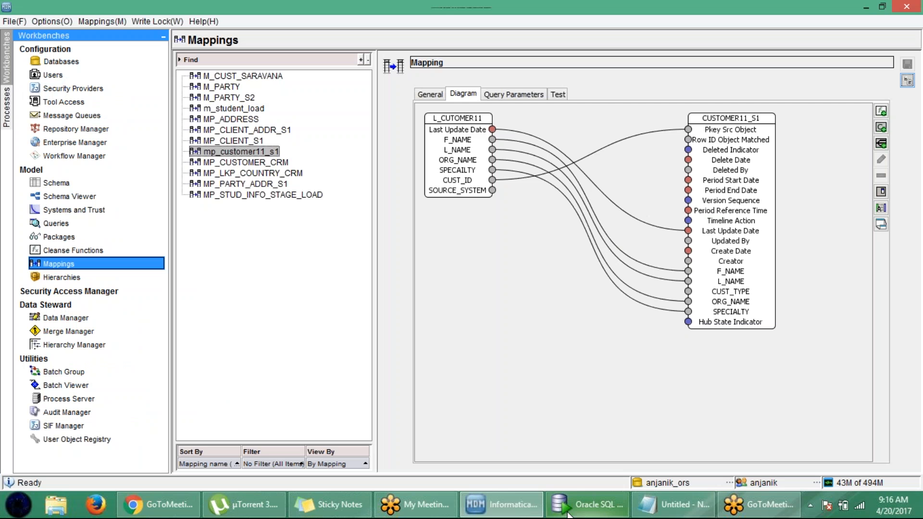
pyautogui.click(69, 184)
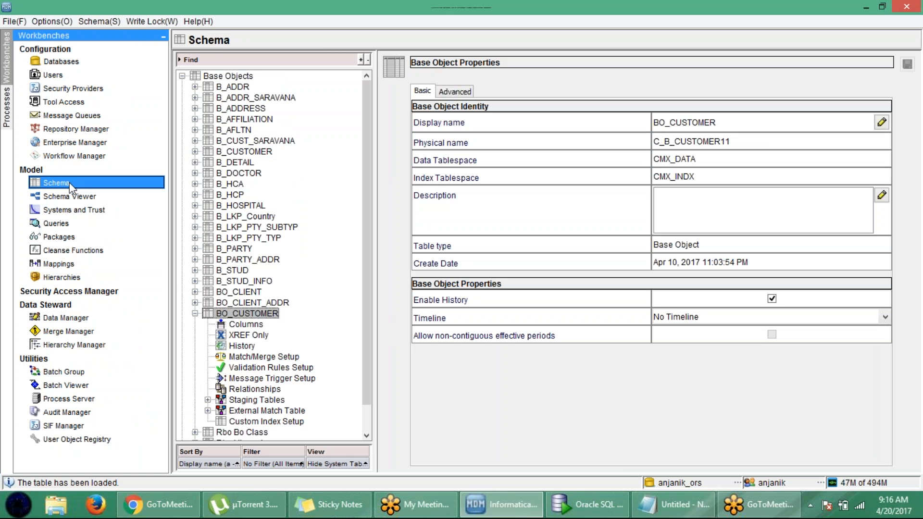
pyautogui.click(182, 76)
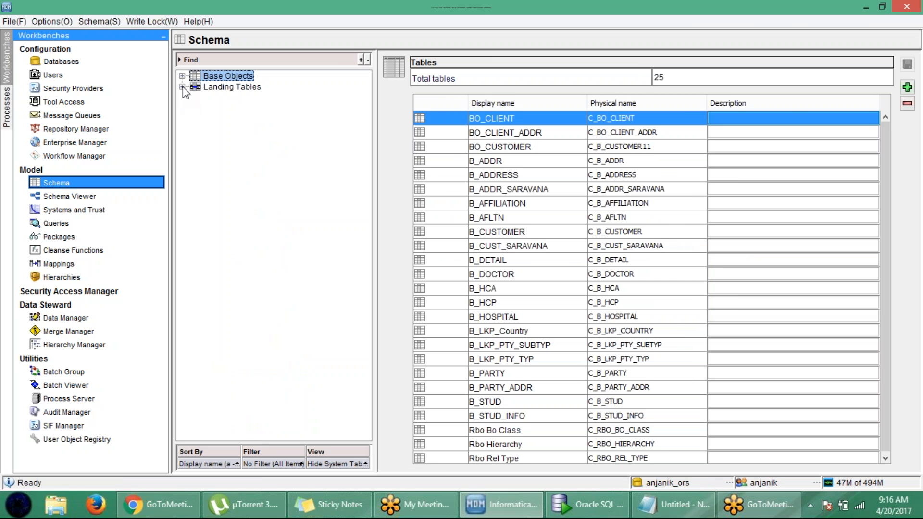
pyautogui.click(182, 88)
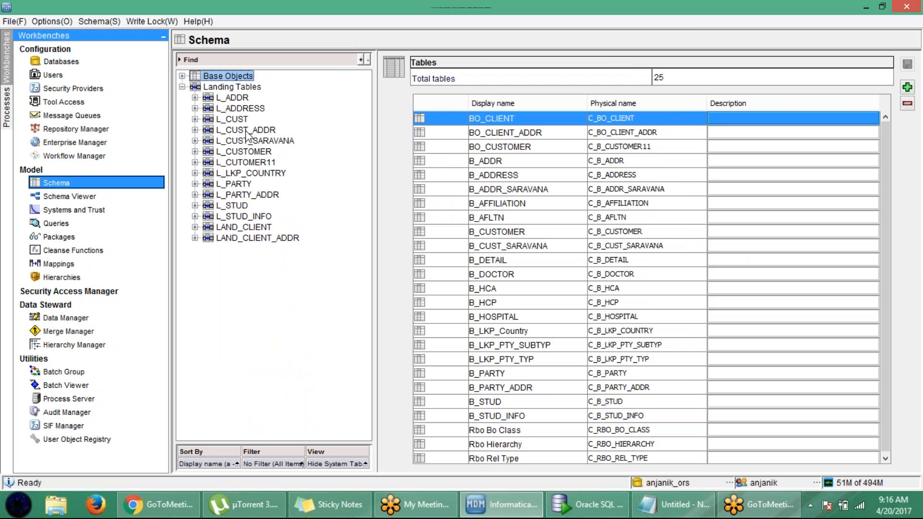
pyautogui.click(248, 163)
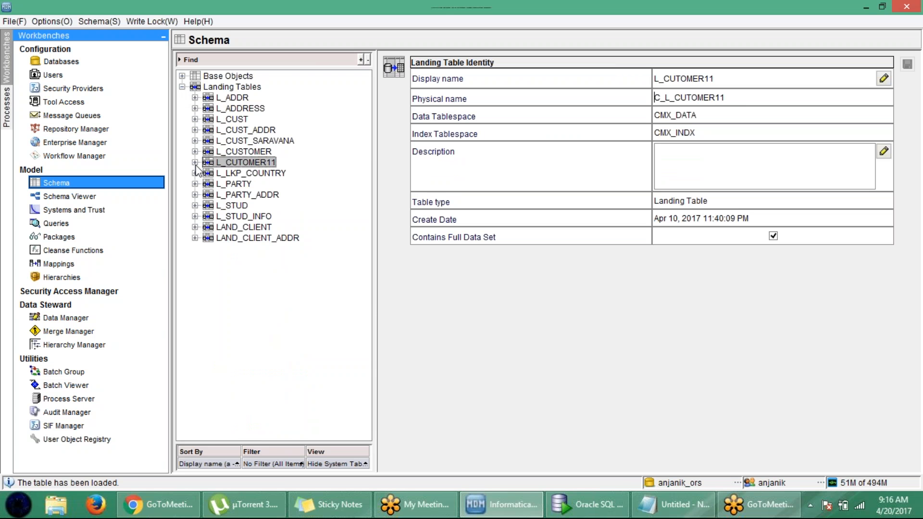
pyautogui.click(195, 163)
pyautogui.click(234, 174)
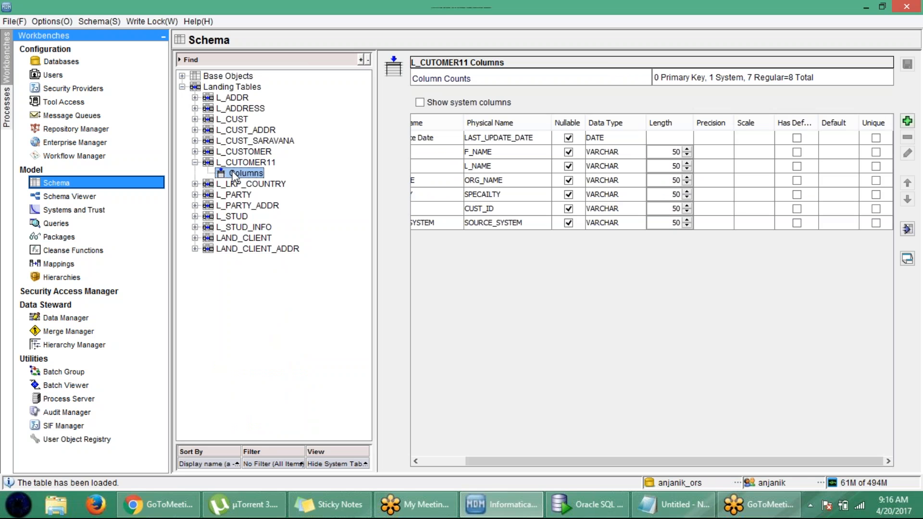
# - Add a CUST_TYPE column of type VARCHAR, length 50, after SOURCE_SYSTEM in L_CUTOMER11 and save the table
pyautogui.click(501, 225)
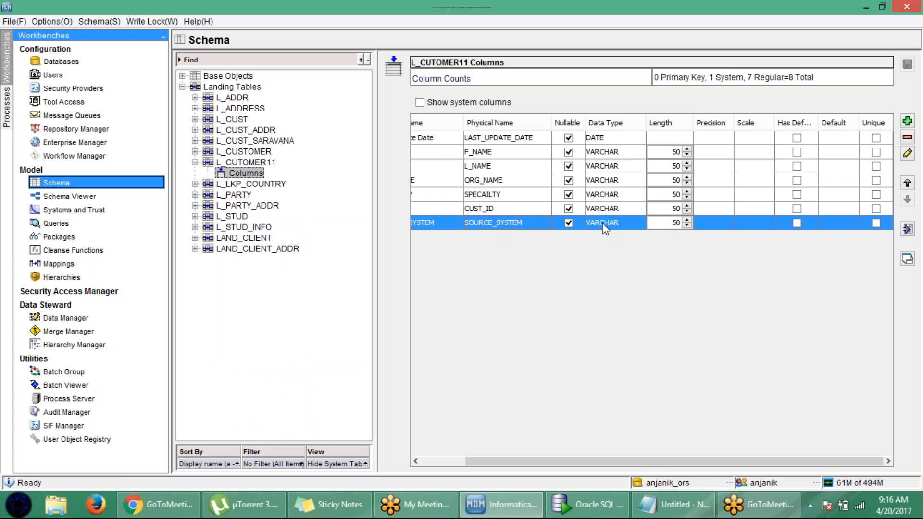
pyautogui.click(909, 122)
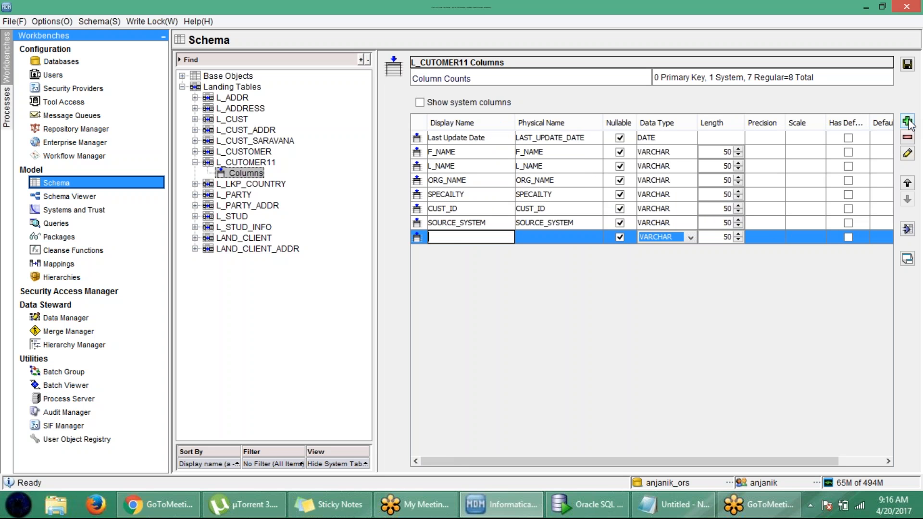
pyautogui.write('CUST_TYPE')
pyautogui.click(572, 237)
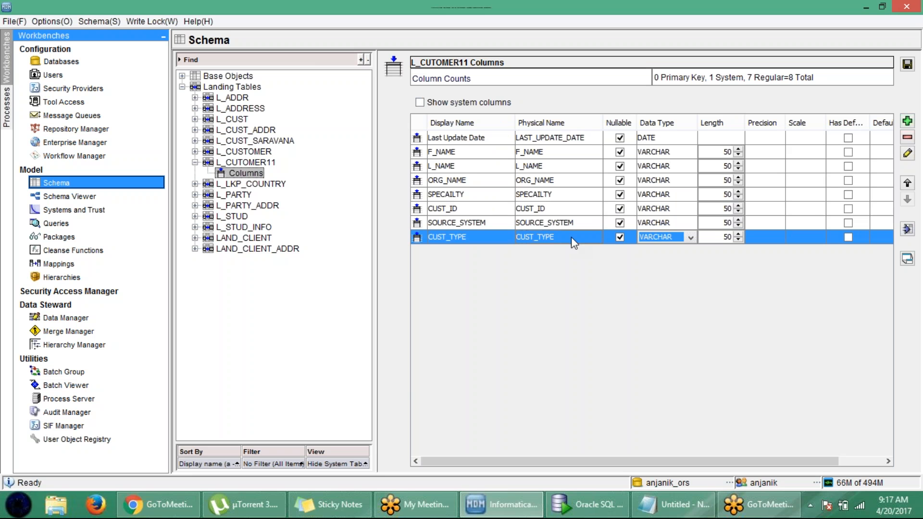
pyautogui.click(908, 64)
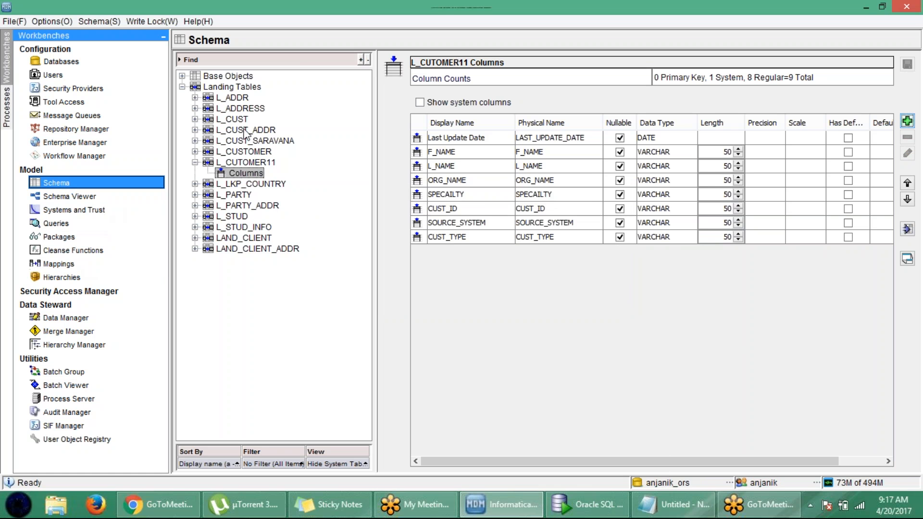
# - Open the columns of base object BO_CUSTOMER and review CUST_TYPE, ORG_NAME and SPECIALTY
pyautogui.click(182, 87)
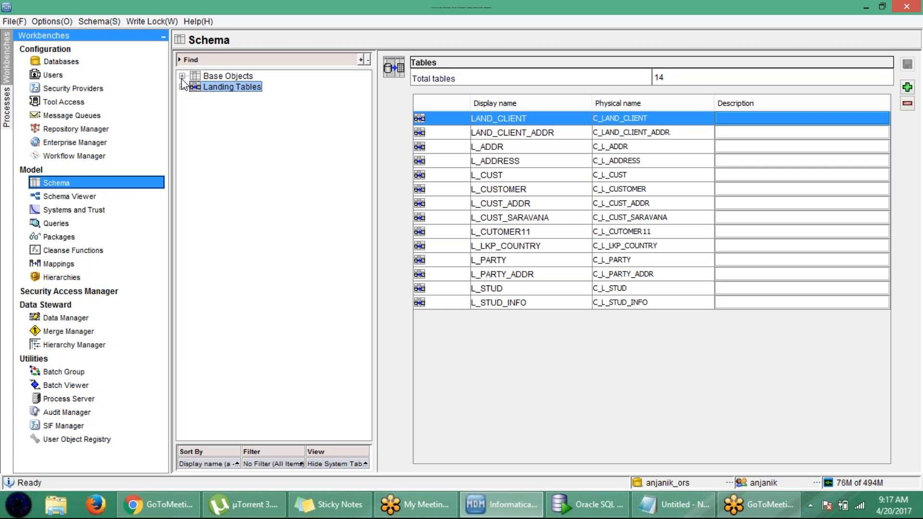
pyautogui.click(182, 76)
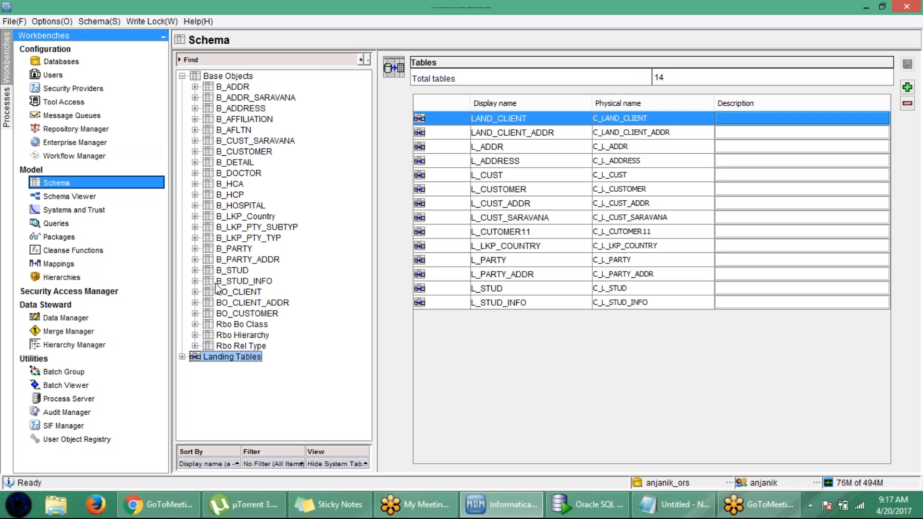
pyautogui.click(220, 315)
pyautogui.click(195, 314)
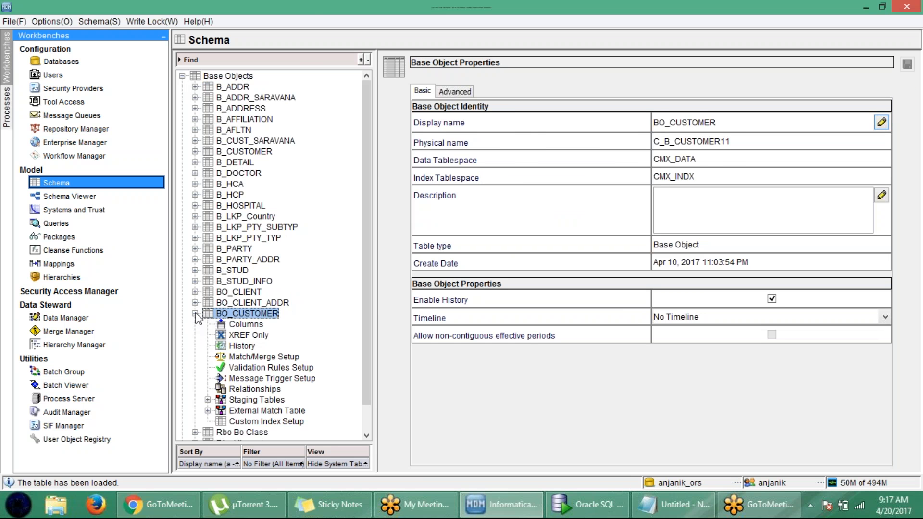
pyautogui.click(257, 327)
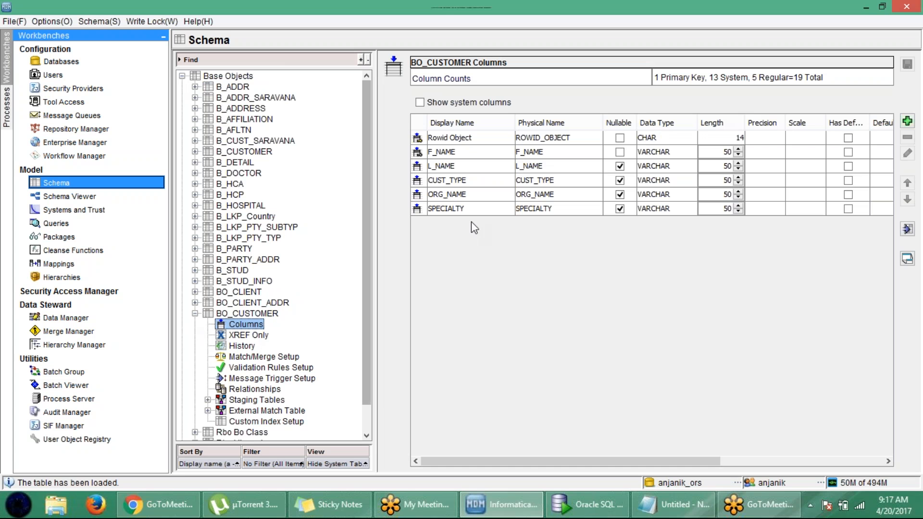
pyautogui.click(477, 185)
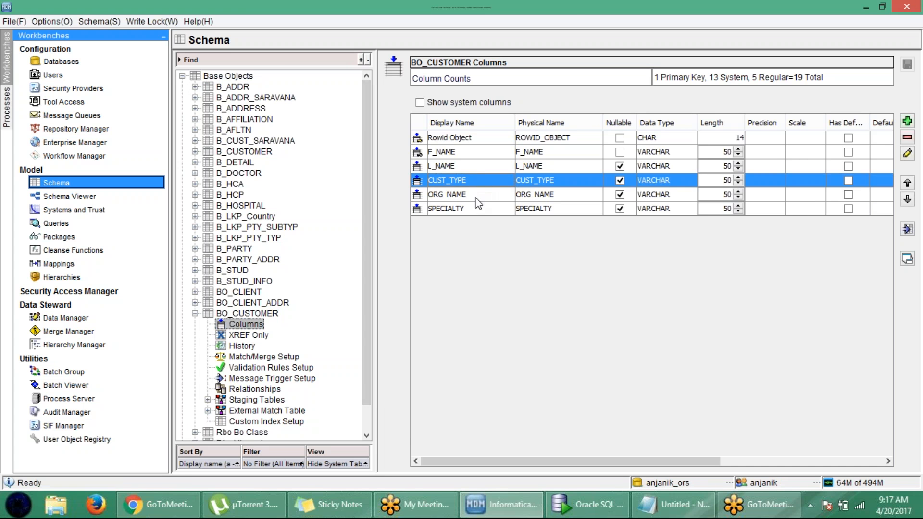
pyautogui.click(477, 196)
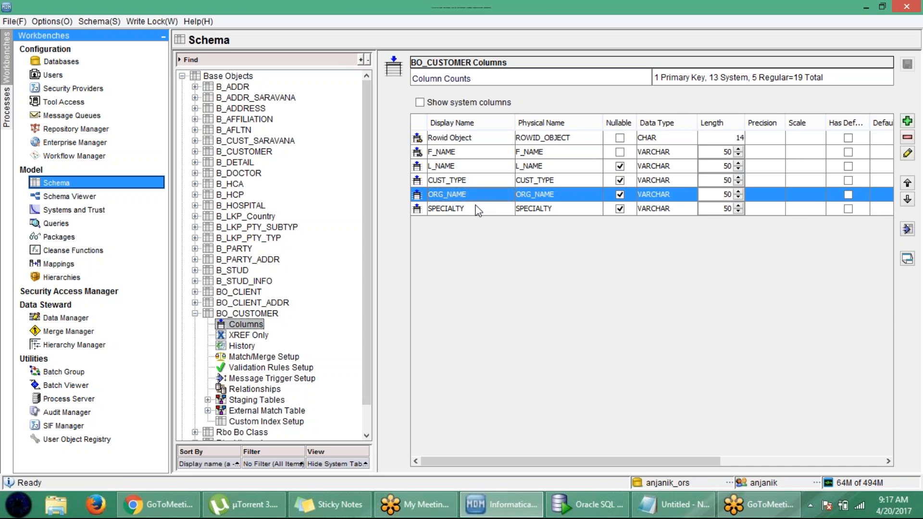
pyautogui.click(476, 208)
# - Add a non-nullable VARCHAR column NAME, length 50, with a default, after CUST_TYPE in BO_CUSTOMER and save the table
pyautogui.click(478, 182)
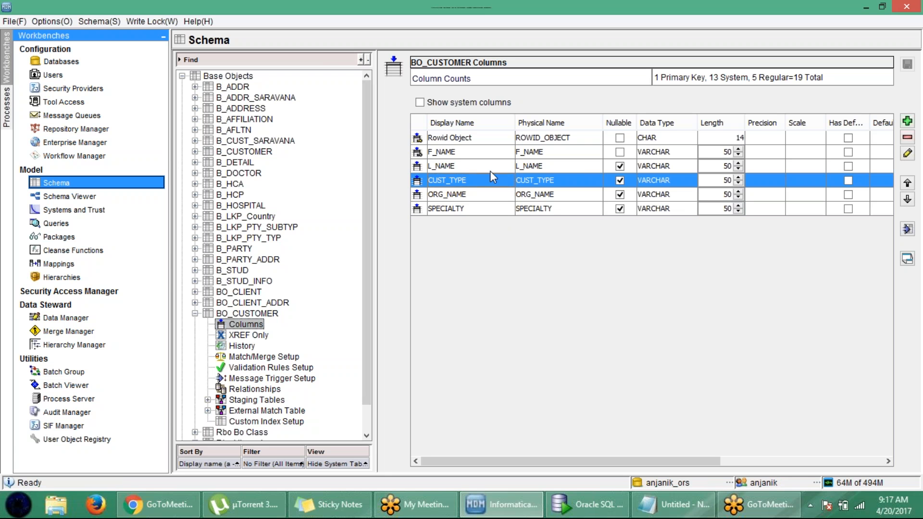
pyautogui.click(908, 122)
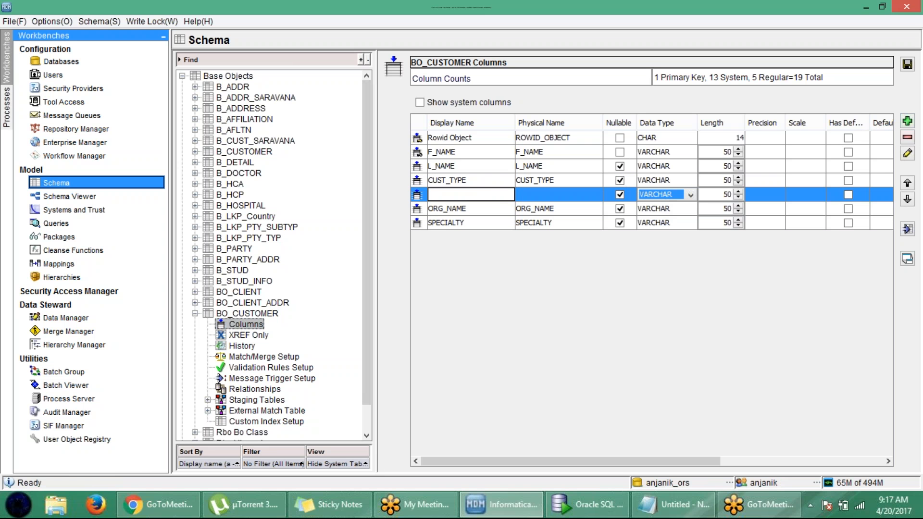
pyautogui.write('NAME')
pyautogui.press('Return')
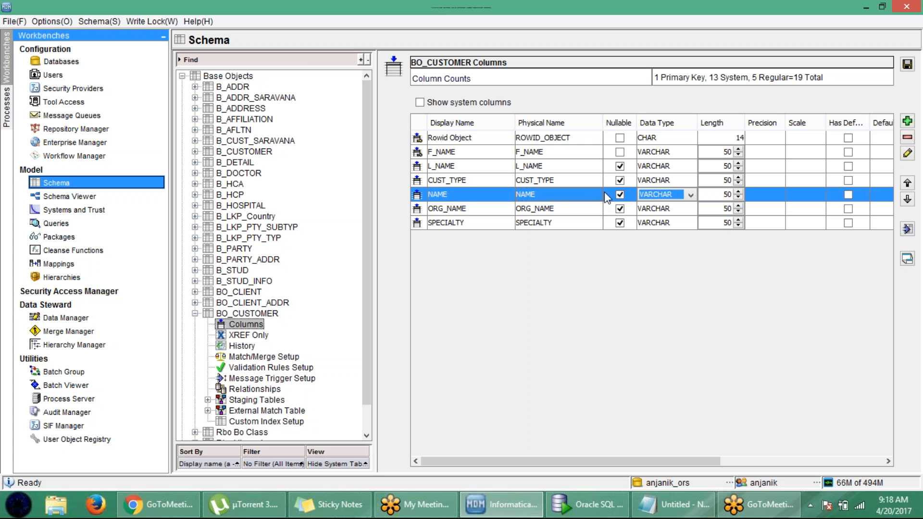
pyautogui.click(620, 194)
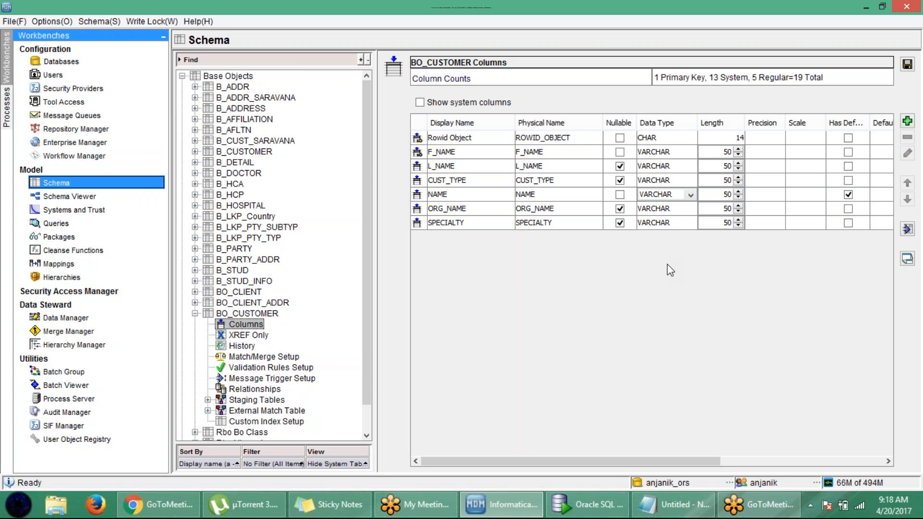
pyautogui.click(910, 66)
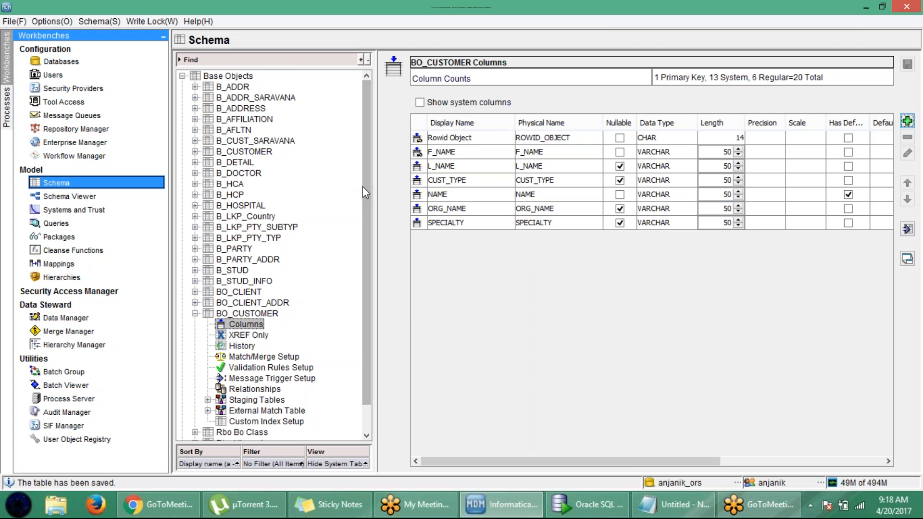
# - Include the NAME column in BO_CUSTOMER's staging table CUSTOMER11_S1 and save it
pyautogui.moveTo(369, 218); pyautogui.dragTo(368, 272)
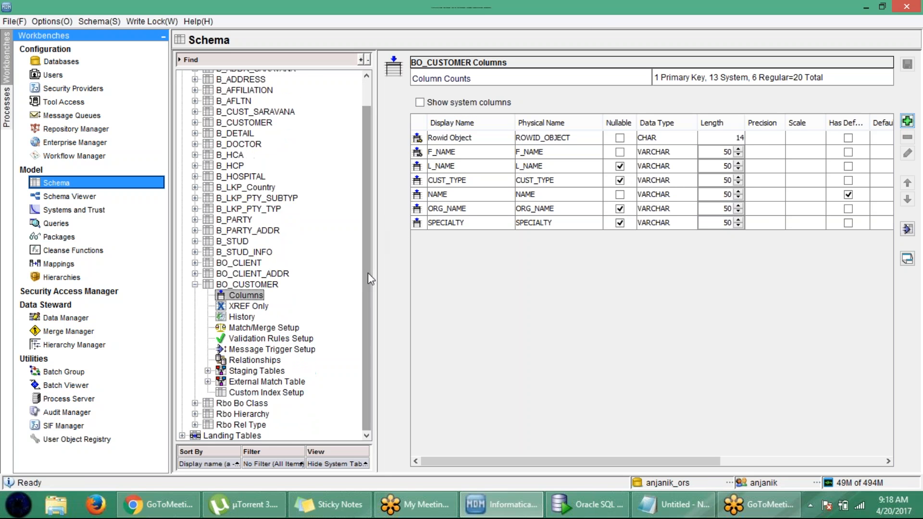
pyautogui.click(208, 371)
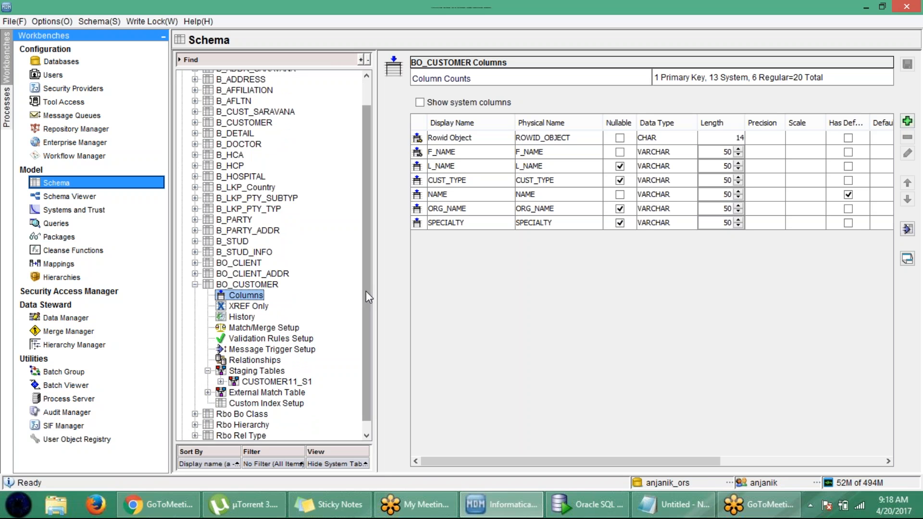
pyautogui.moveTo(366, 291); pyautogui.dragTo(367, 323)
pyautogui.click(249, 371)
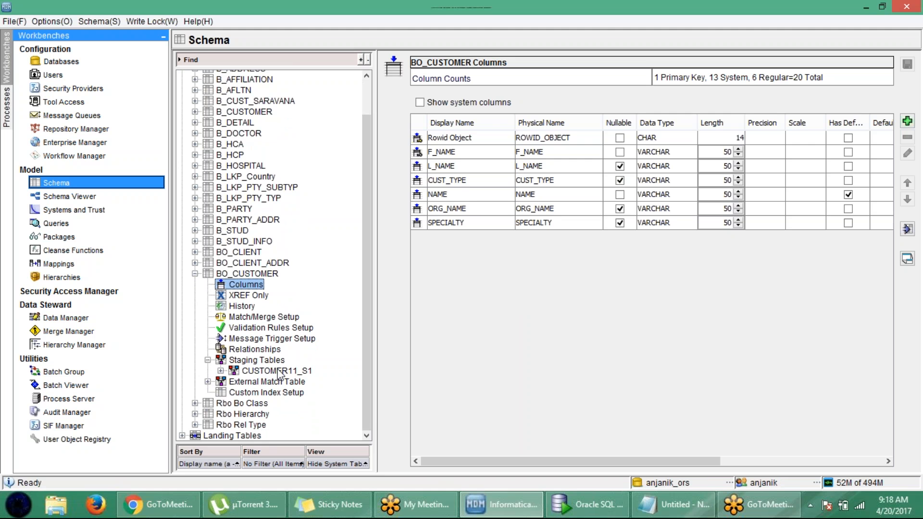
pyautogui.click(281, 372)
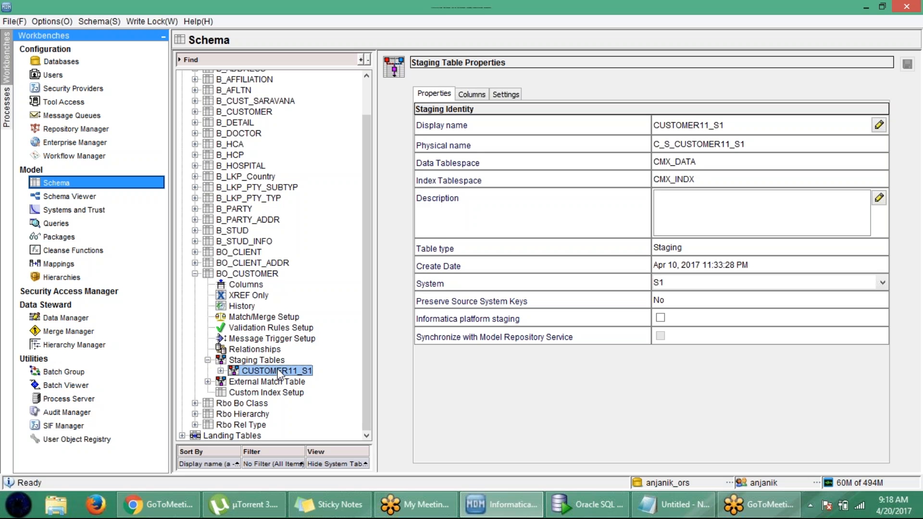
pyautogui.click(472, 95)
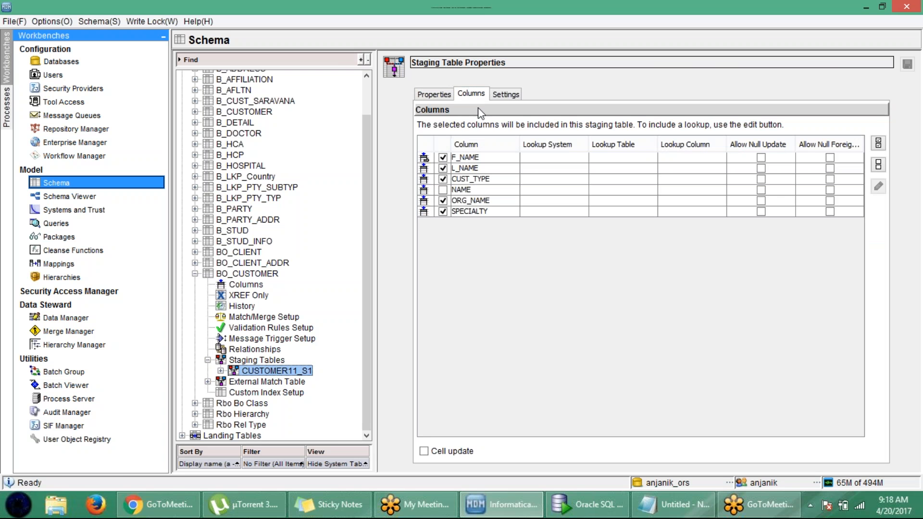
pyautogui.click(444, 190)
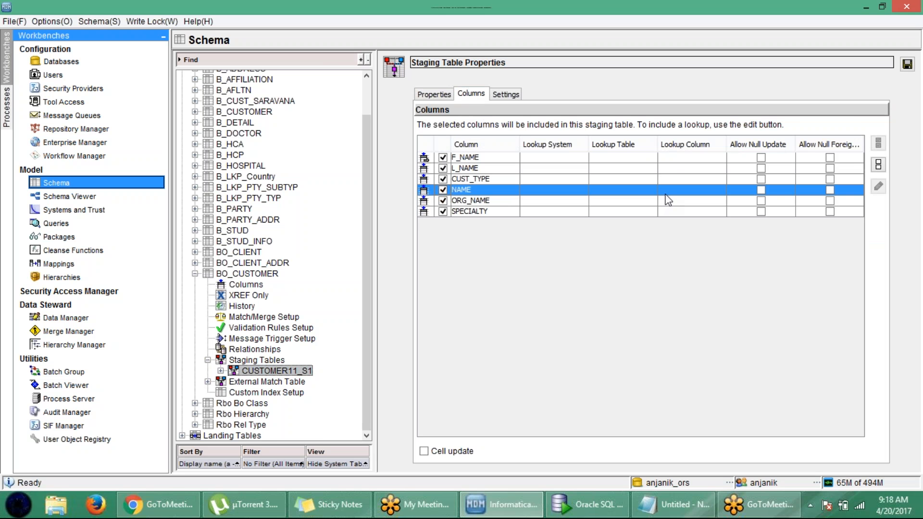
pyautogui.click(907, 64)
pyautogui.click(908, 64)
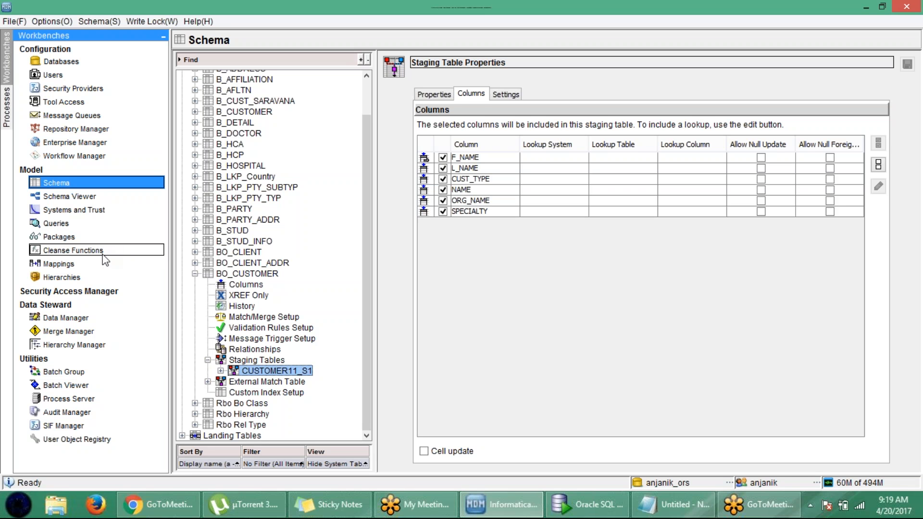
# - Connect CUST_TYPE of L_CUTOMER11 to CUST_TYPE of CUSTOMER11_S1 in mapping mp_customer11_s1 and save the mapping
pyautogui.click(105, 268)
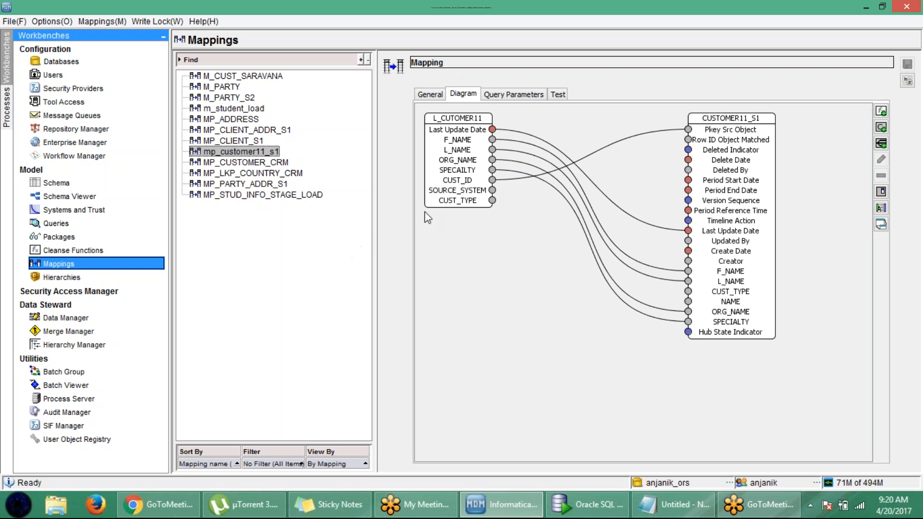
pyautogui.moveTo(493, 201); pyautogui.dragTo(692, 294)
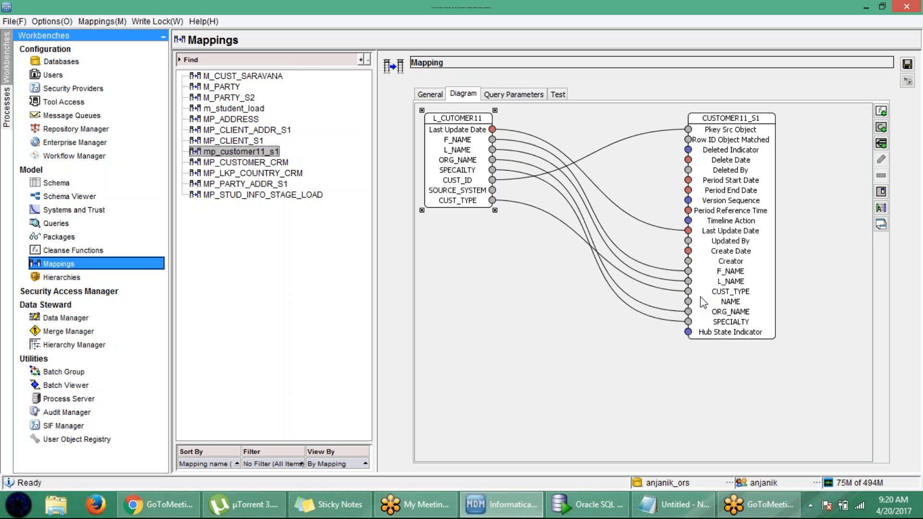
pyautogui.click(657, 341)
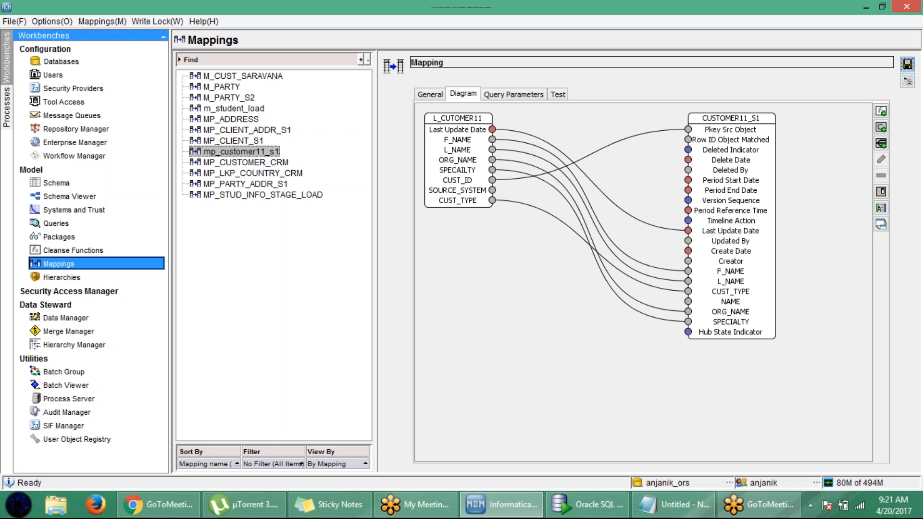
pyautogui.click(907, 64)
# - Open the Cleanse Functions workbench and select the User Defined library
pyautogui.click(53, 251)
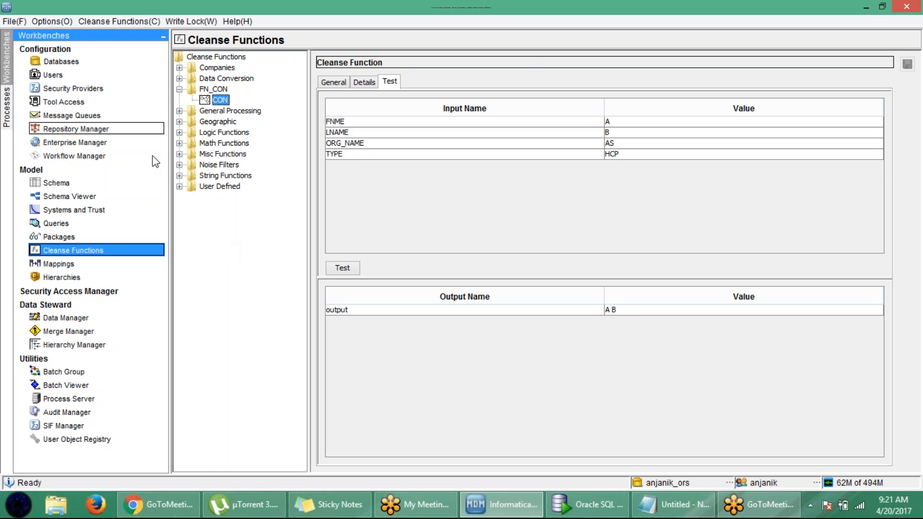
pyautogui.click(209, 187)
pyautogui.rightClick(228, 217)
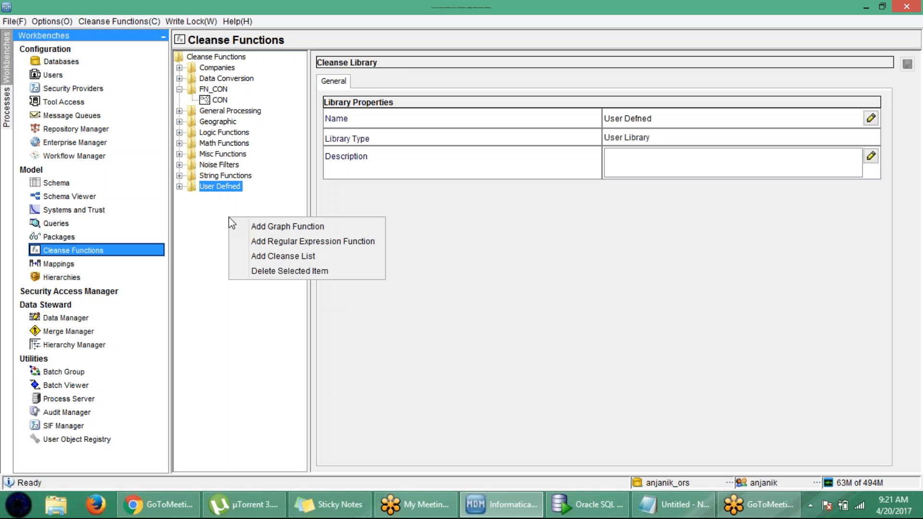
pyautogui.click(202, 217)
pyautogui.click(224, 58)
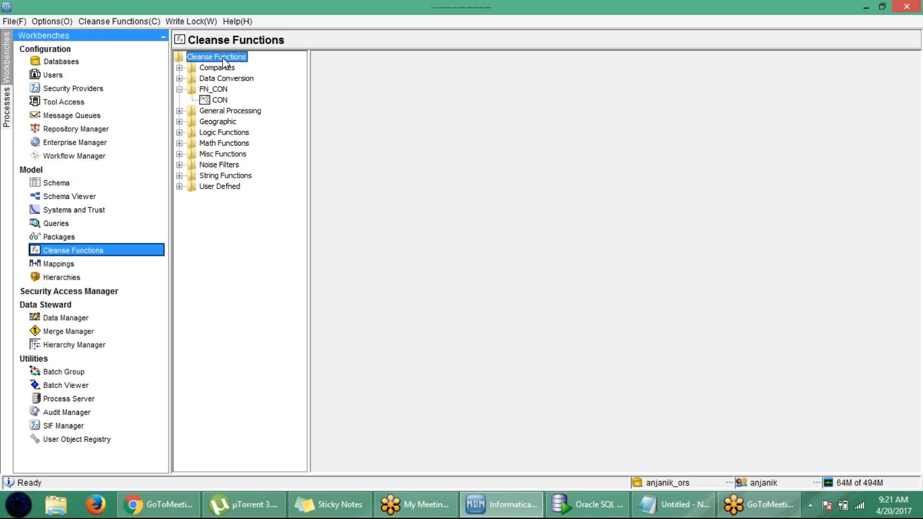
pyautogui.rightClick(223, 58)
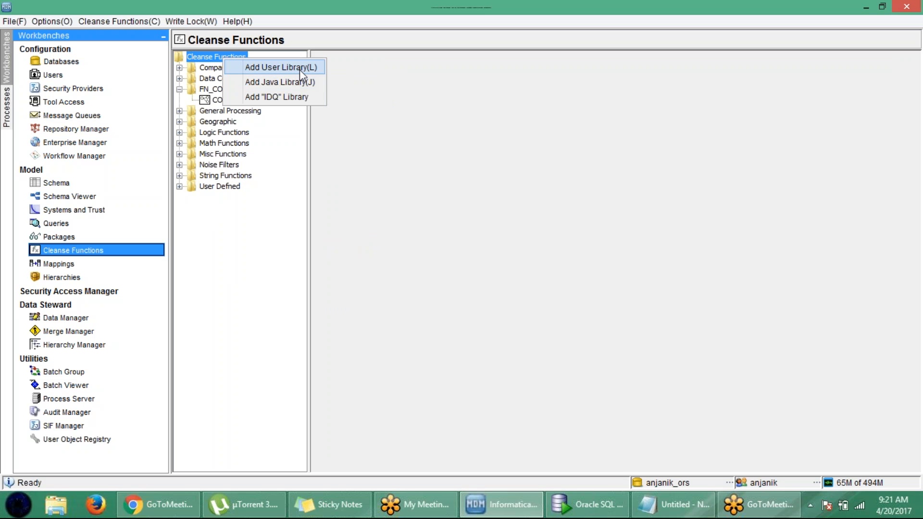
pyautogui.click(238, 278)
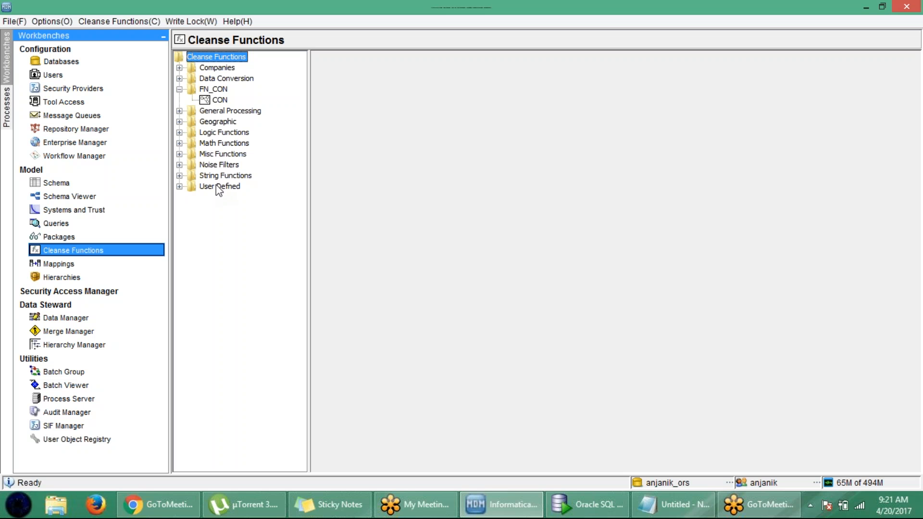
pyautogui.rightClick(210, 57)
pyautogui.click(238, 71)
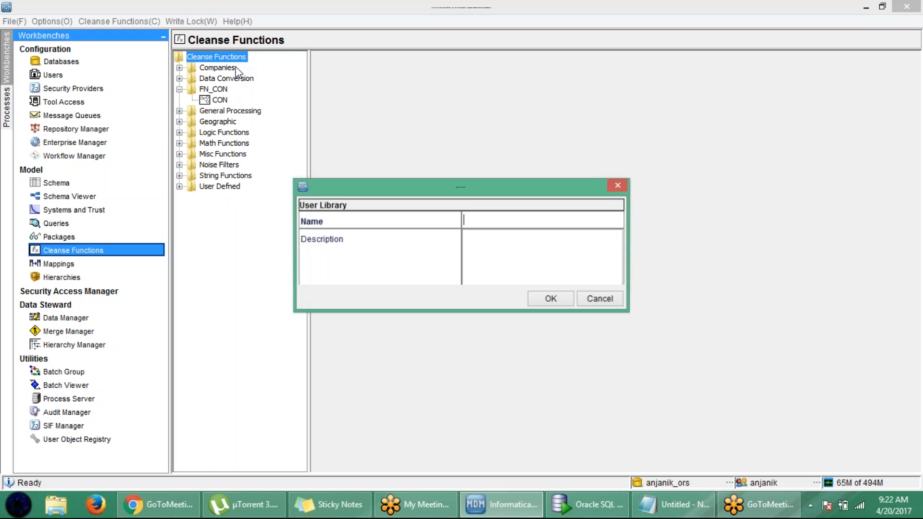
pyautogui.click(597, 298)
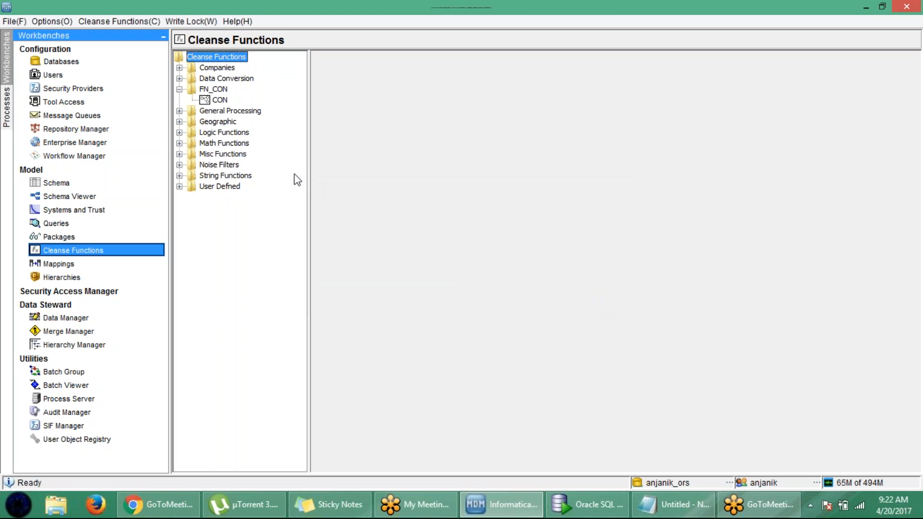
# - Add a graph function named CLFN_NAME to the User Defined library, keeping it a secure resource
pyautogui.click(221, 187)
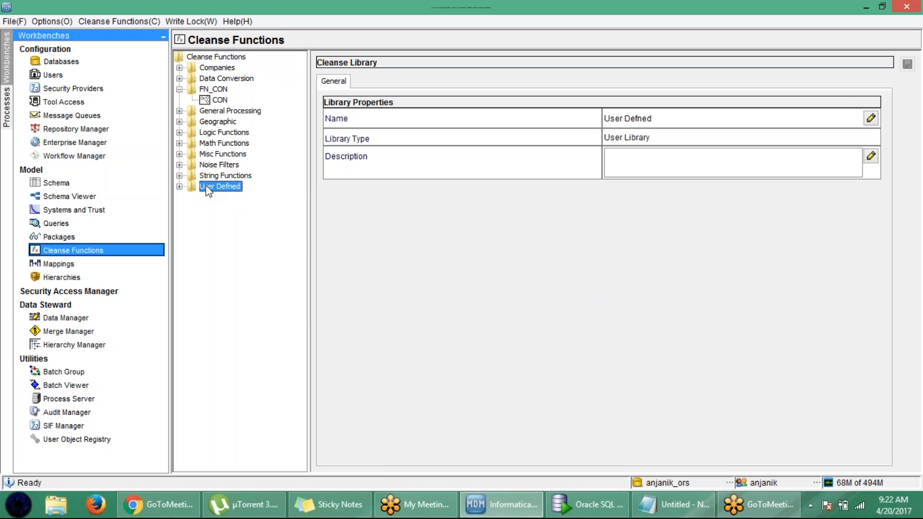
pyautogui.rightClick(207, 186)
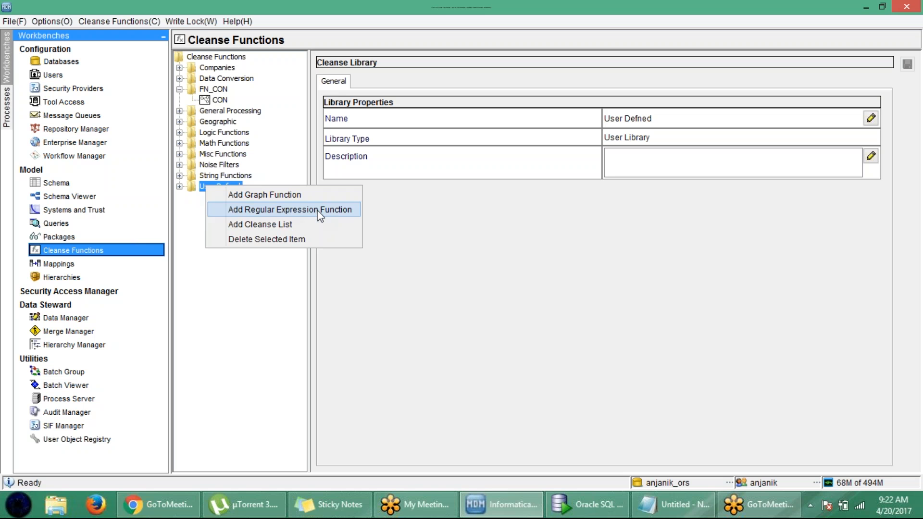
pyautogui.click(299, 195)
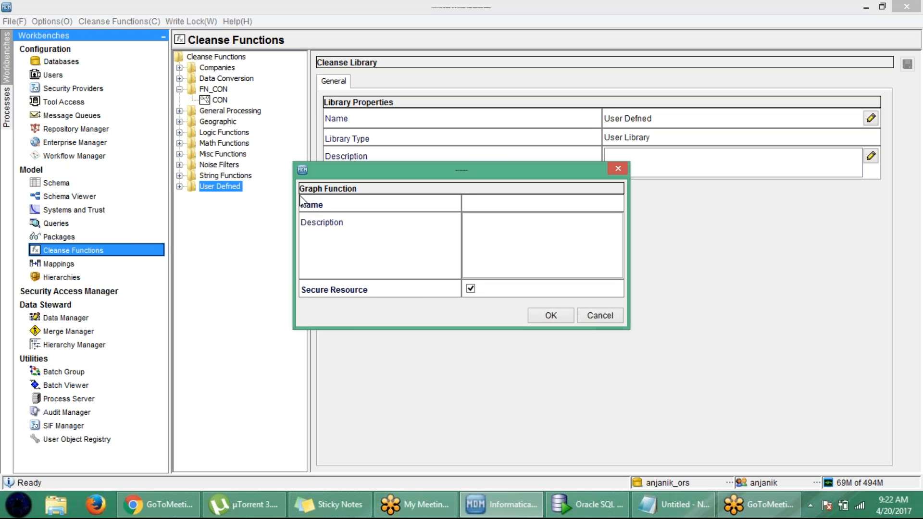
pyautogui.write('CLFN_NAME')
pyautogui.click(555, 314)
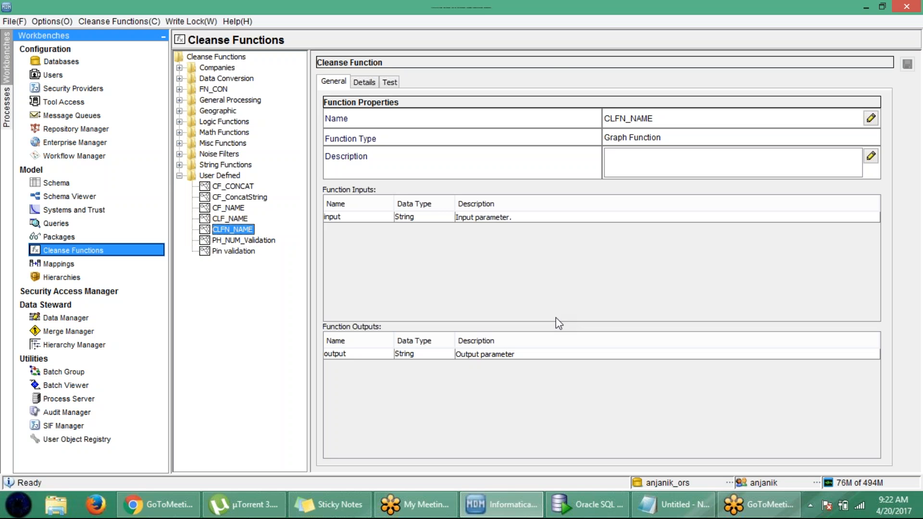
# - Open the graph details of CLFN_NAME and add a String input parameter named F_NAME
pyautogui.click(365, 83)
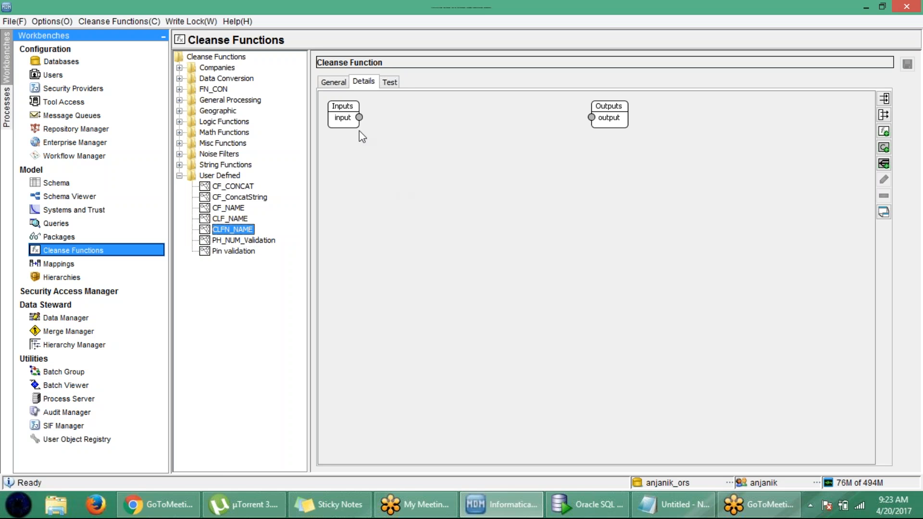
pyautogui.click(344, 120)
pyautogui.rightClick(343, 117)
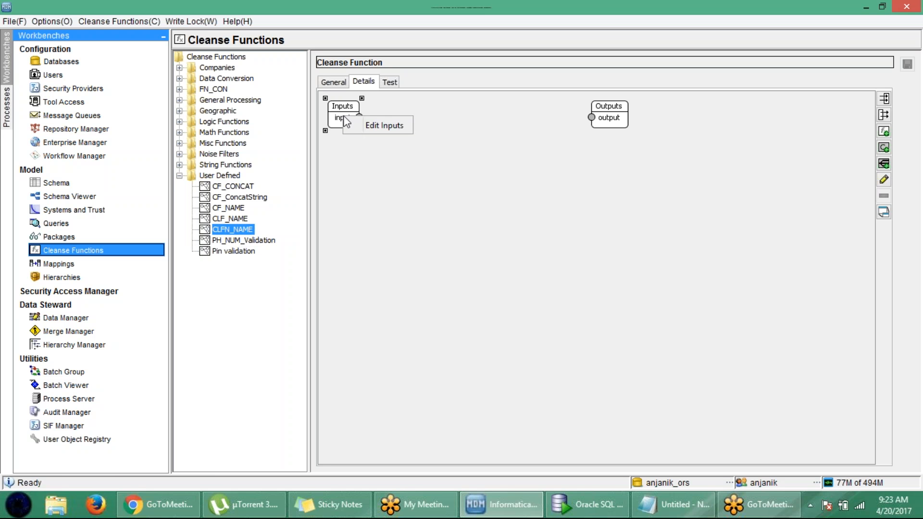
pyautogui.click(374, 126)
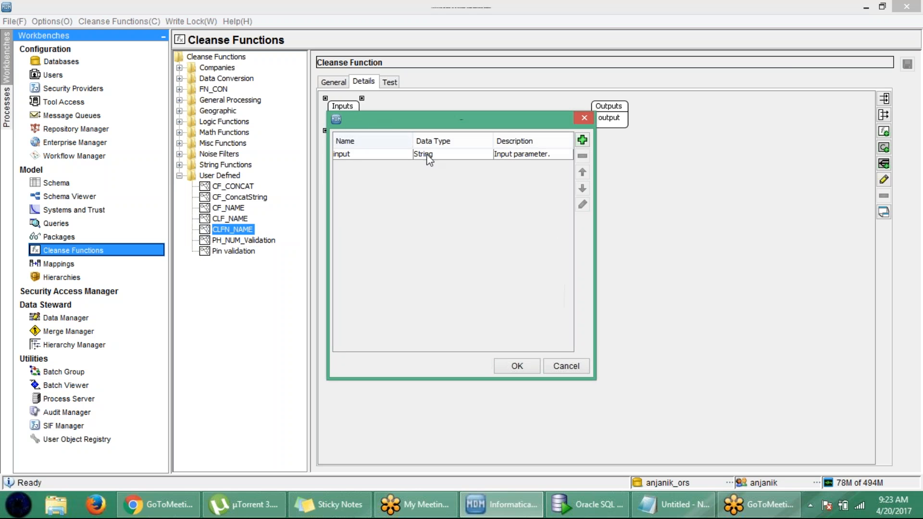
pyautogui.click(583, 139)
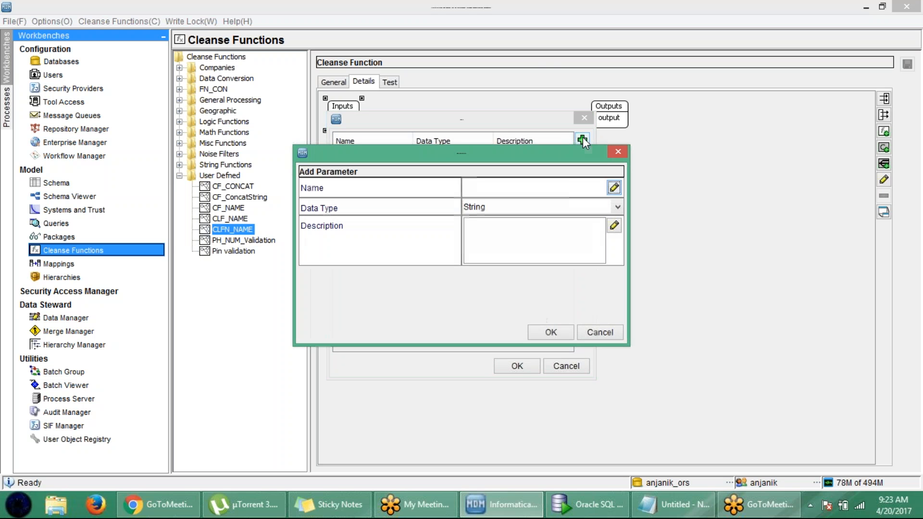
pyautogui.click(614, 188)
pyautogui.write('F_N')
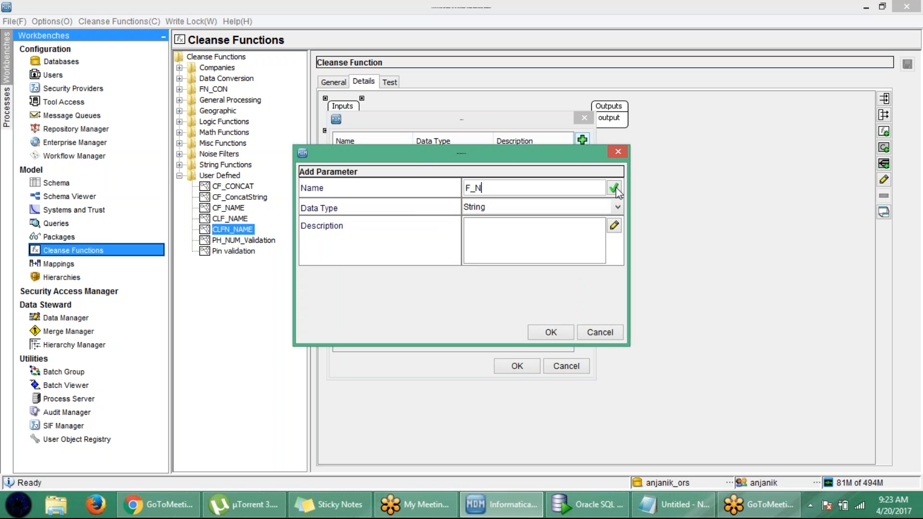
pyautogui.write('AME')
pyautogui.click(558, 333)
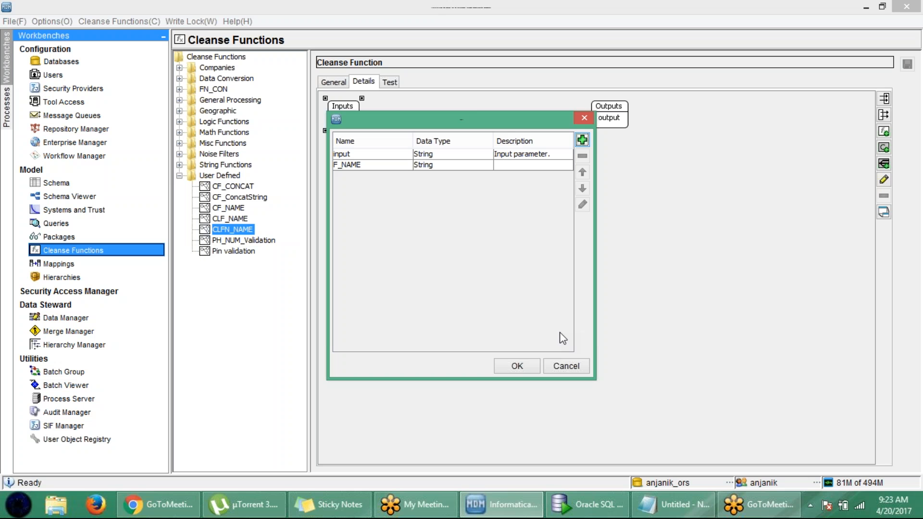
# - Add two more String input parameters to CLFN_NAME, named L_NAME and TYPE
pyautogui.click(582, 141)
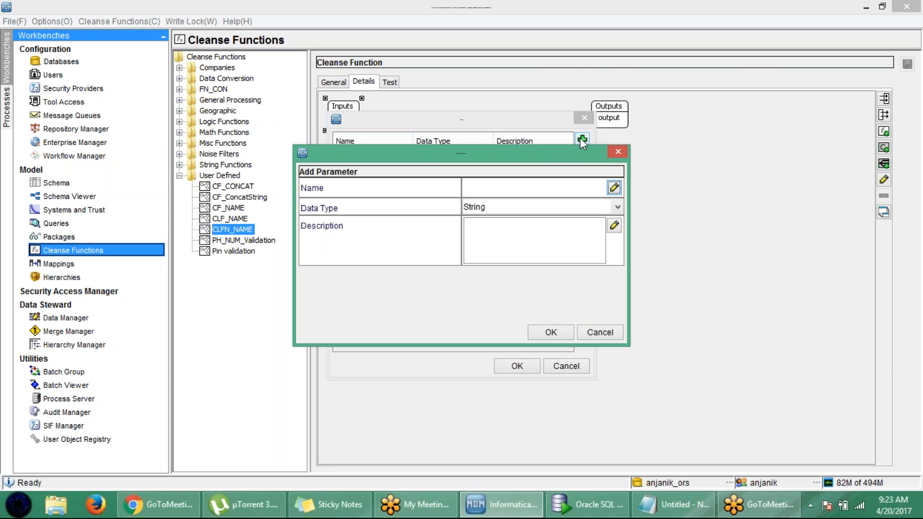
pyautogui.click(511, 189)
pyautogui.write('L')
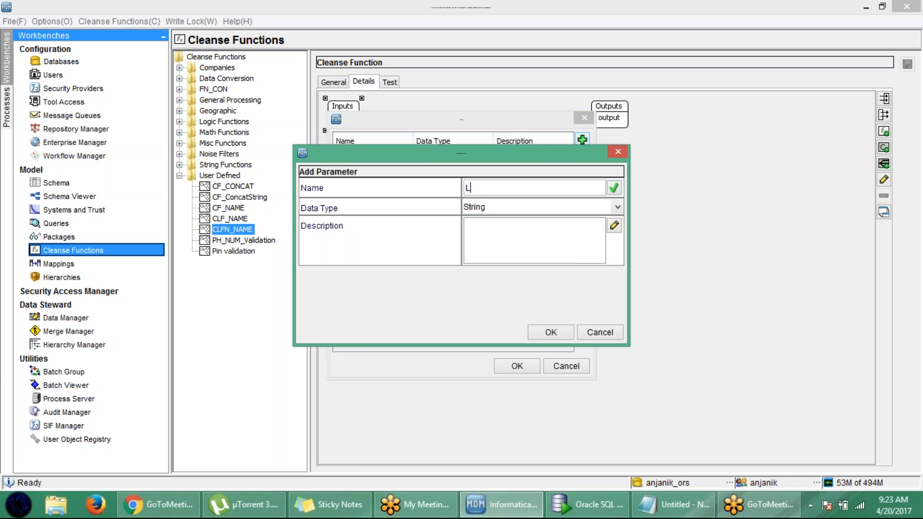
pyautogui.write('_NAME')
pyautogui.click(550, 332)
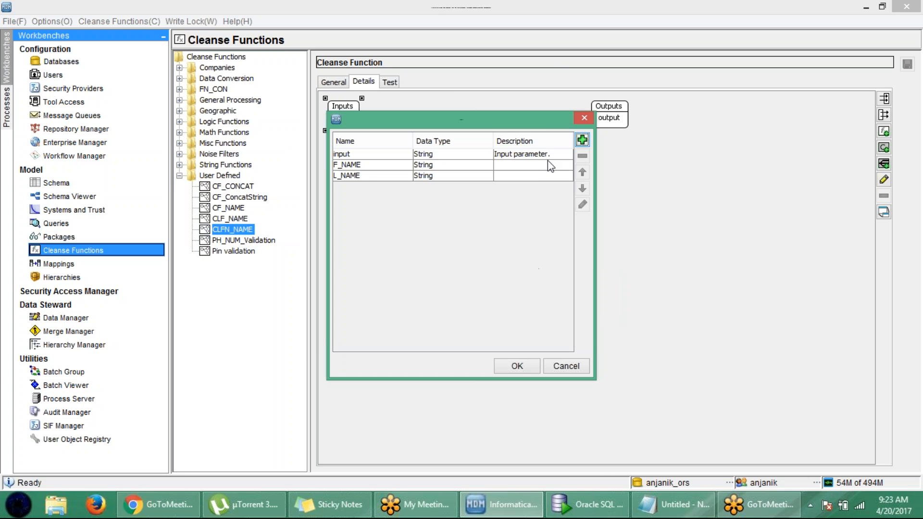
pyautogui.click(583, 139)
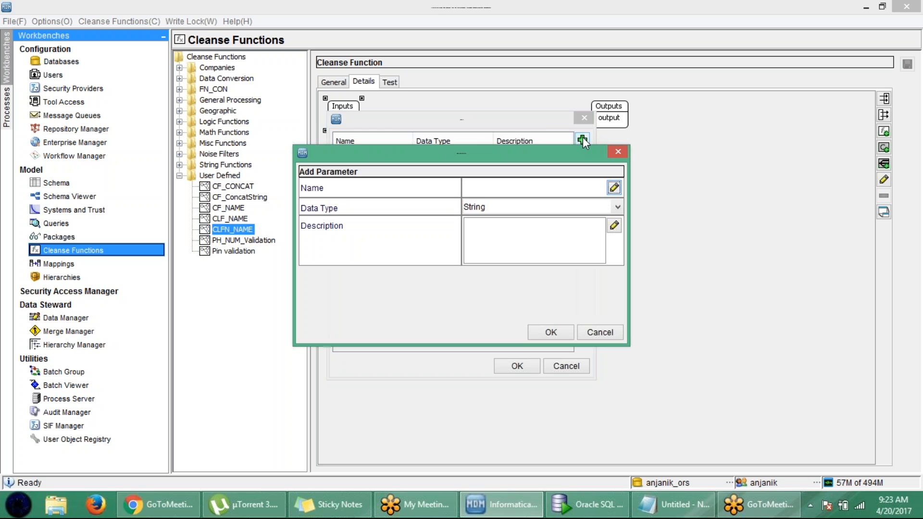
pyautogui.click(479, 189)
pyautogui.write('TYPE')
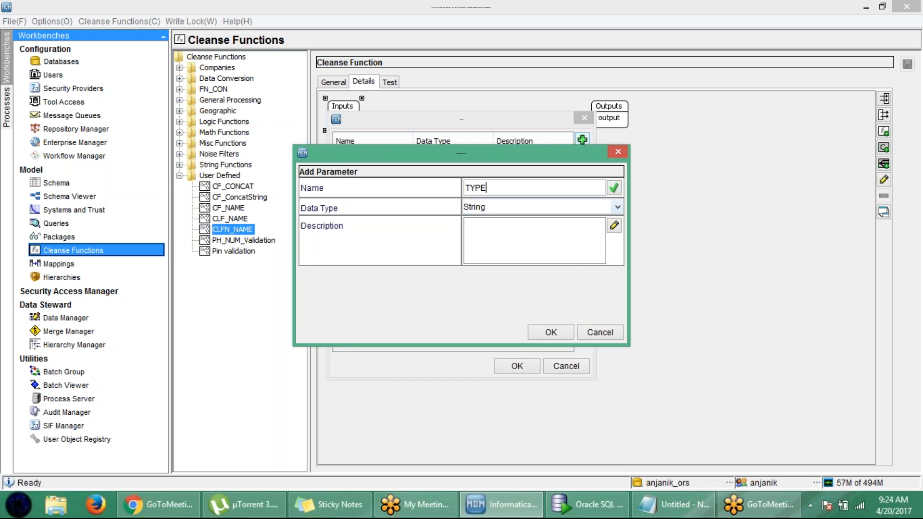
pyautogui.click(562, 330)
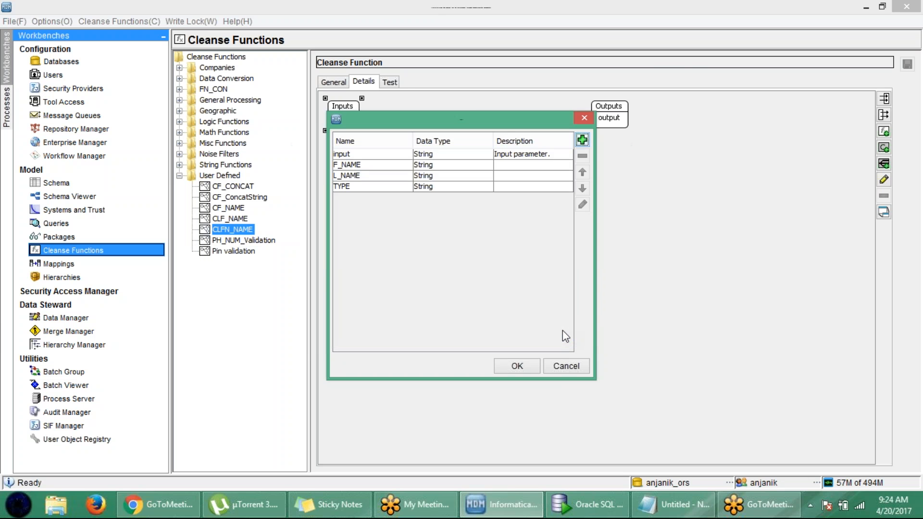
# - Add a String input parameter named ORG_NAME to CLFN_NAME
pyautogui.click(582, 141)
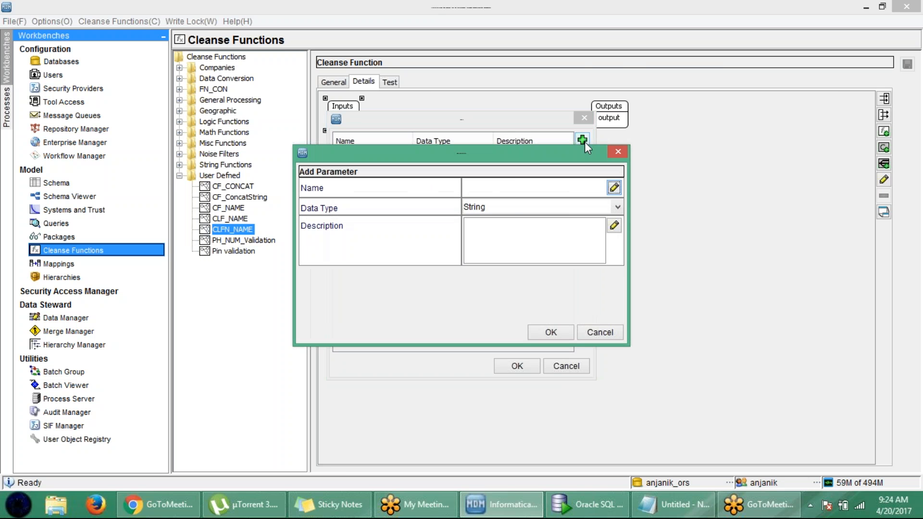
pyautogui.click(517, 187)
pyautogui.write('O')
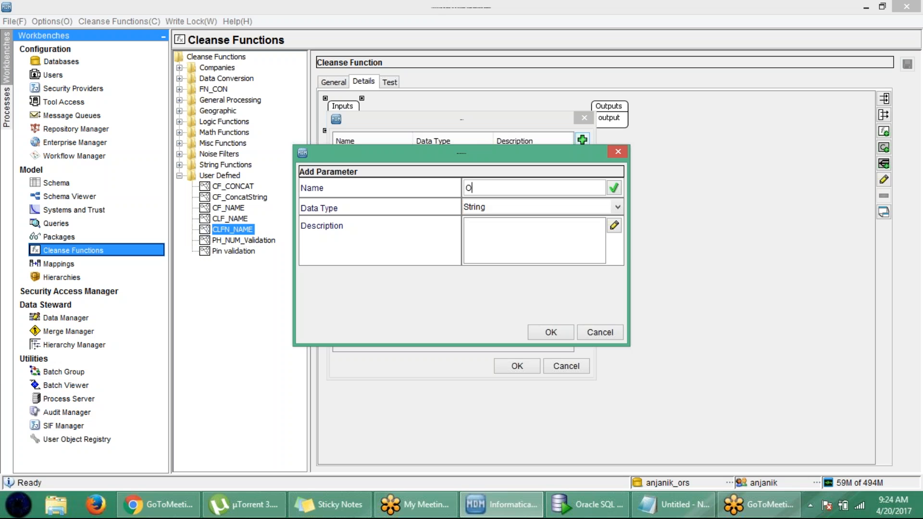
pyautogui.write('RG_NAME')
pyautogui.click(551, 333)
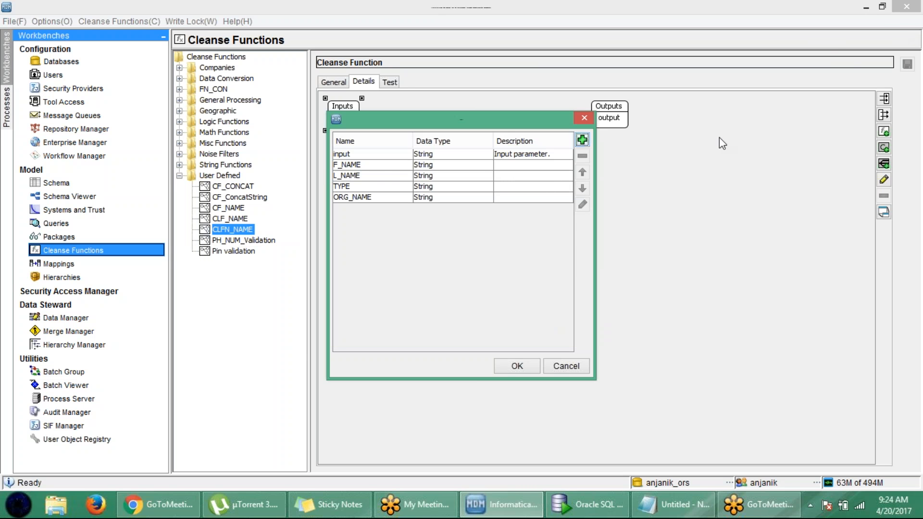
# - Delete the default parameter named input from CLFN_NAME's inputs and apply the edited input list
pyautogui.click(479, 155)
pyautogui.click(582, 155)
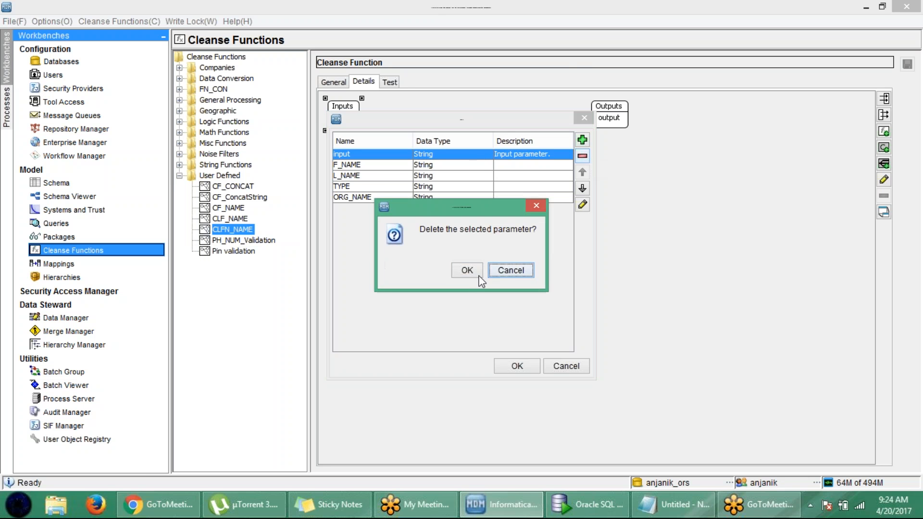
pyautogui.click(472, 269)
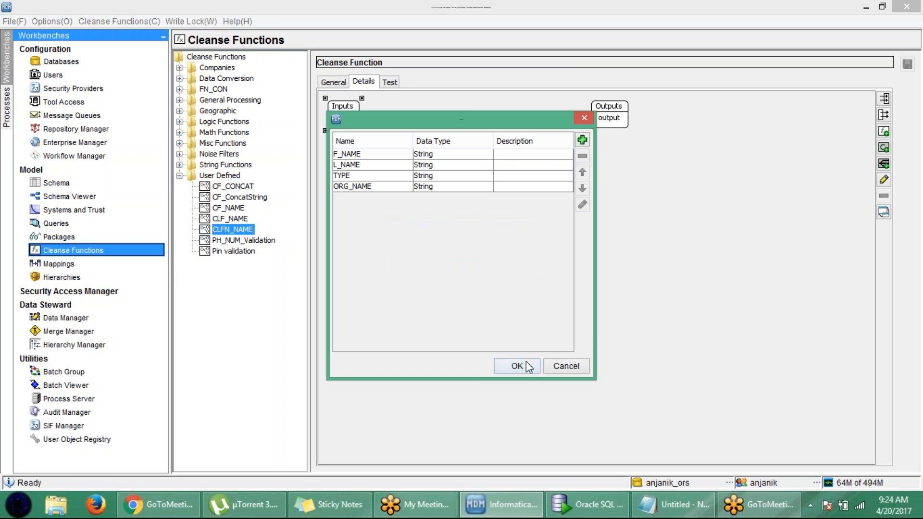
pyautogui.click(505, 364)
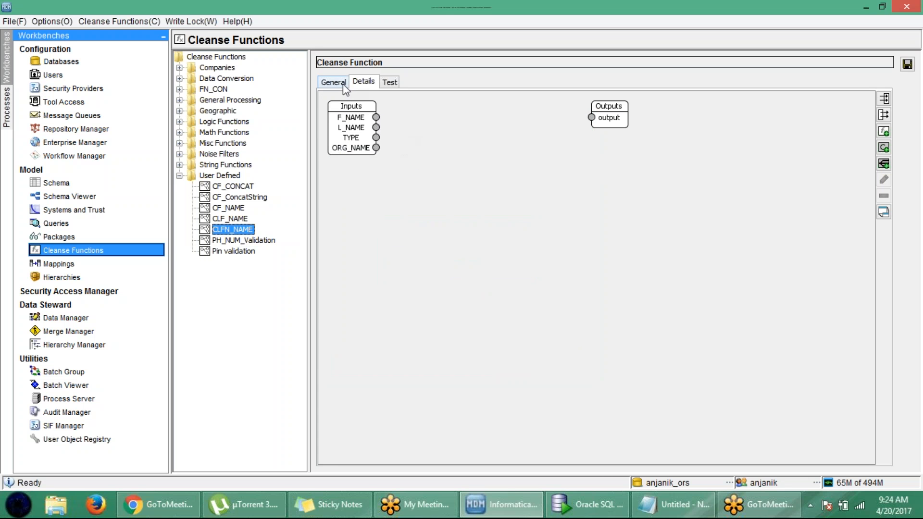
# - Shift the Inputs block slightly in CLFN_NAME's graph and start adding a condition component
pyautogui.moveTo(350, 115)
pyautogui.mouseDown()
pyautogui.moveTo(357, 109)
pyautogui.moveTo(360, 126)
pyautogui.mouseUp()
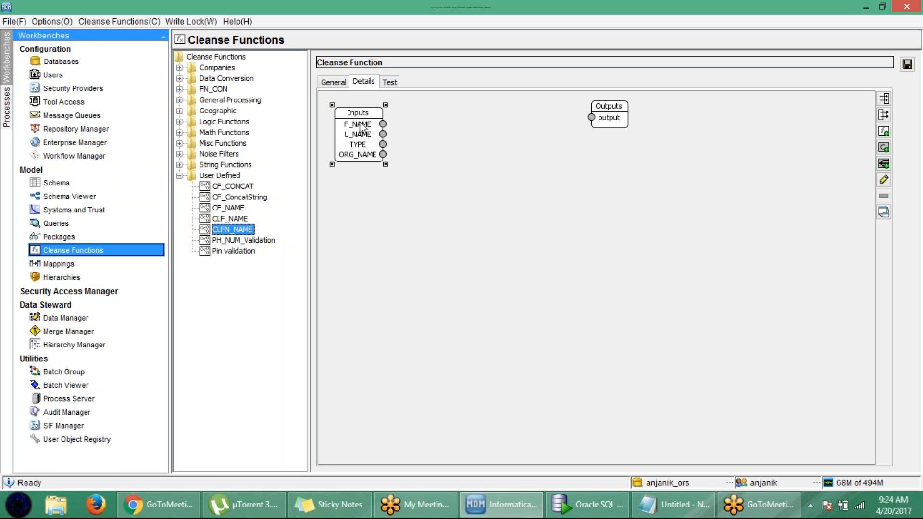
pyautogui.click(466, 168)
pyautogui.rightClick(466, 167)
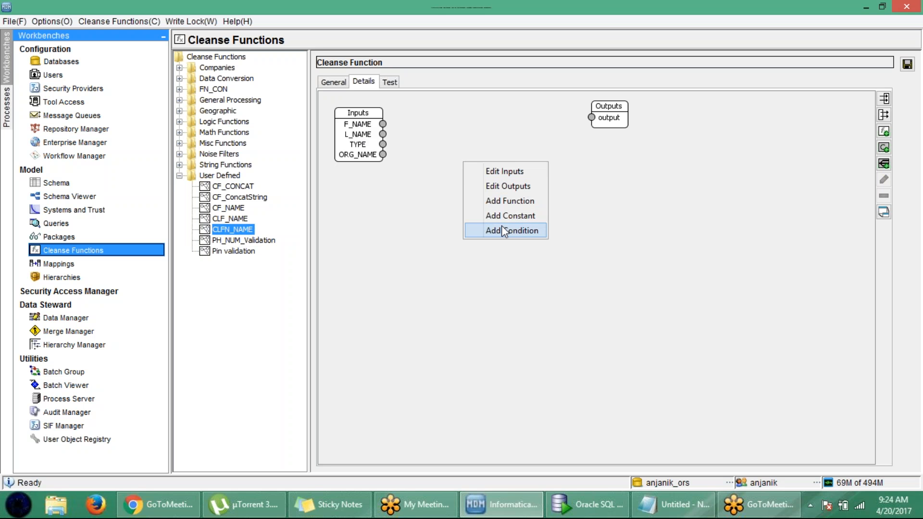
pyautogui.click(578, 246)
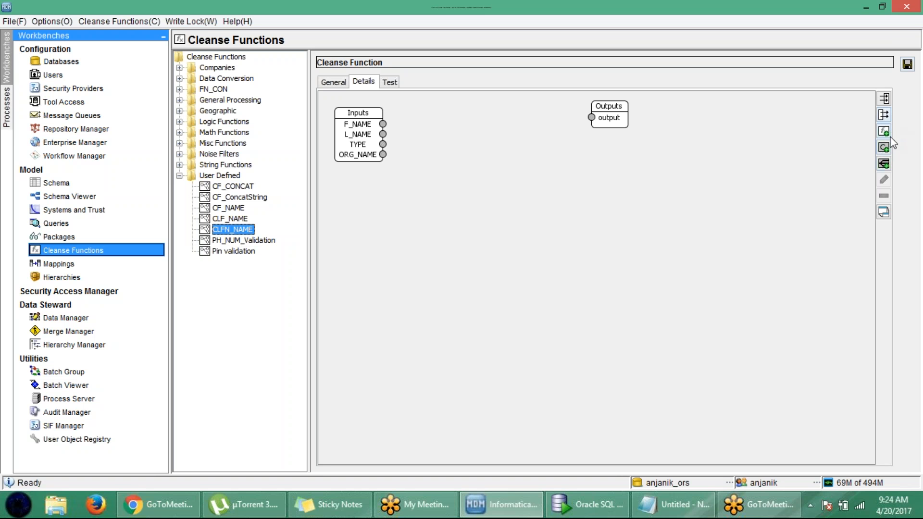
pyautogui.click(885, 164)
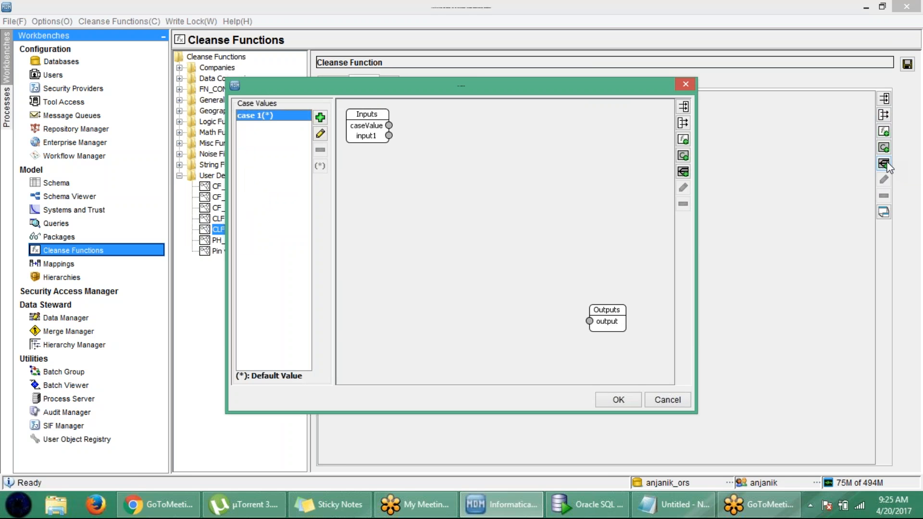
pyautogui.moveTo(498, 89); pyautogui.dragTo(603, 120)
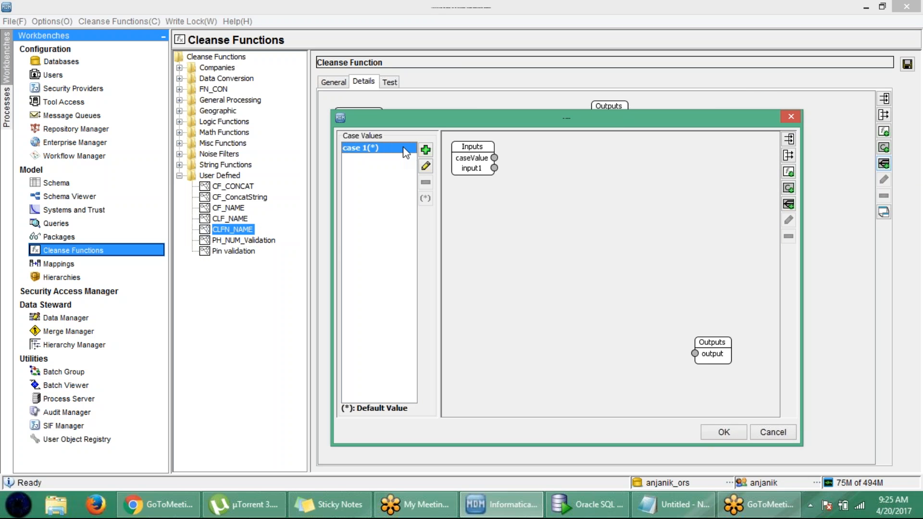
# - Rename the condition component's default case value from case 1 to HCP
pyautogui.click(426, 167)
pyautogui.press('BackSpace')
pyautogui.press('BackSpace')
pyautogui.press('BackSpace')
pyautogui.press('BackSpace')
pyautogui.press('BackSpace')
pyautogui.press('BackSpace')
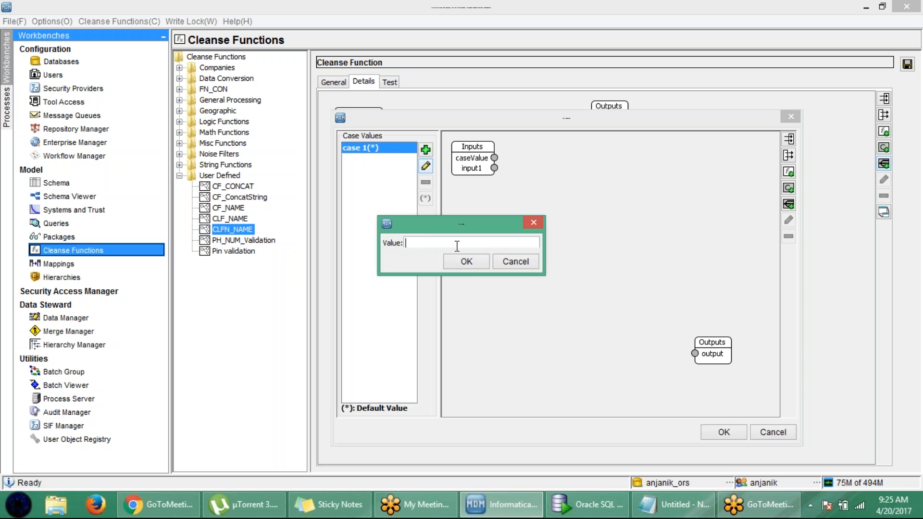
pyautogui.write('HCP')
pyautogui.click(462, 261)
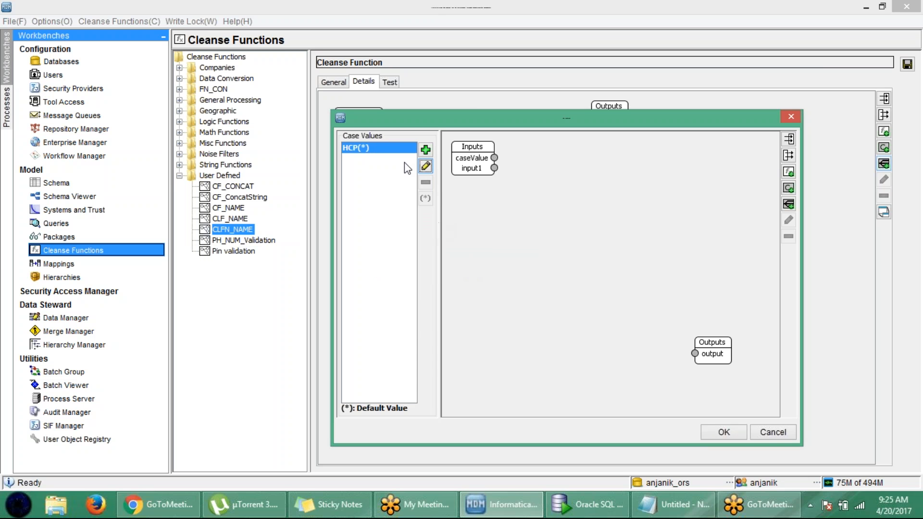
# - Add a second case value named HCA to the condition component
pyautogui.click(426, 150)
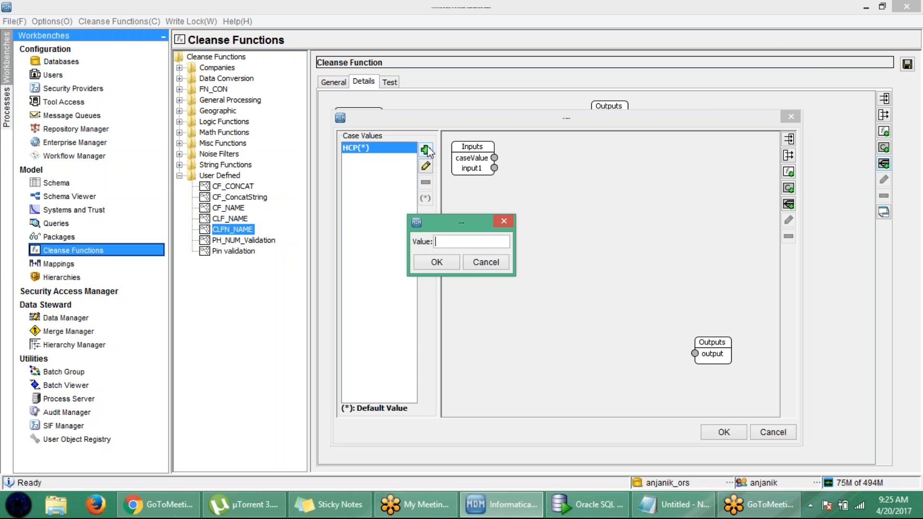
pyautogui.write('HCA')
pyautogui.click(433, 262)
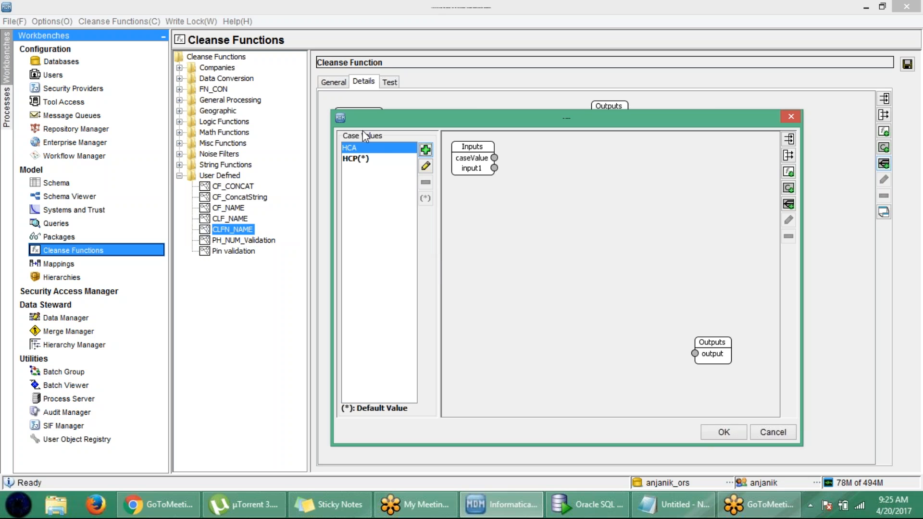
# - Delete the default parameter input1 from the condition component's inputs, working in the HCA case
pyautogui.click(373, 160)
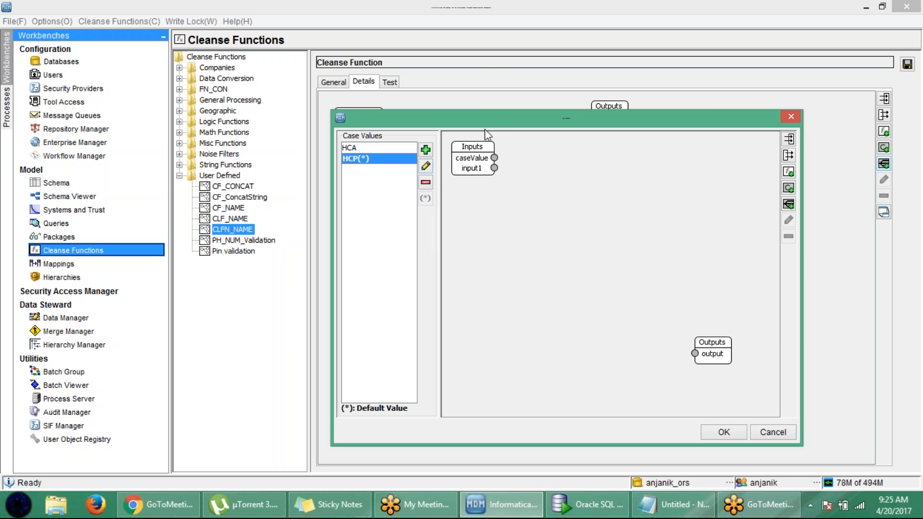
pyautogui.click(475, 161)
pyautogui.click(378, 148)
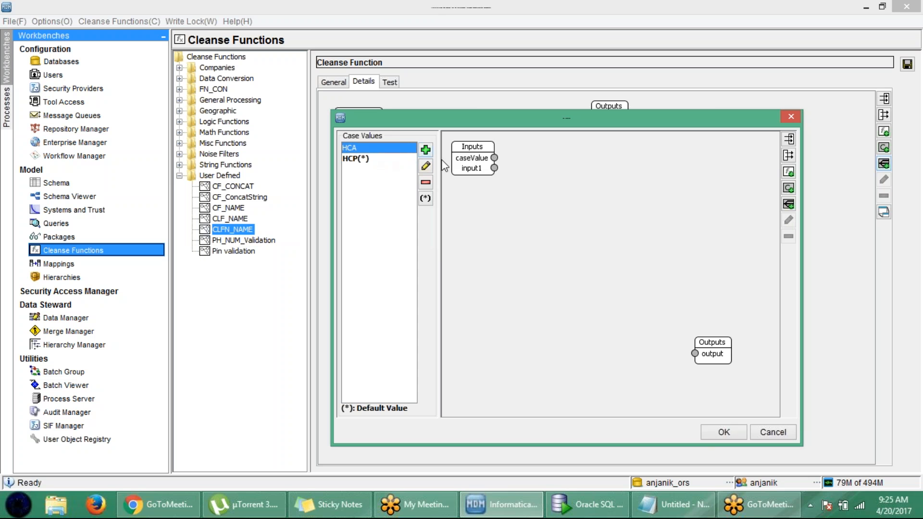
pyautogui.click(472, 156)
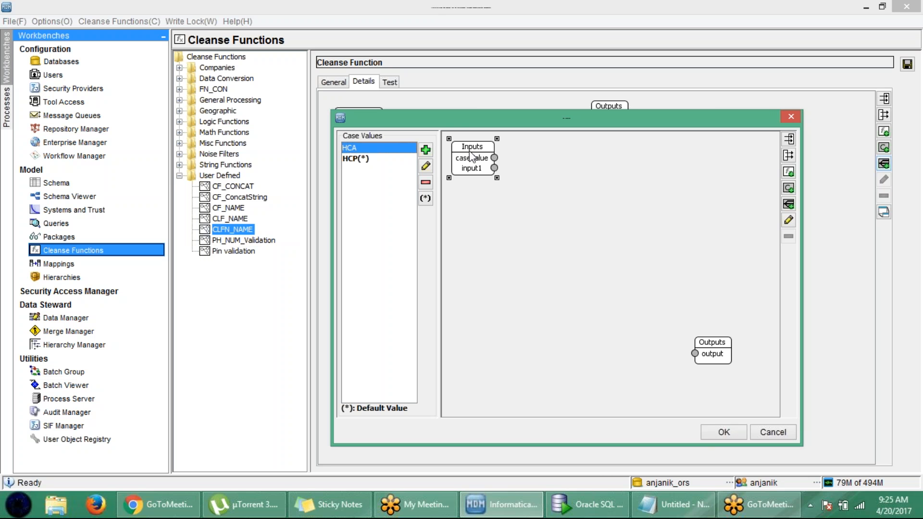
pyautogui.rightClick(471, 156)
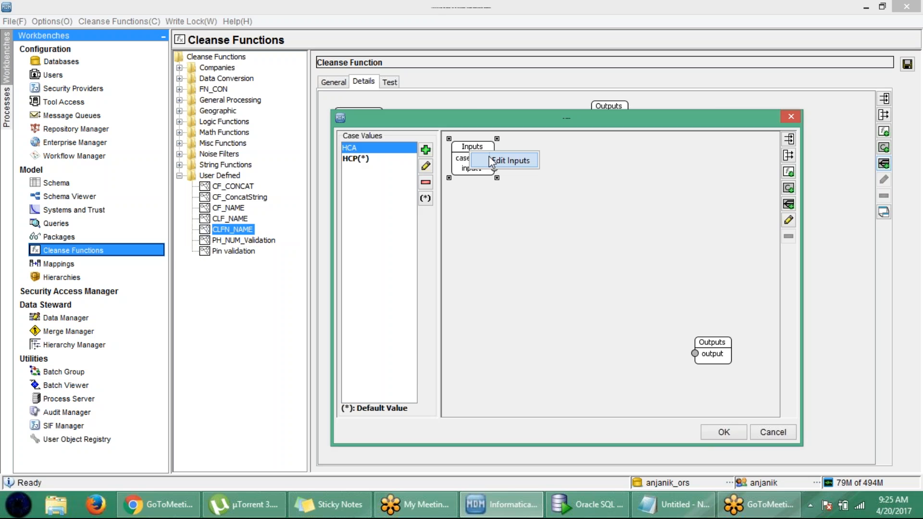
pyautogui.click(491, 162)
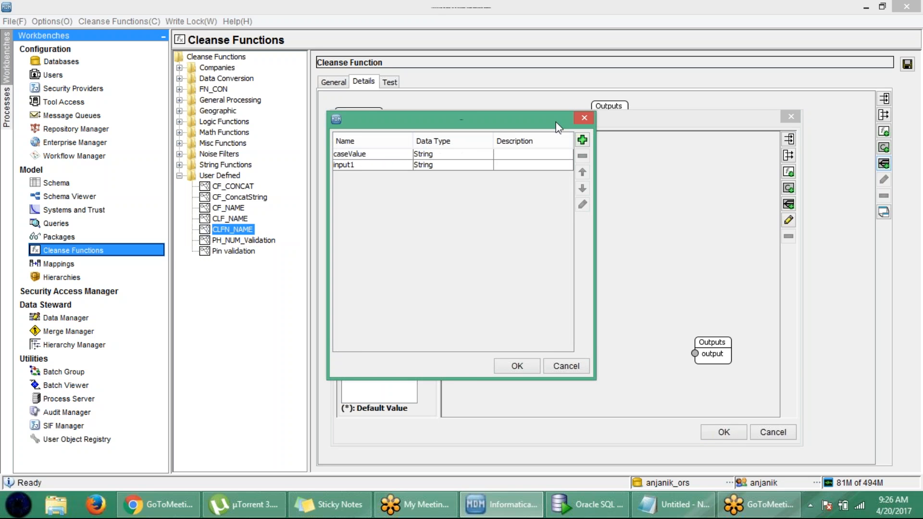
pyautogui.click(476, 164)
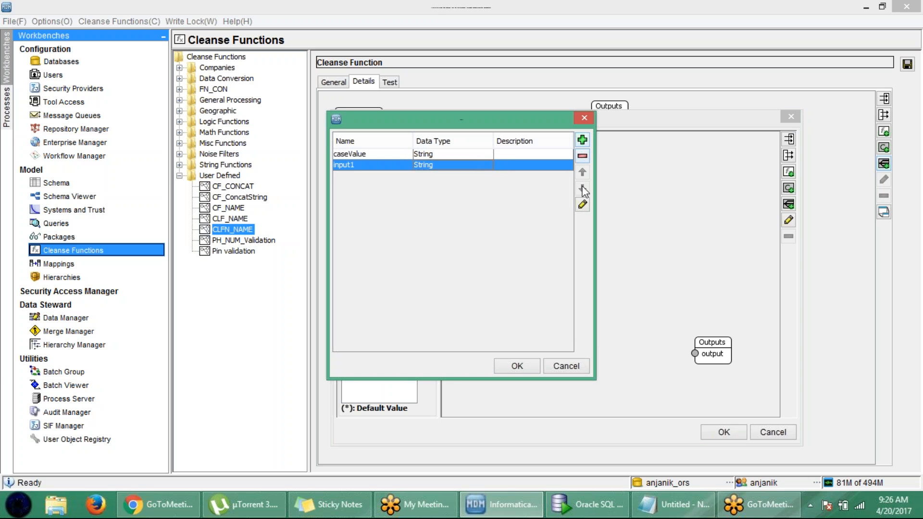
pyautogui.click(583, 157)
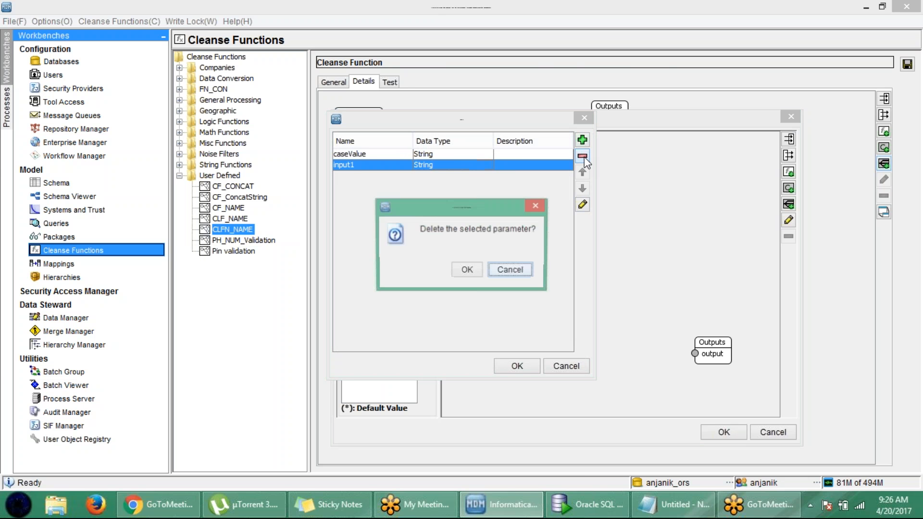
pyautogui.click(466, 270)
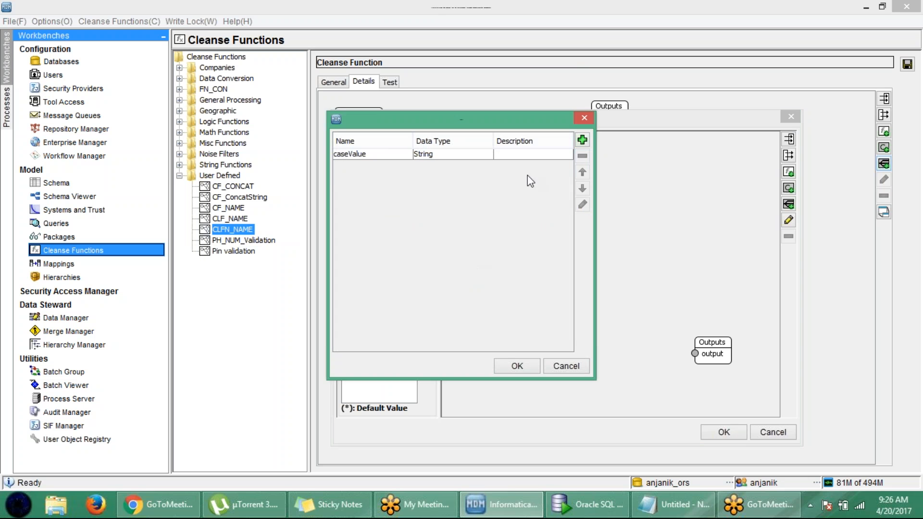
# - Add a String input parameter named F_NAME to the condition component
pyautogui.click(583, 139)
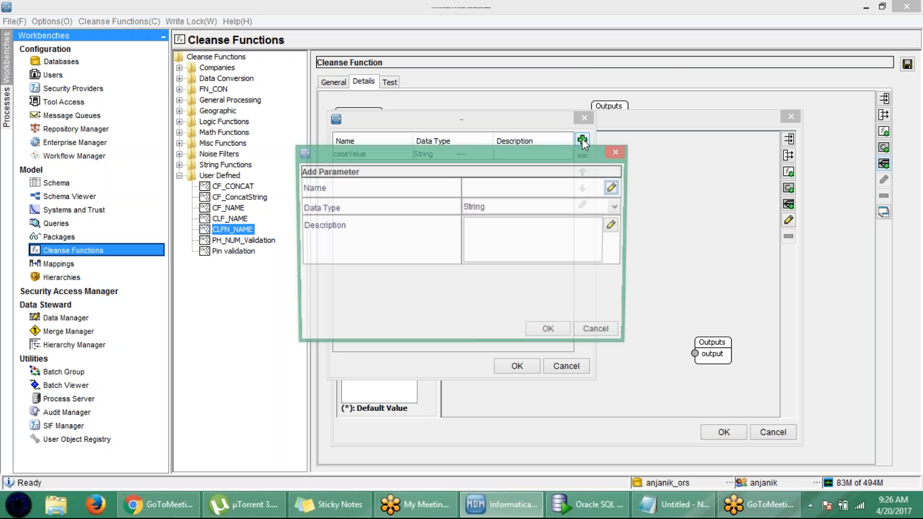
pyautogui.write('F_')
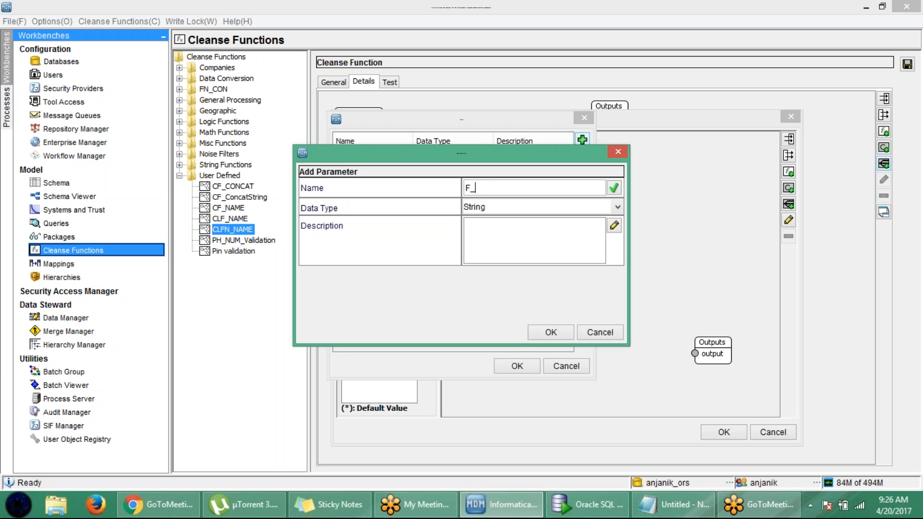
pyautogui.write('NAME')
pyautogui.click(551, 333)
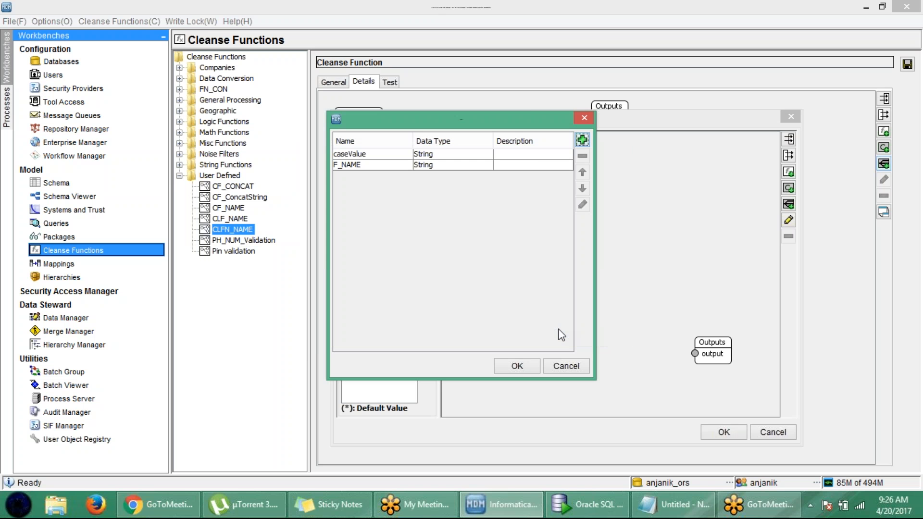
# - Add a String input parameter named L_NAME to the condition component and apply the edited input list
pyautogui.click(534, 165)
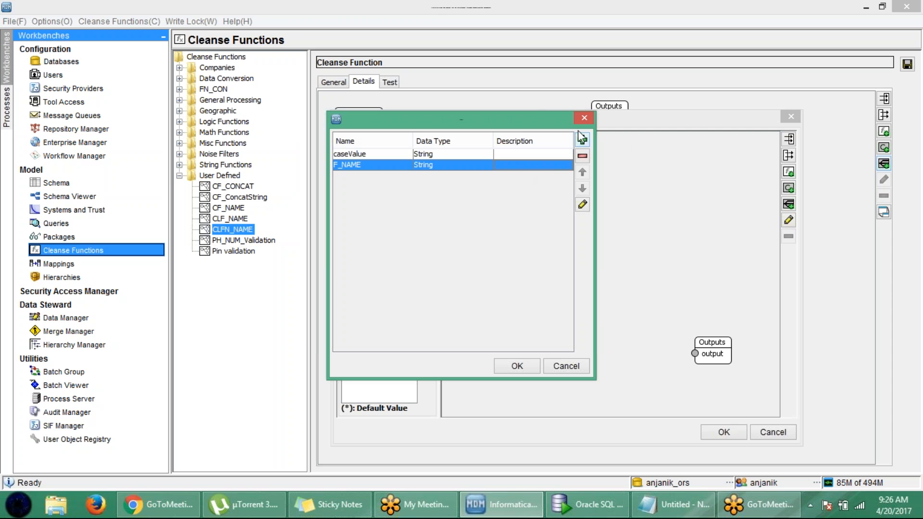
pyautogui.click(583, 140)
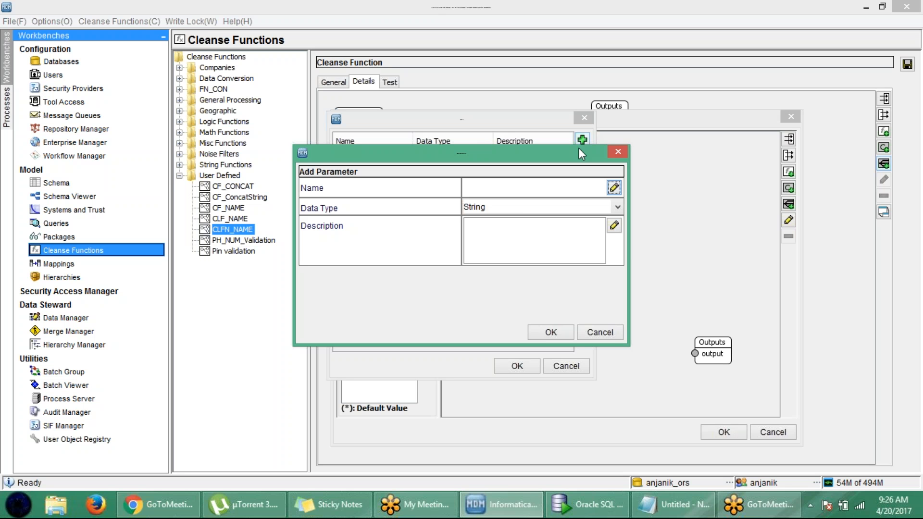
pyautogui.click(613, 187)
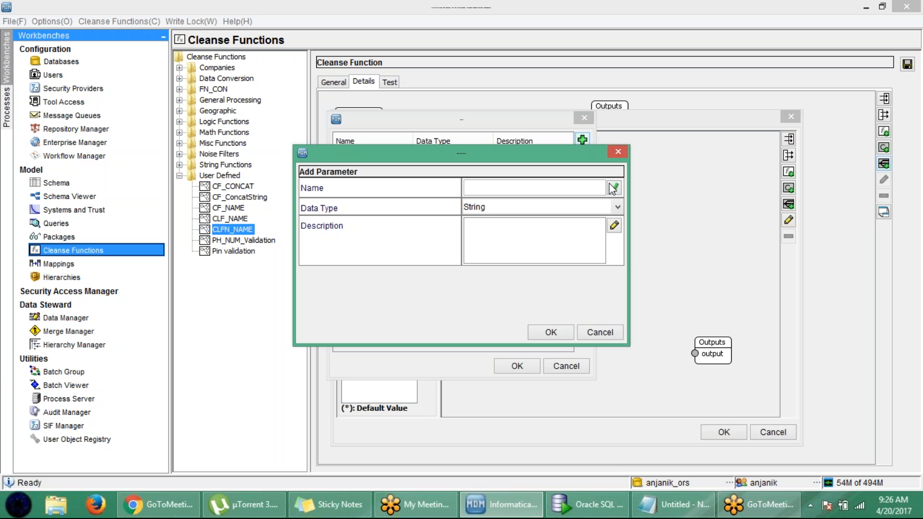
pyautogui.write('L_NAME')
pyautogui.click(547, 334)
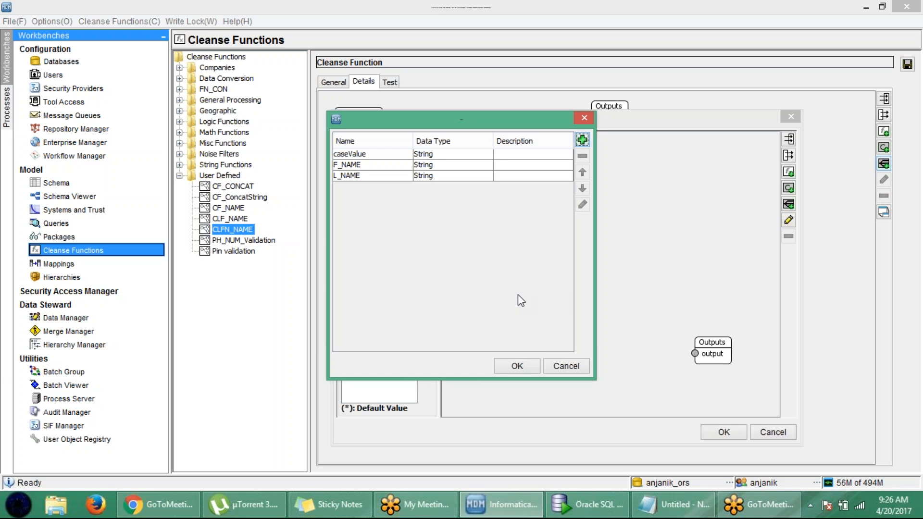
pyautogui.click(508, 364)
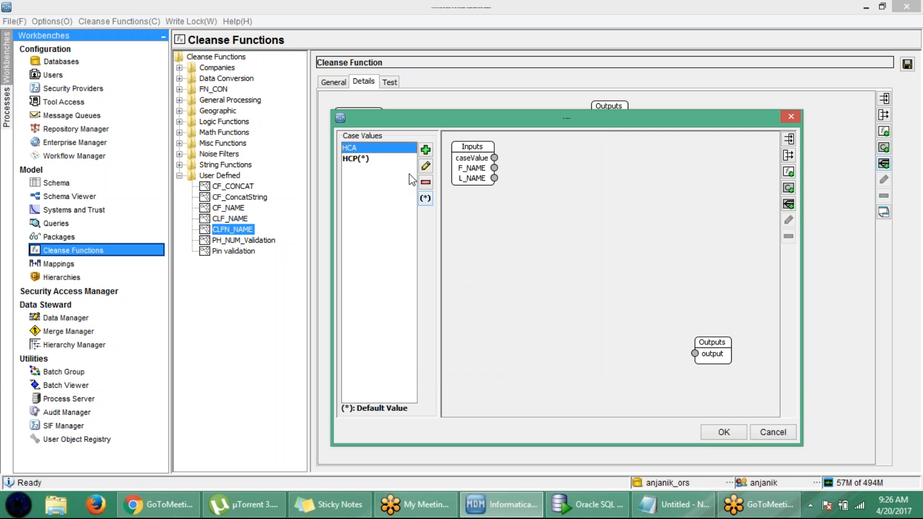
# - Add a String input parameter named ORG_NAME to the condition component and apply the input list
pyautogui.click(381, 160)
pyautogui.click(383, 147)
pyautogui.click(368, 158)
pyautogui.click(371, 151)
pyautogui.doubleClick(471, 173)
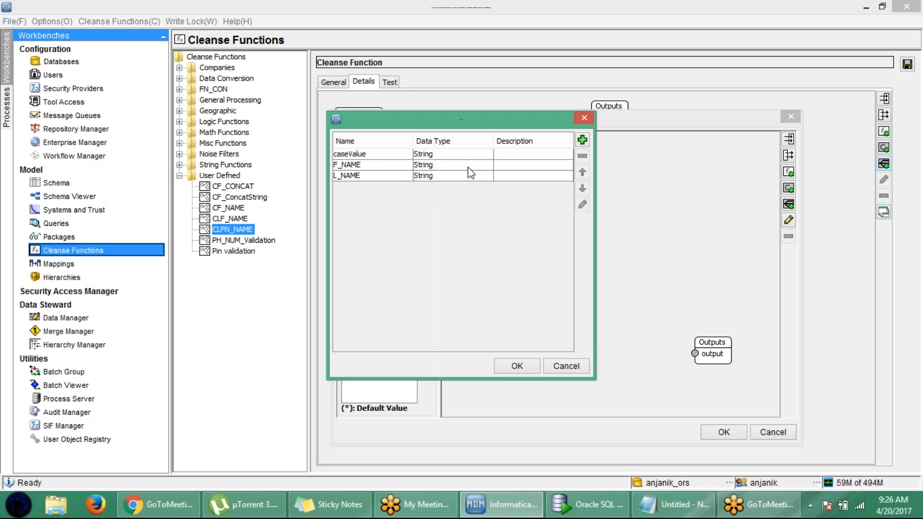
pyautogui.click(455, 173)
pyautogui.click(582, 141)
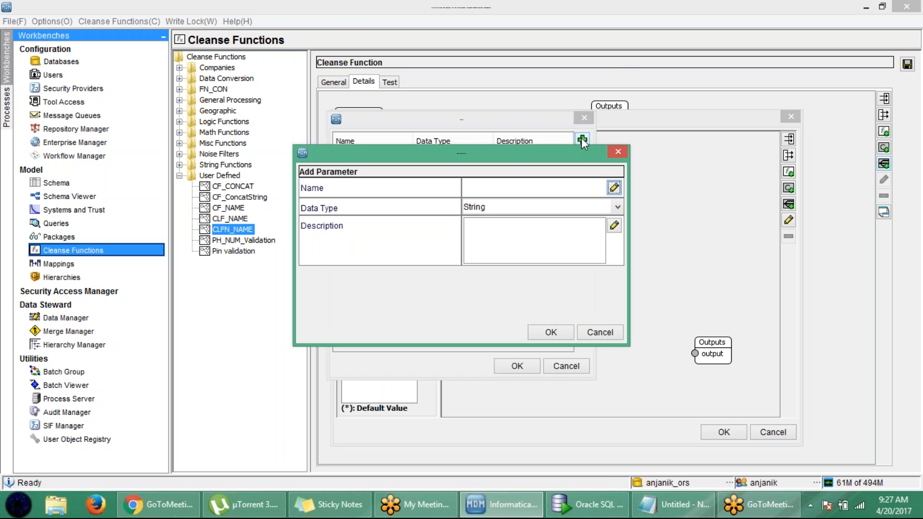
pyautogui.click(566, 186)
pyautogui.write('ORG_NAME')
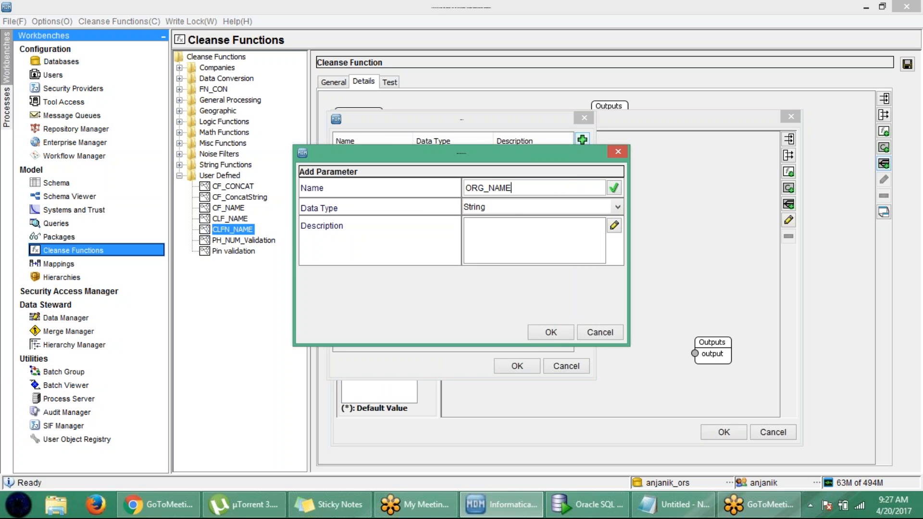
pyautogui.click(554, 332)
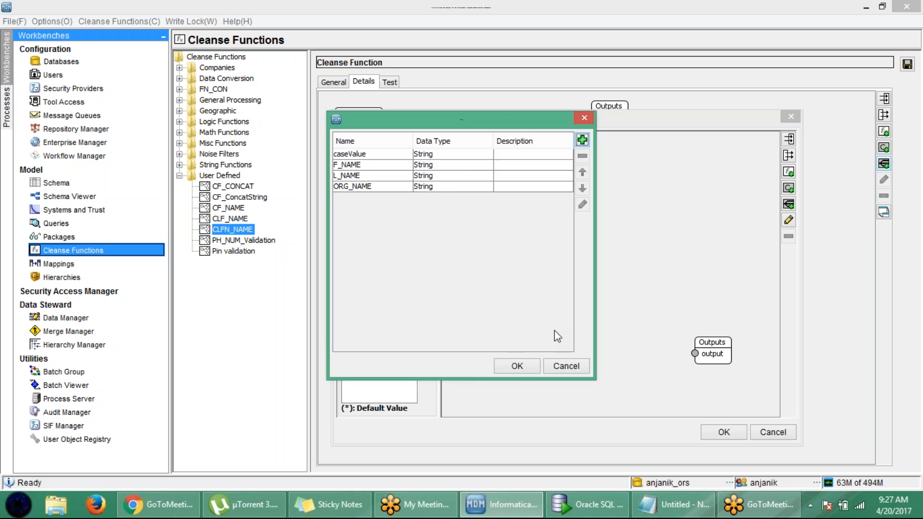
pyautogui.click(517, 365)
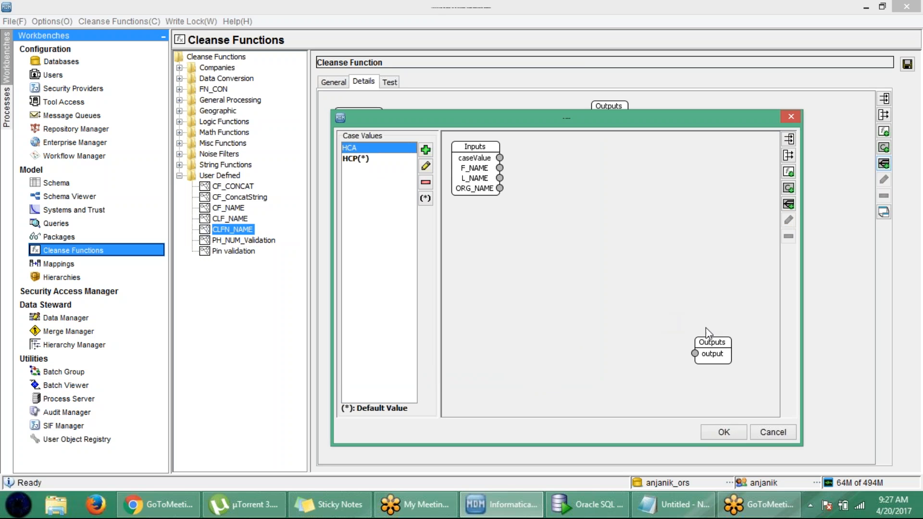
# - In the HCA case, move the Outputs block up near the Inputs block and connect ORG_NAME to output
pyautogui.click(374, 161)
pyautogui.click(384, 147)
pyautogui.click(485, 166)
pyautogui.moveTo(714, 352); pyautogui.dragTo(668, 178)
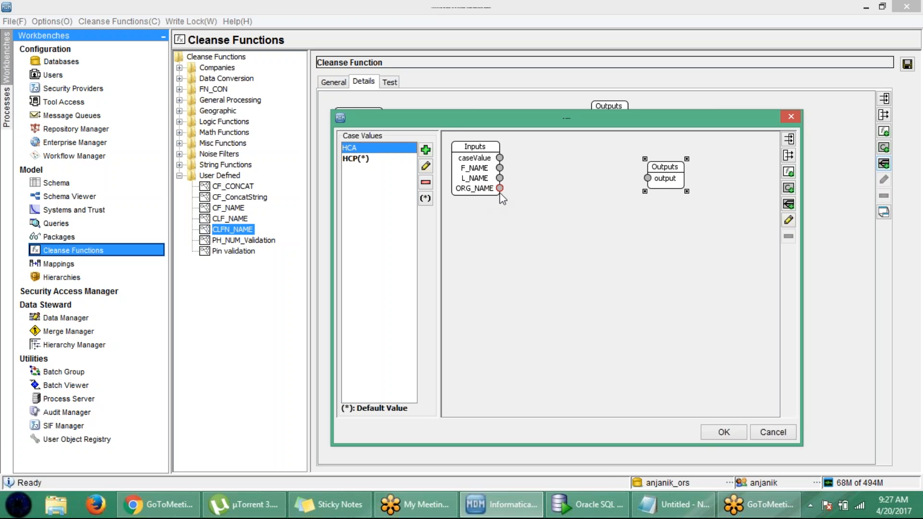
pyautogui.moveTo(499, 188); pyautogui.dragTo(647, 180)
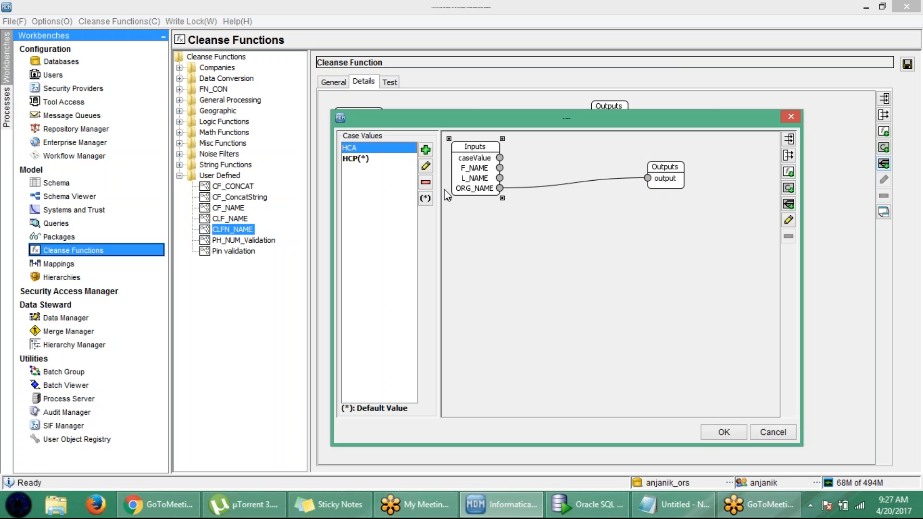
# - In the HCP case, move the Outputs block up level with the Inputs block
pyautogui.click(376, 163)
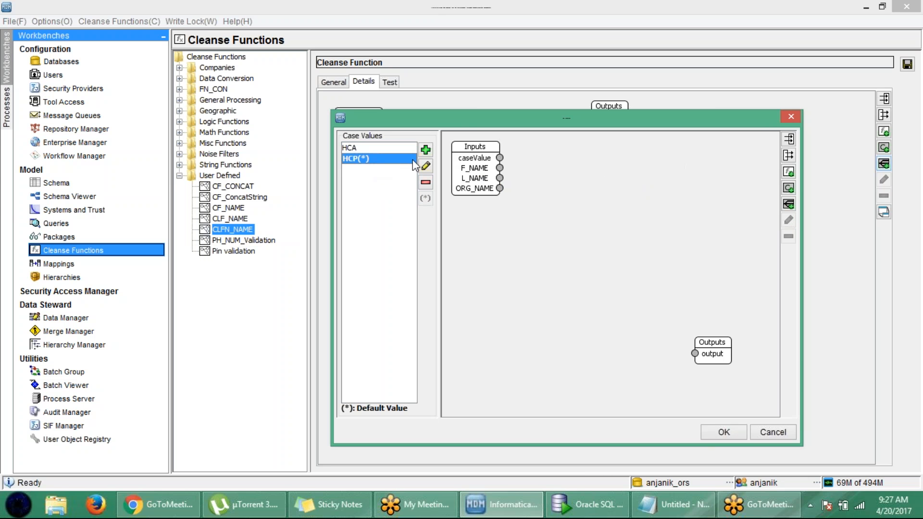
pyautogui.moveTo(715, 356)
pyautogui.mouseDown()
pyautogui.moveTo(722, 301)
pyautogui.moveTo(713, 186)
pyautogui.mouseUp()
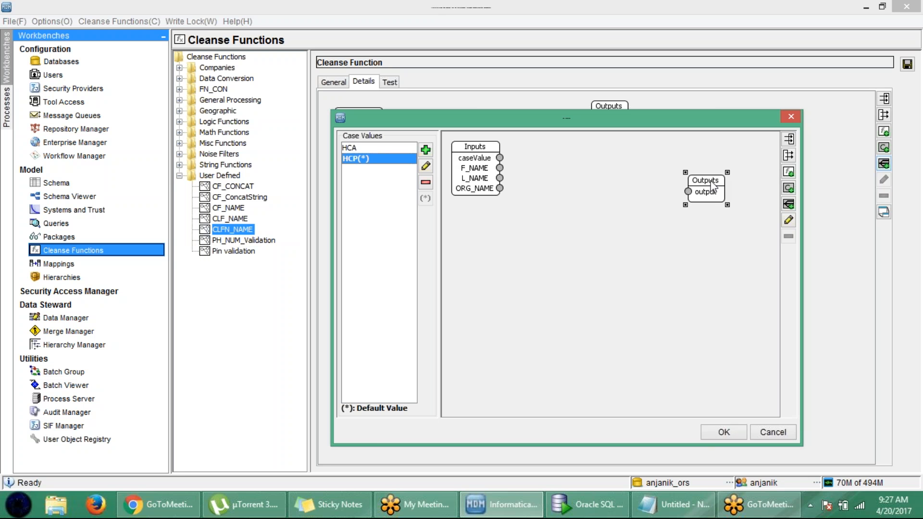
pyautogui.click(644, 172)
# - Add the Concatenate string function to the HCP case and place it between the Inputs and Outputs blocks
pyautogui.rightClick(597, 199)
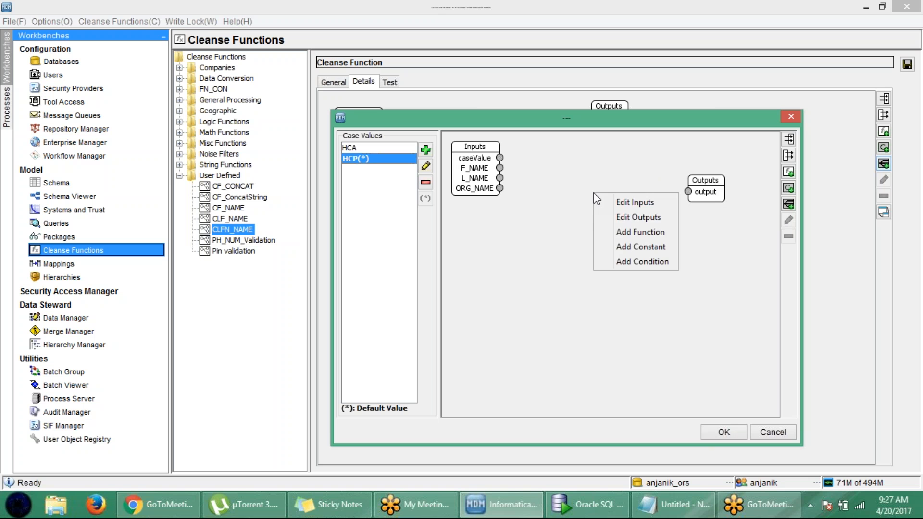
pyautogui.click(624, 229)
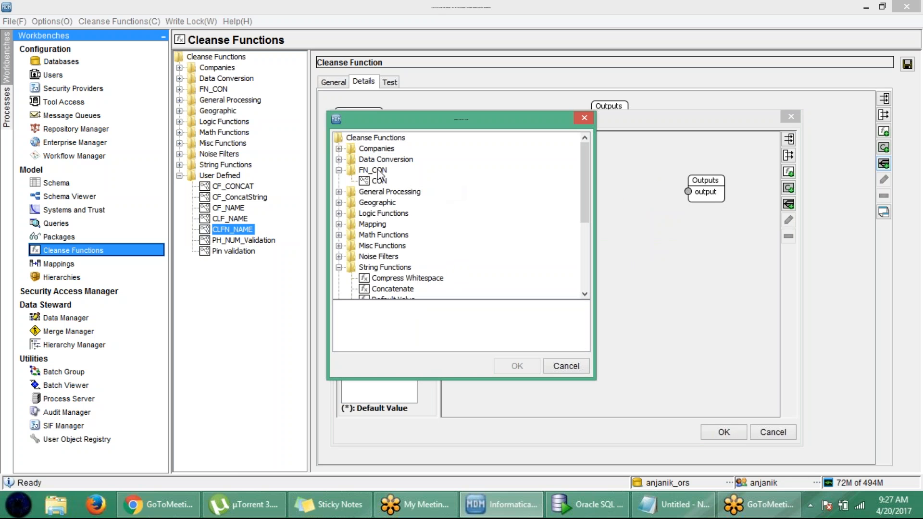
pyautogui.scroll(-1, 587, 175)
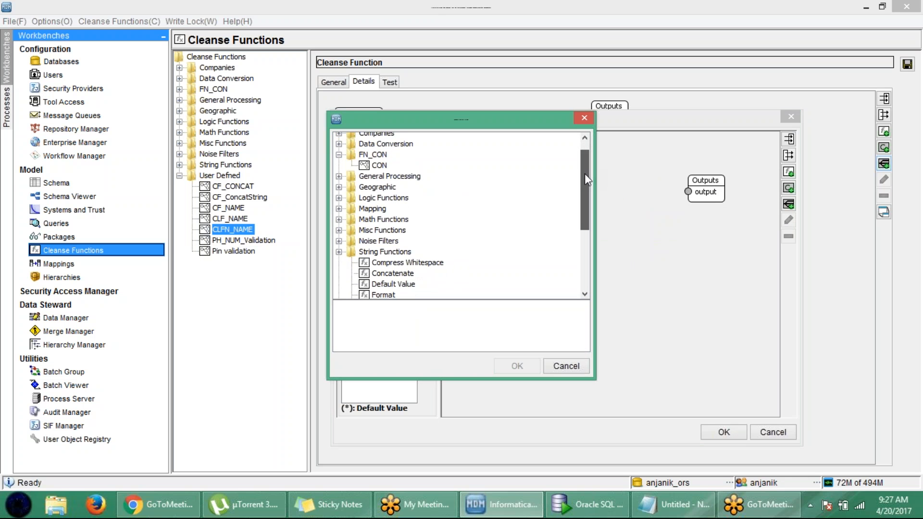
pyautogui.click(393, 273)
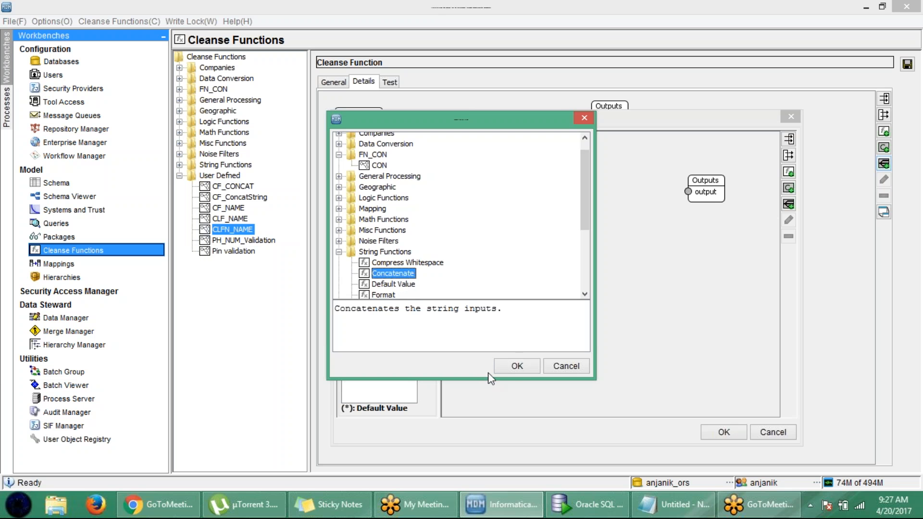
pyautogui.click(505, 365)
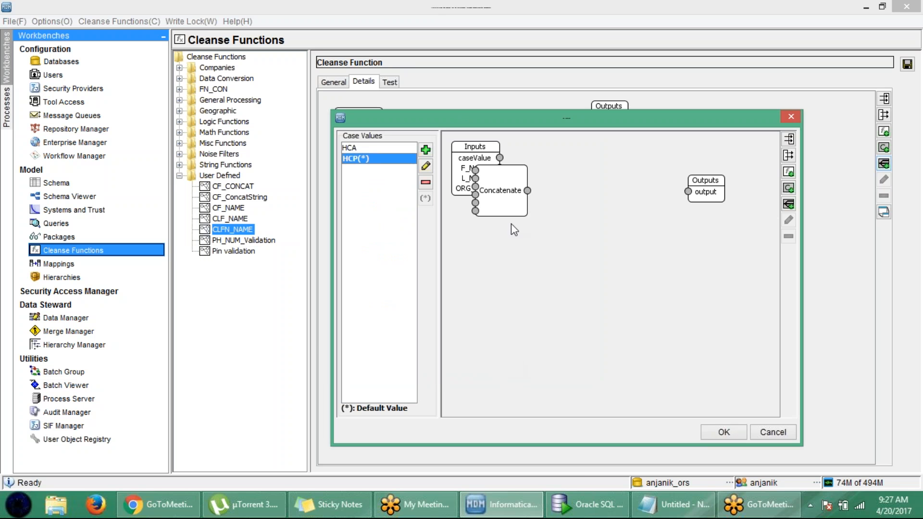
pyautogui.moveTo(508, 189); pyautogui.dragTo(584, 173)
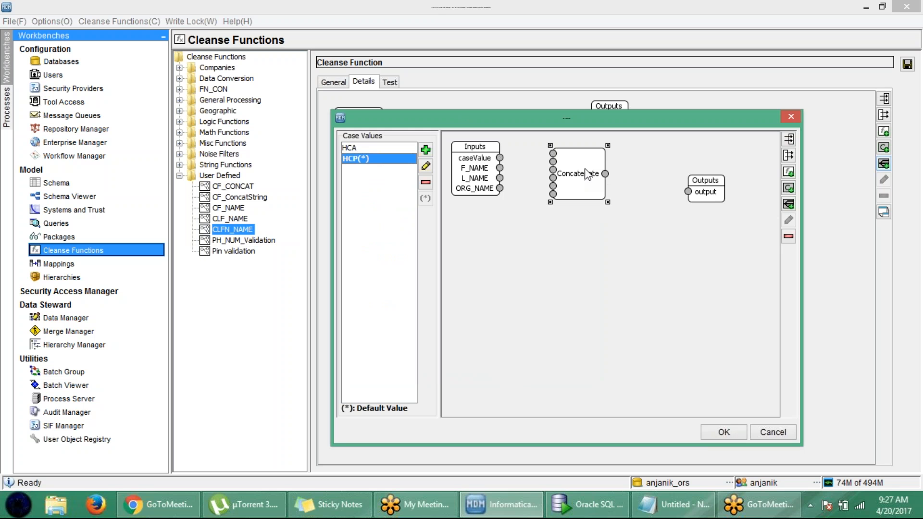
# - In the HCP case, concatenate F_NAME, a single-space String constant and L_NAME in that order, feed the result to output and apply the condition
pyautogui.moveTo(500, 168)
pyautogui.mouseDown()
pyautogui.moveTo(541, 136)
pyautogui.moveTo(553, 161)
pyautogui.moveTo(553, 154)
pyautogui.mouseUp()
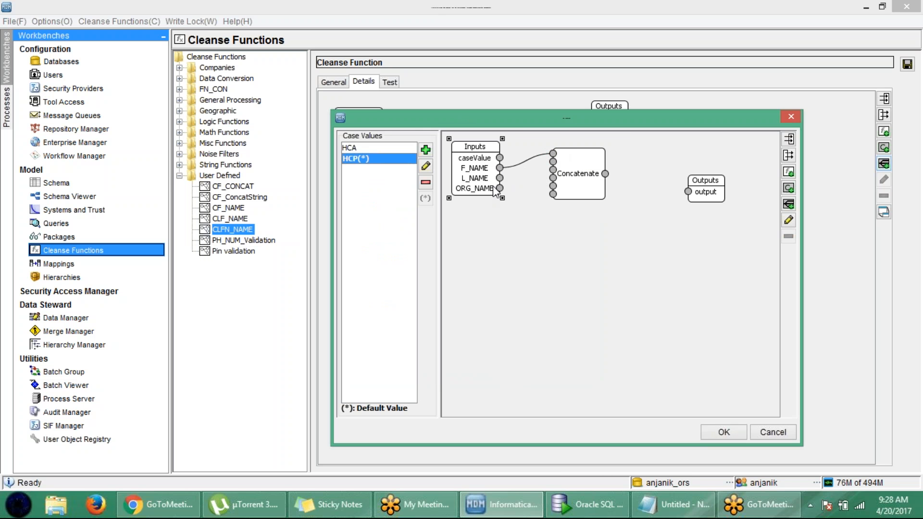
pyautogui.moveTo(500, 178); pyautogui.dragTo(555, 174)
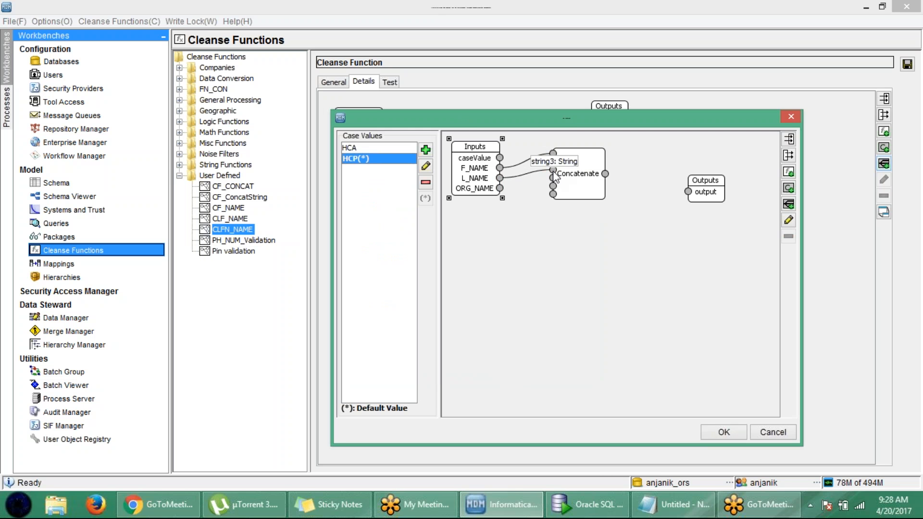
pyautogui.rightClick(619, 266)
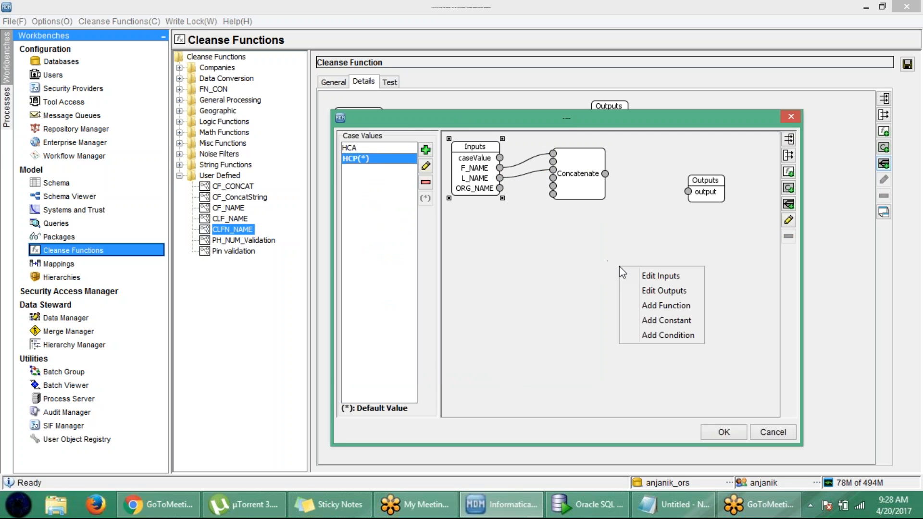
pyautogui.click(668, 321)
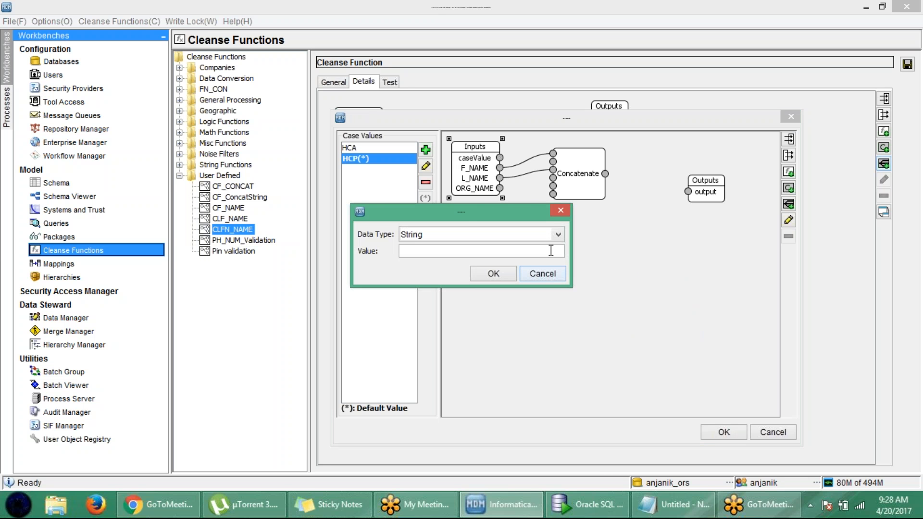
pyautogui.click(514, 273)
pyautogui.moveTo(490, 172); pyautogui.dragTo(556, 167)
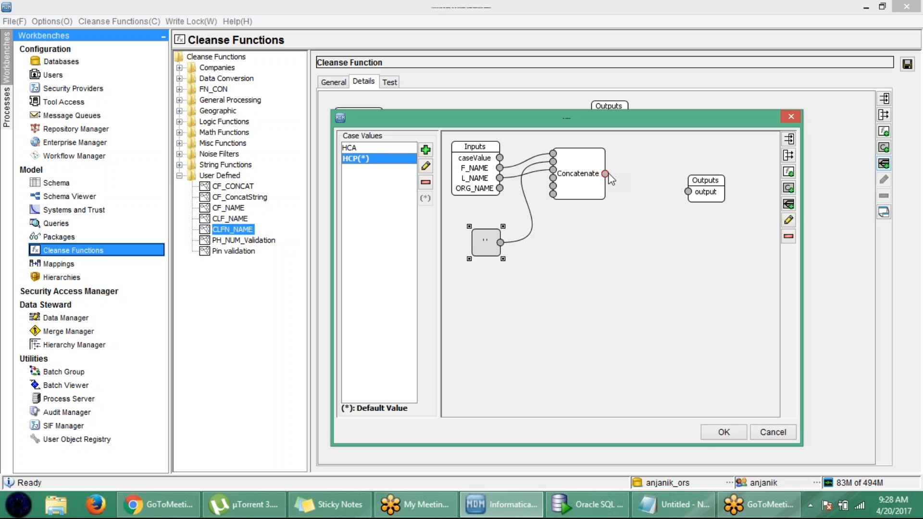
pyautogui.moveTo(606, 174); pyautogui.dragTo(689, 192)
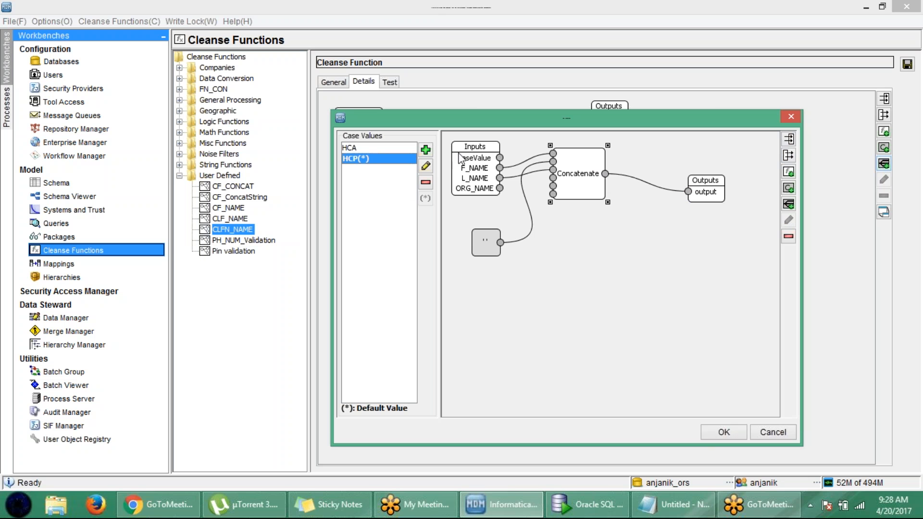
pyautogui.click(733, 430)
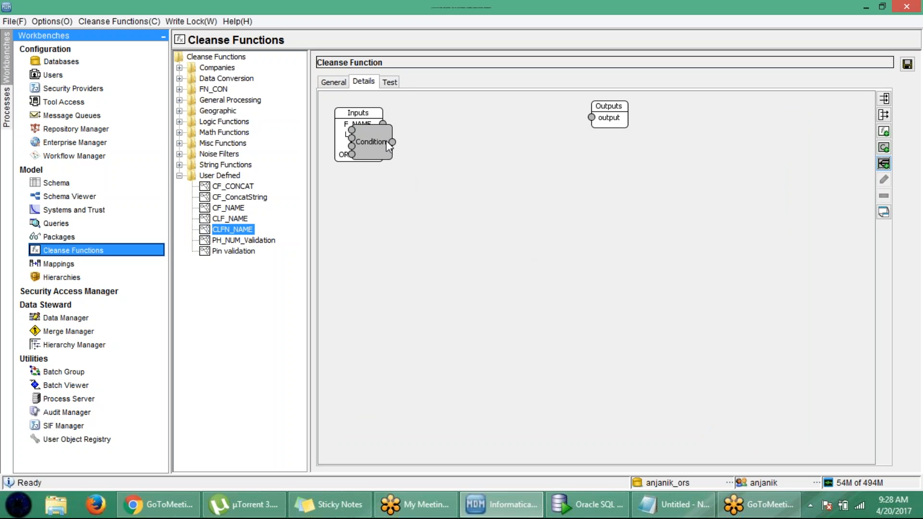
# - Place the Condition block between the Inputs and Outputs blocks and show it in Expanded Mode
pyautogui.moveTo(374, 138); pyautogui.dragTo(486, 129)
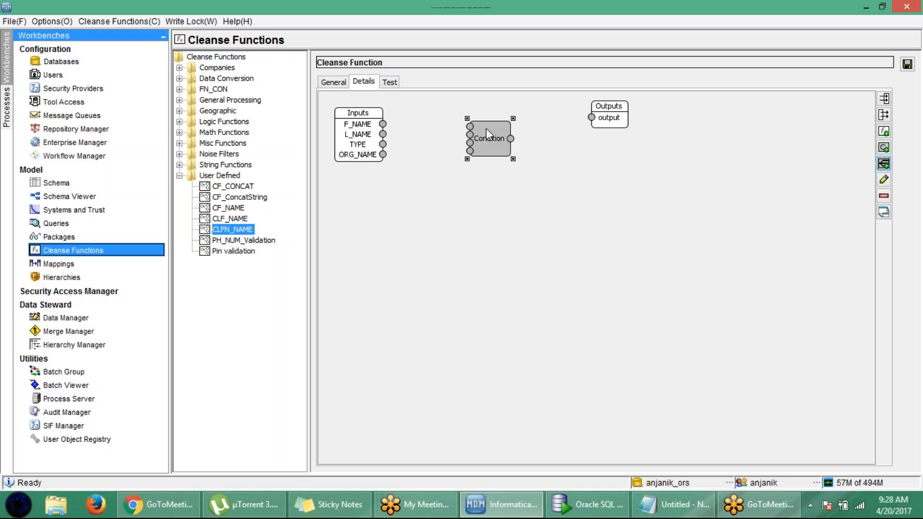
pyautogui.rightClick(486, 128)
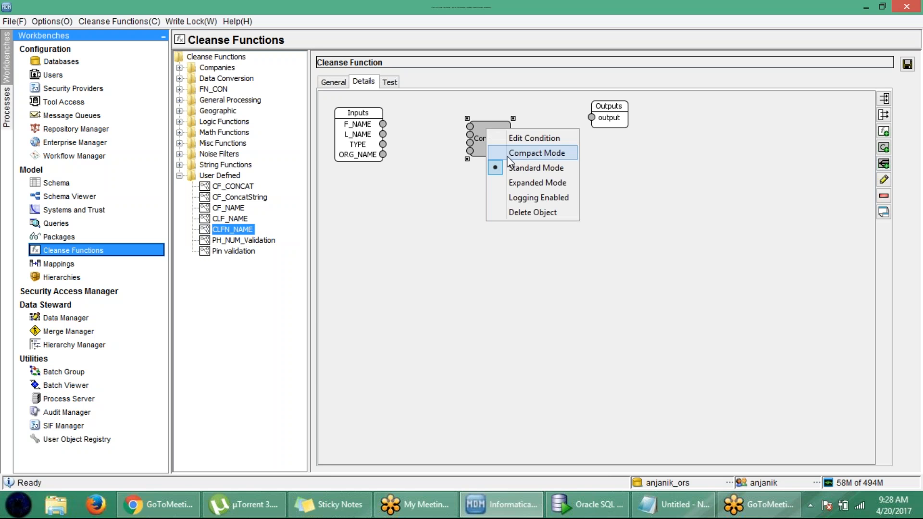
pyautogui.click(529, 181)
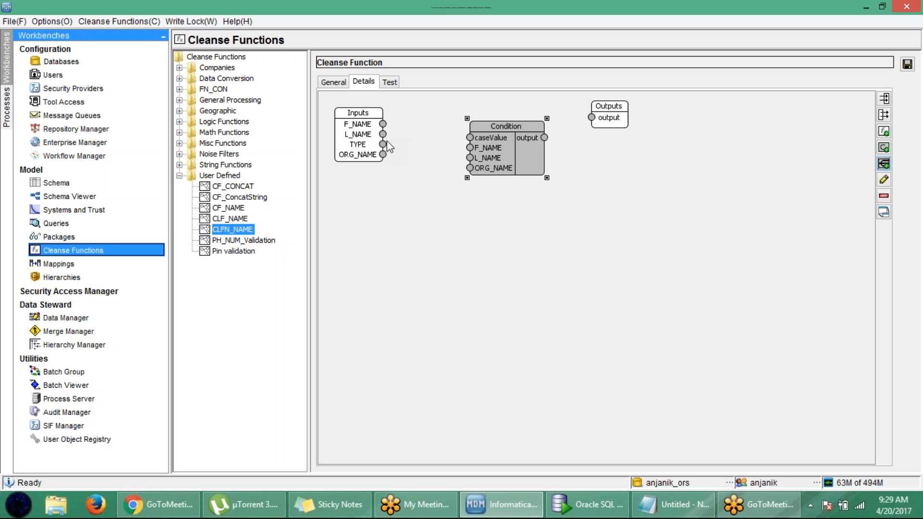
# - Connect TYPE to caseValue, the three name inputs to their matching Condition inputs and the Condition result to output, then save the function
pyautogui.moveTo(385, 144); pyautogui.dragTo(415, 146)
pyautogui.moveTo(475, 110); pyautogui.dragTo(472, 134)
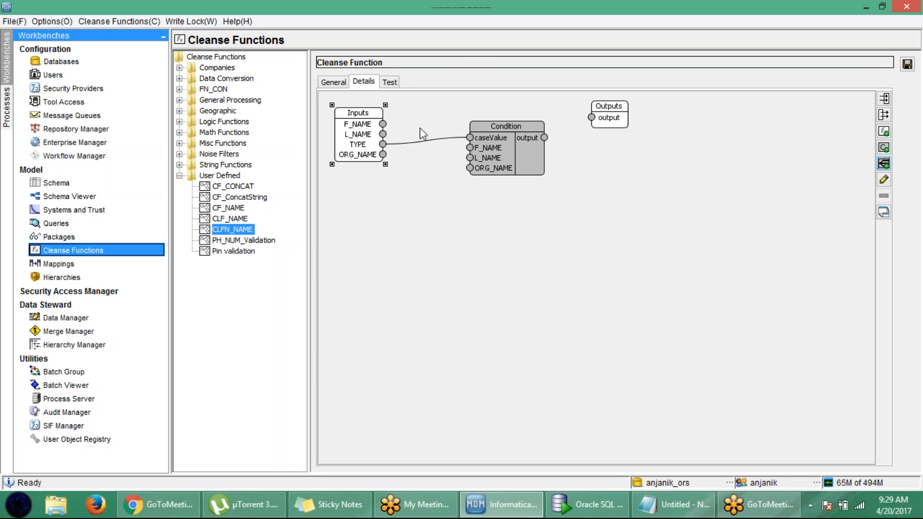
pyautogui.moveTo(383, 124); pyautogui.dragTo(470, 148)
pyautogui.moveTo(383, 134); pyautogui.dragTo(470, 157)
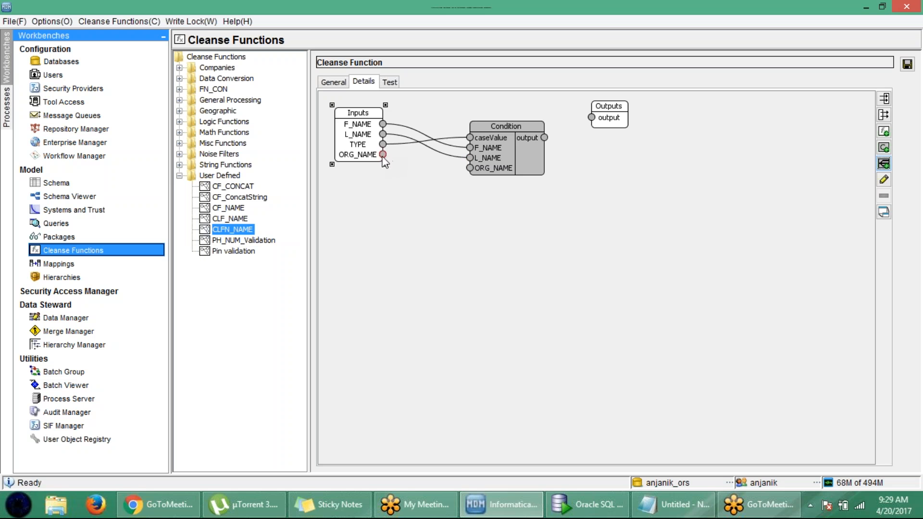
pyautogui.moveTo(383, 155); pyautogui.dragTo(470, 168)
pyautogui.moveTo(545, 138); pyautogui.dragTo(592, 118)
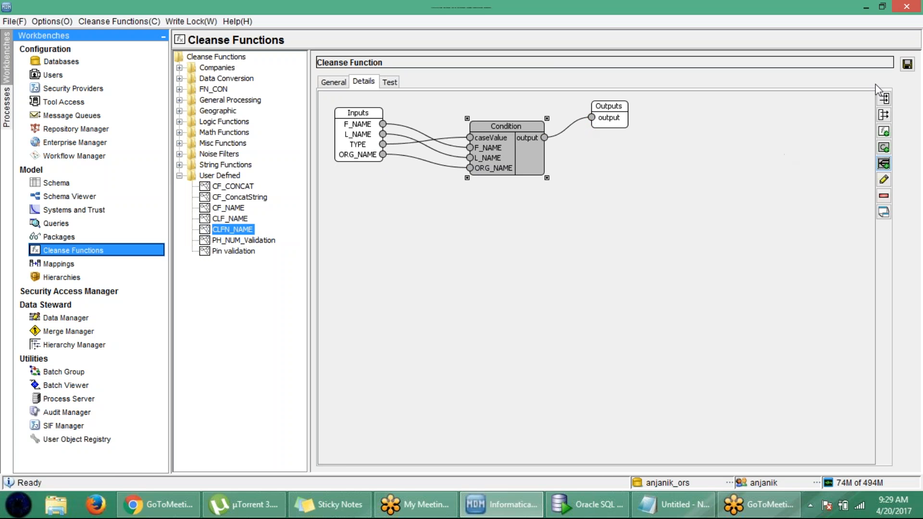
pyautogui.click(908, 64)
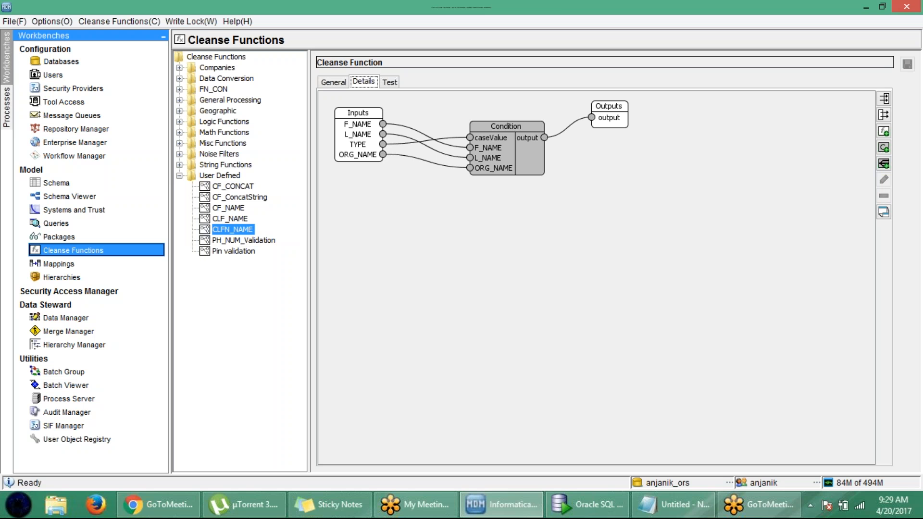
# - In the function's test inputs, enter A for F_NAME, B for L_NAME and C for ORG_NAME
pyautogui.click(389, 83)
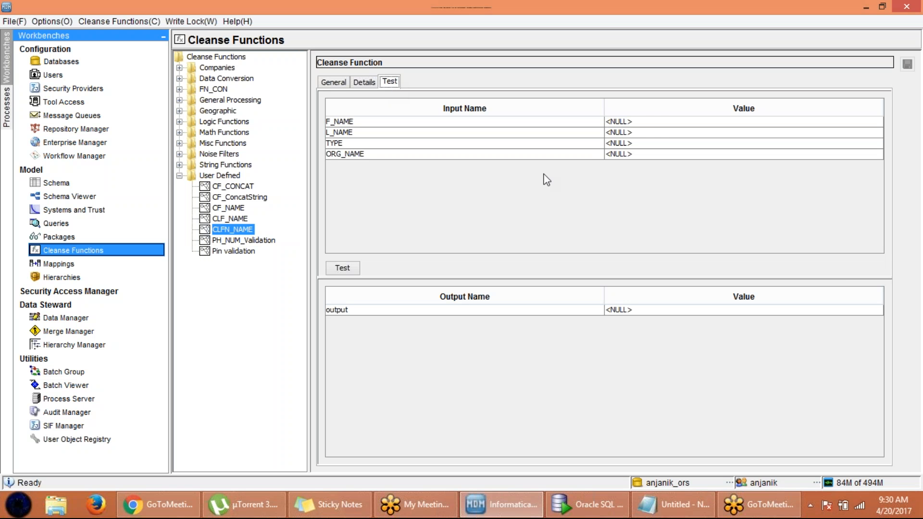
pyautogui.click(645, 123)
pyautogui.write('A')
pyautogui.click(644, 134)
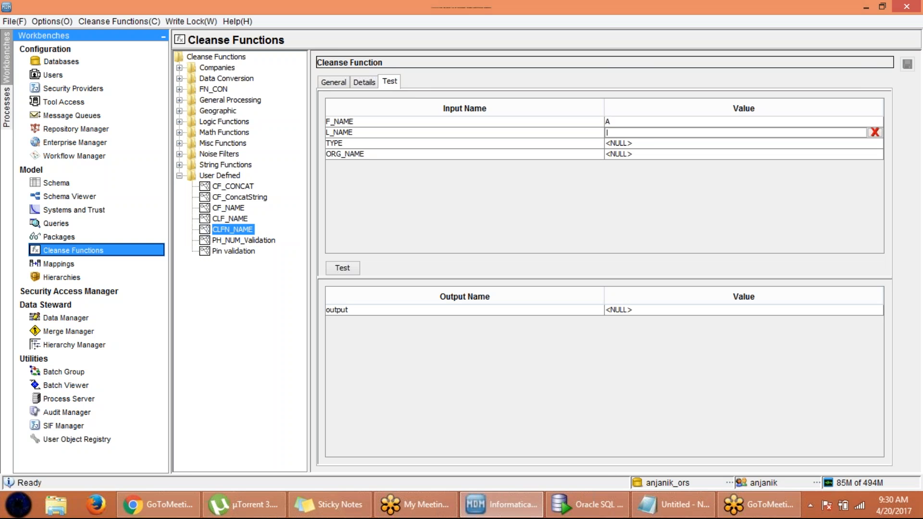
pyautogui.write('B')
pyautogui.click(638, 143)
pyautogui.write('C')
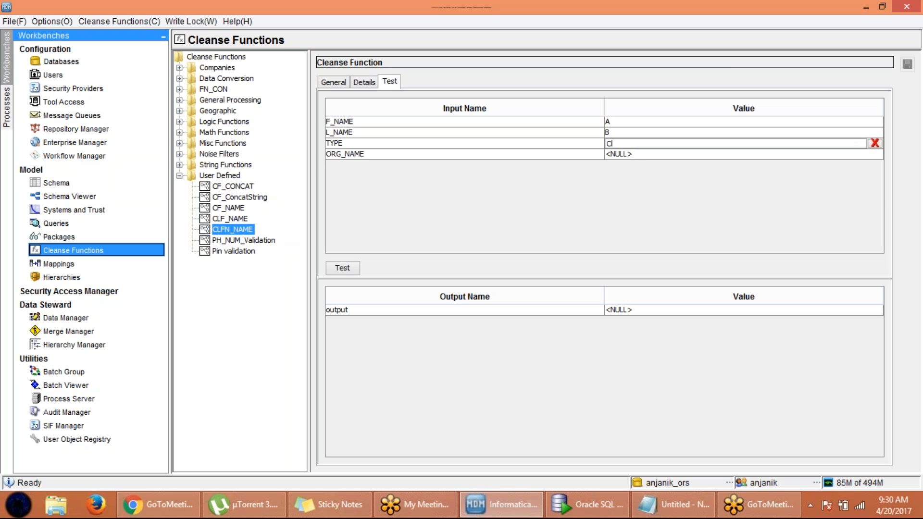
pyautogui.press('BackSpace')
pyautogui.click(636, 154)
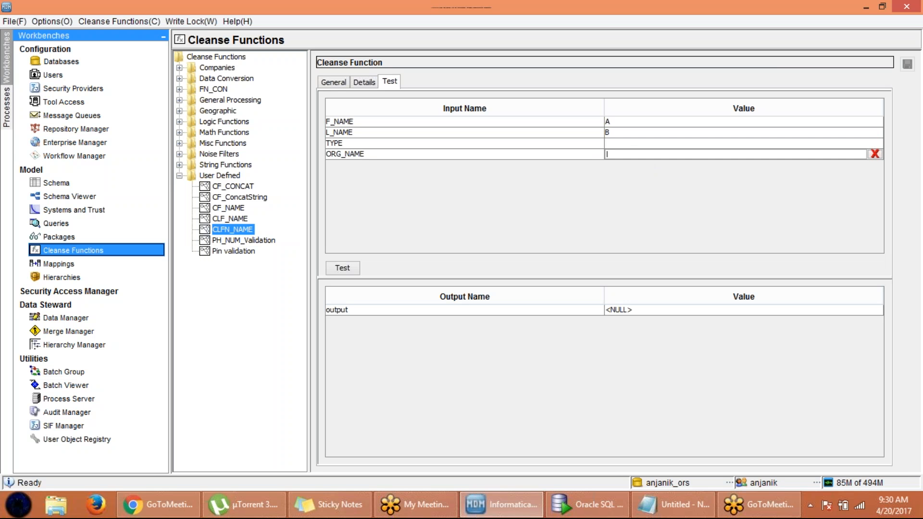
pyautogui.write('C')
# - Set the test value of TYPE to HCP and run the test
pyautogui.click(627, 138)
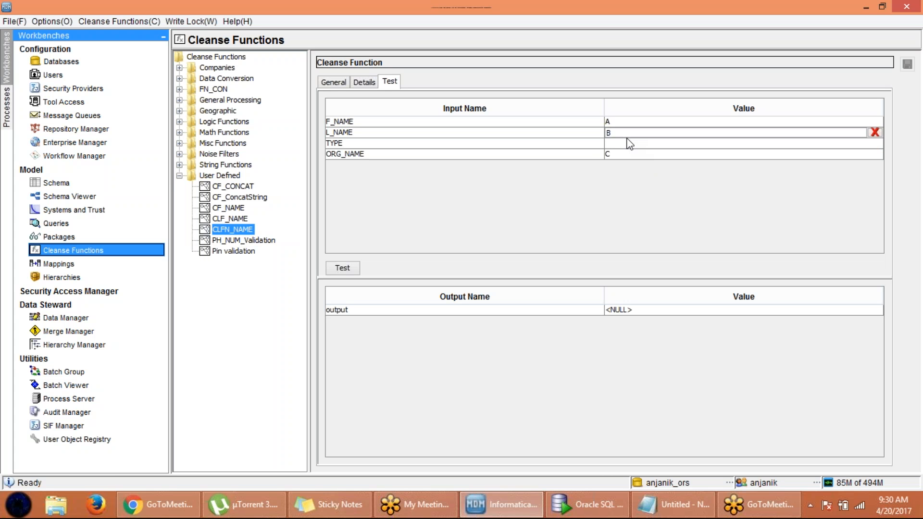
pyautogui.click(630, 143)
pyautogui.write('HCP')
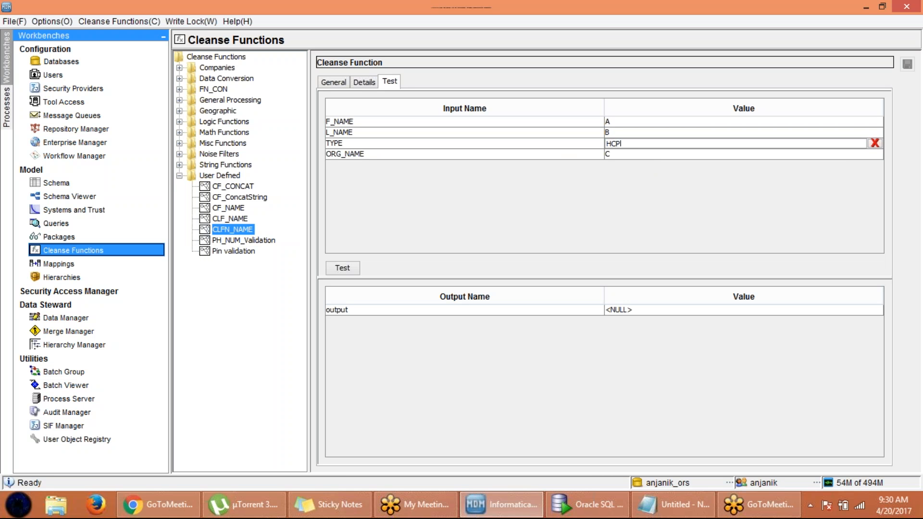
pyautogui.click(561, 145)
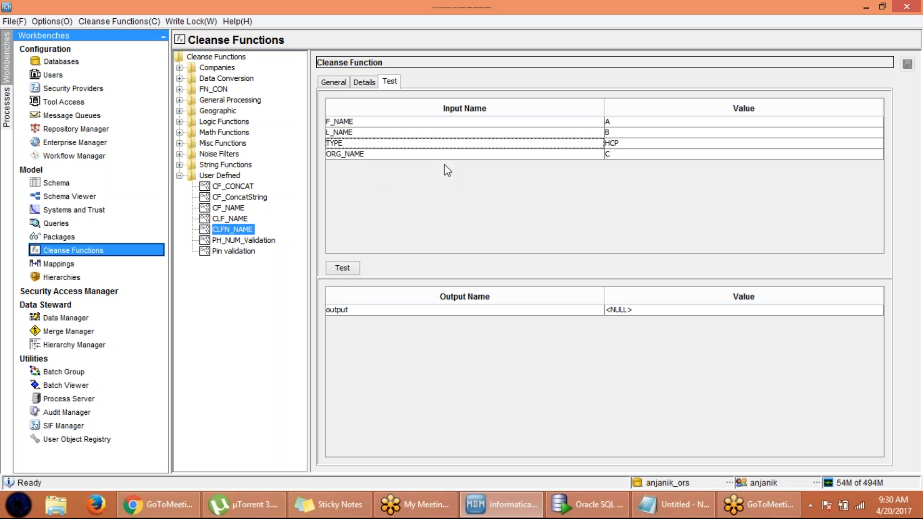
pyautogui.click(341, 270)
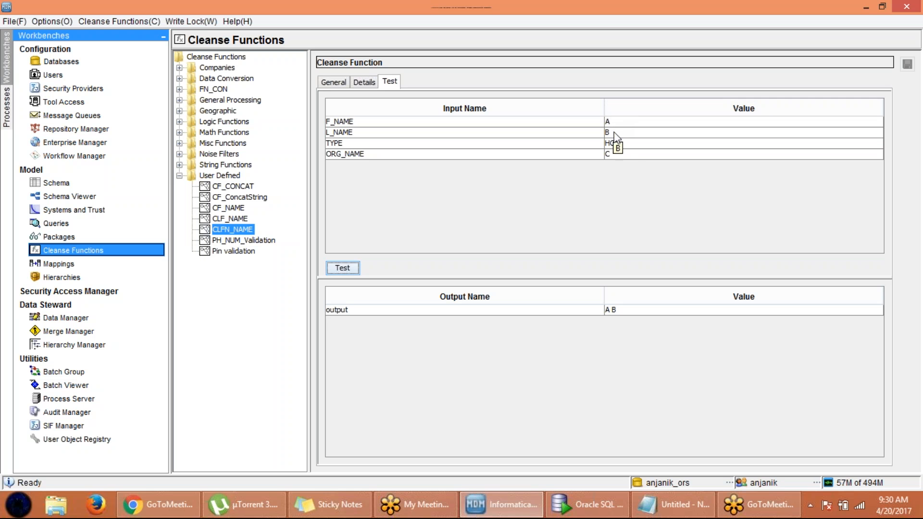
# - Change the test value of TYPE to HCA and run the test again
pyautogui.doubleClick(621, 144)
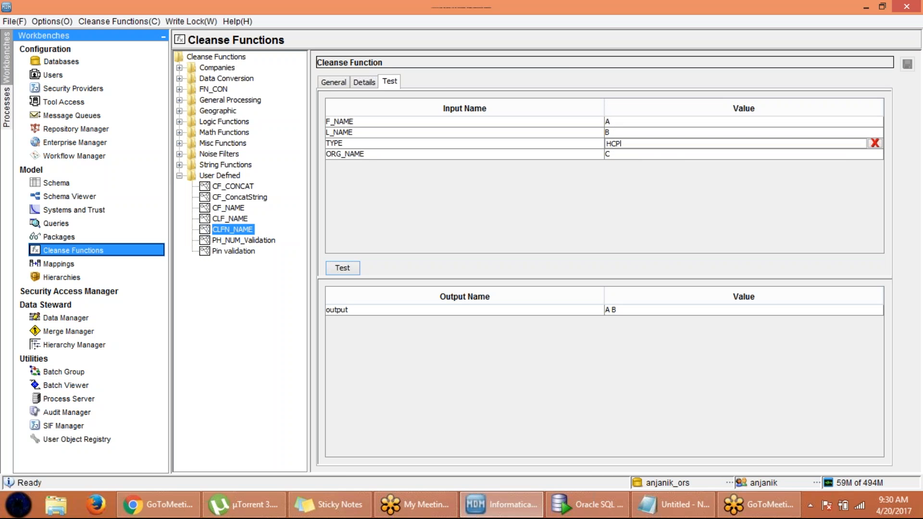
pyautogui.press('BackSpace')
pyautogui.write('A')
pyautogui.click(341, 270)
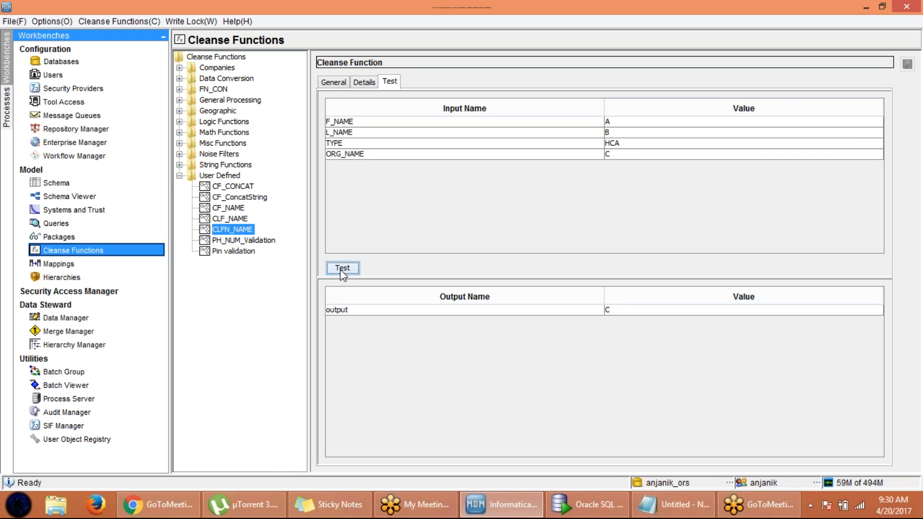
pyautogui.click(607, 310)
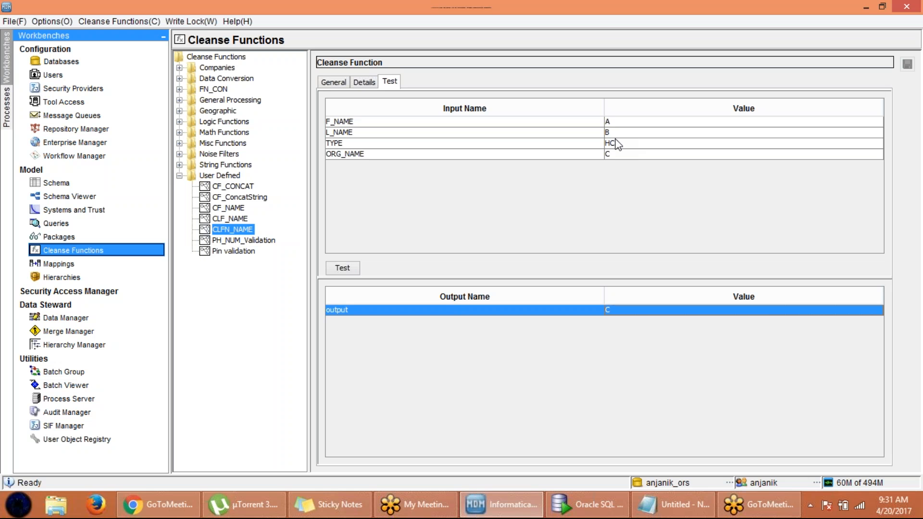
# - Clear the test value of TYPE and run the test to check the default case
pyautogui.write('A')
pyautogui.doubleClick(632, 143)
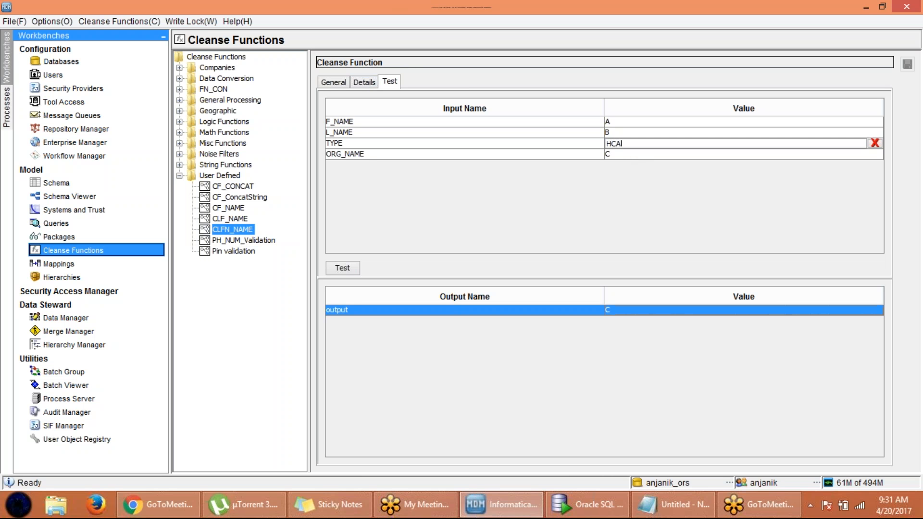
pyautogui.press('BackSpace')
pyautogui.press('BackSpace')
pyautogui.press('BackSpace')
pyautogui.doubleClick(630, 157)
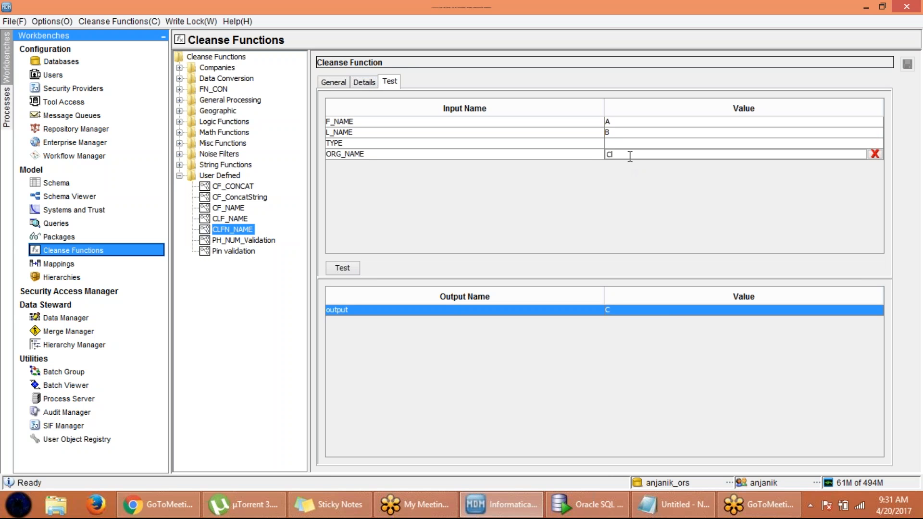
pyautogui.click(348, 265)
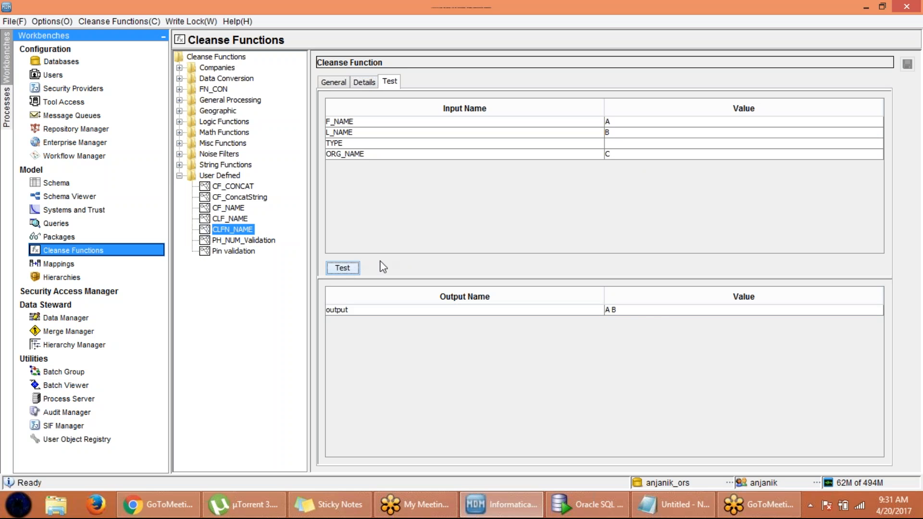
pyautogui.click(614, 311)
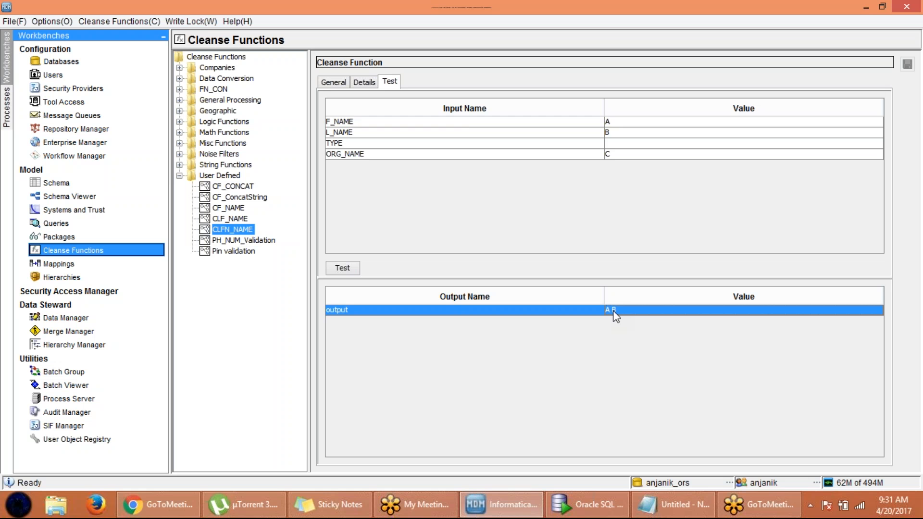
# - Open the Condition component in the function's graph and review the wiring of its HCA and HCP cases
pyautogui.click(361, 80)
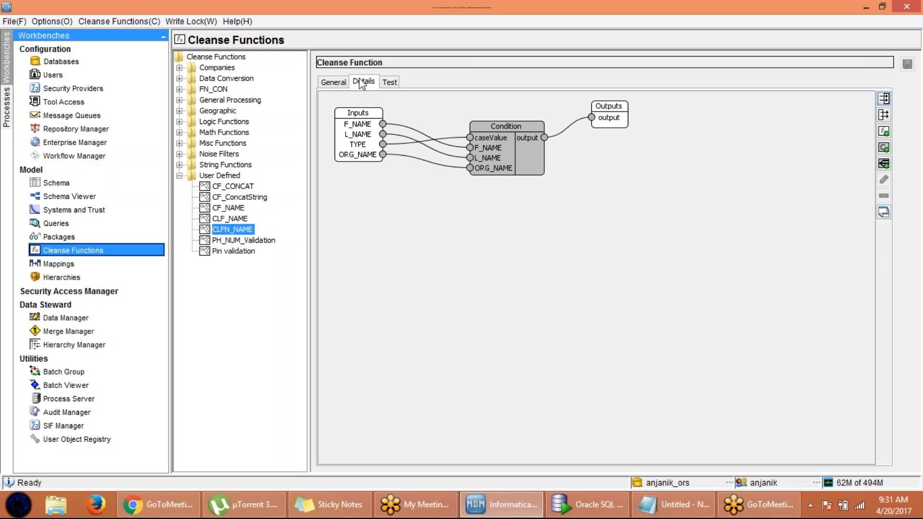
pyautogui.doubleClick(487, 154)
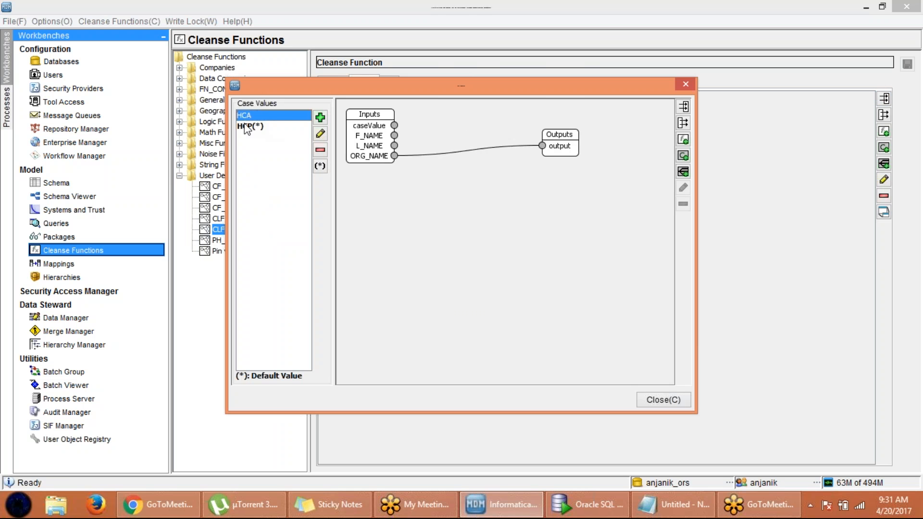
pyautogui.click(246, 127)
pyautogui.click(244, 119)
pyautogui.click(258, 127)
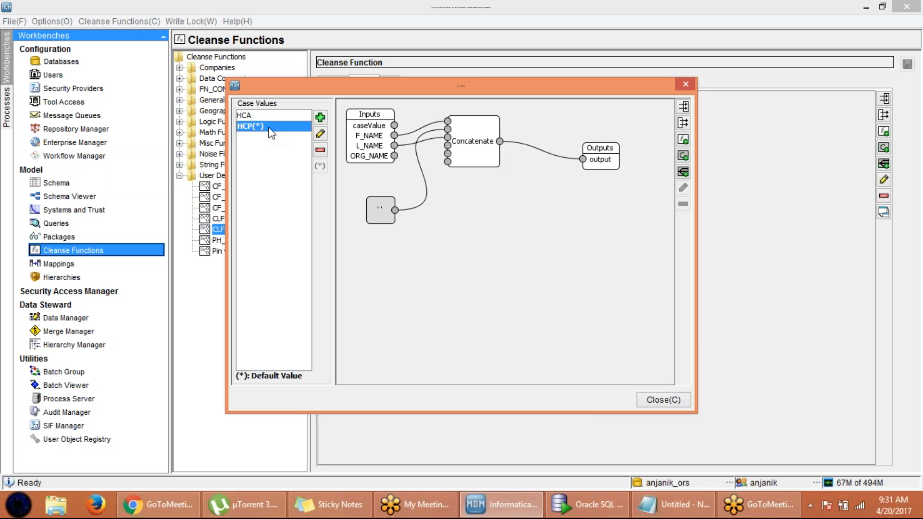
# - Make HCA the default case value of the CLFN_NAME function's condition and save the function
pyautogui.click(259, 115)
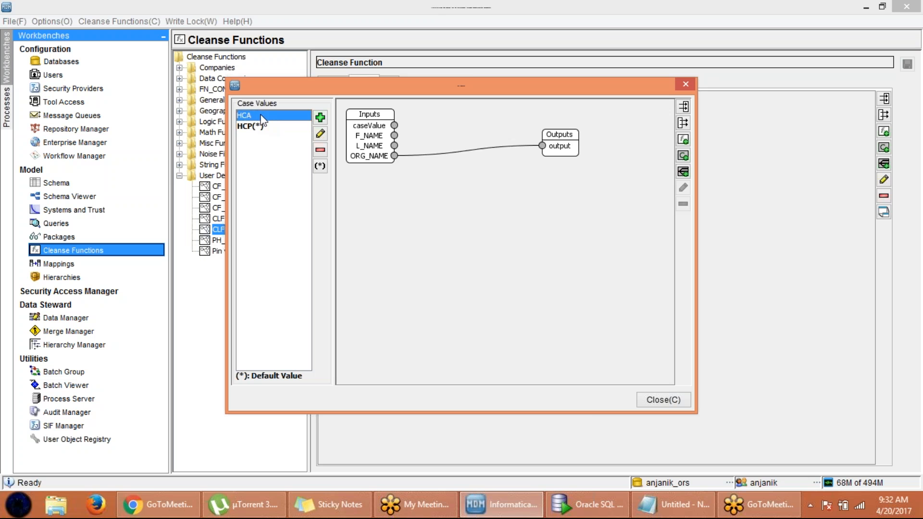
pyautogui.click(320, 167)
pyautogui.click(669, 401)
pyautogui.click(908, 64)
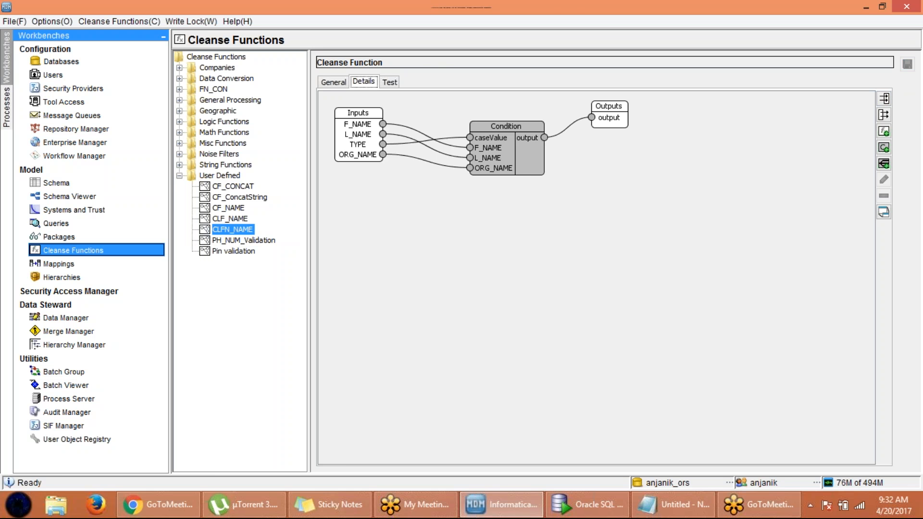
# - Test the CLFN_NAME function with F_NAME A, L_NAME B, ORG_NAME C and a blank TYPE, and check the output
pyautogui.click(389, 82)
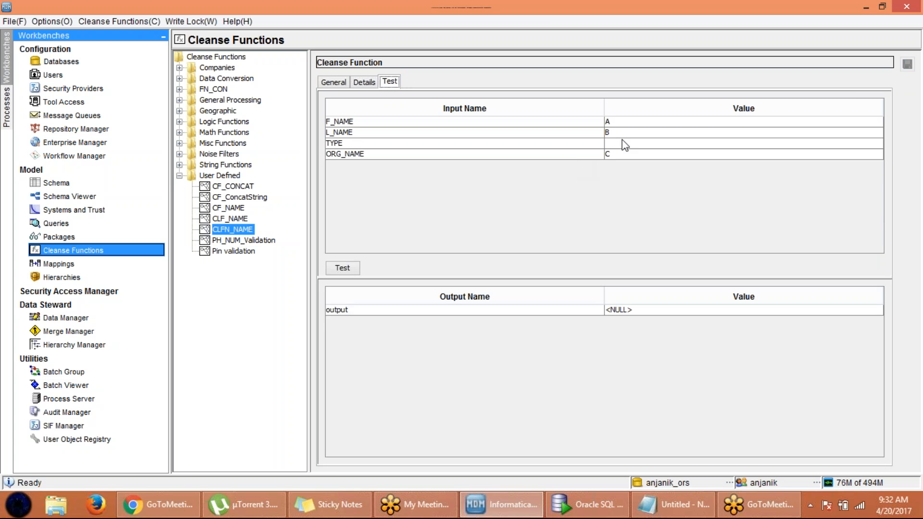
pyautogui.click(336, 271)
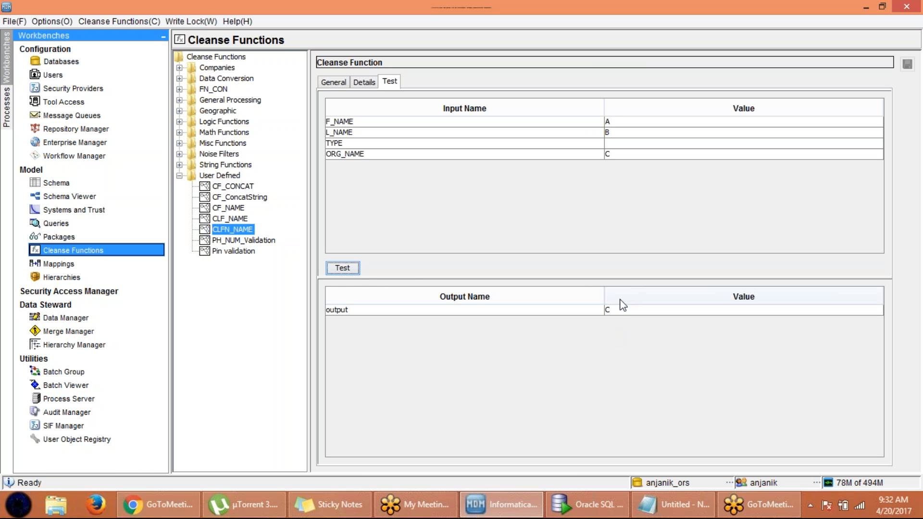
pyautogui.click(621, 313)
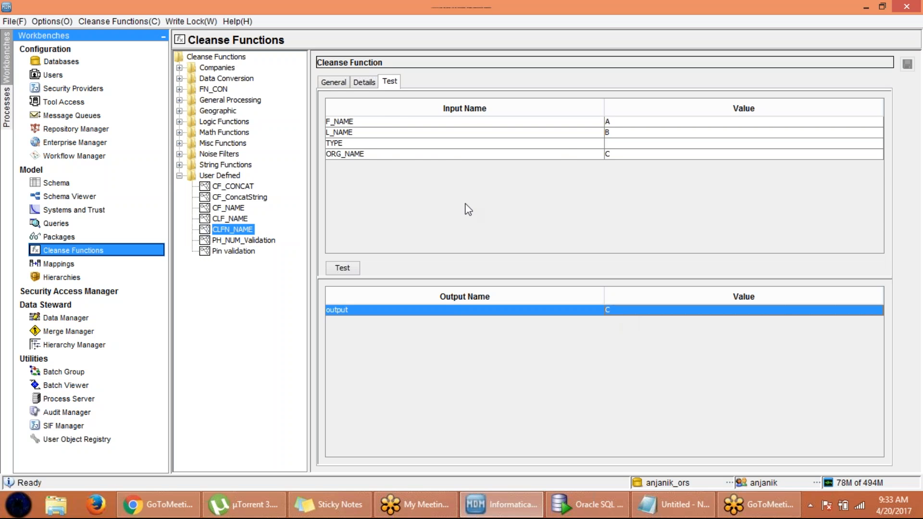
# - Reopen the Condition component of CLFN_NAME and compare the flows of the HCA and HCP case values
pyautogui.click(371, 85)
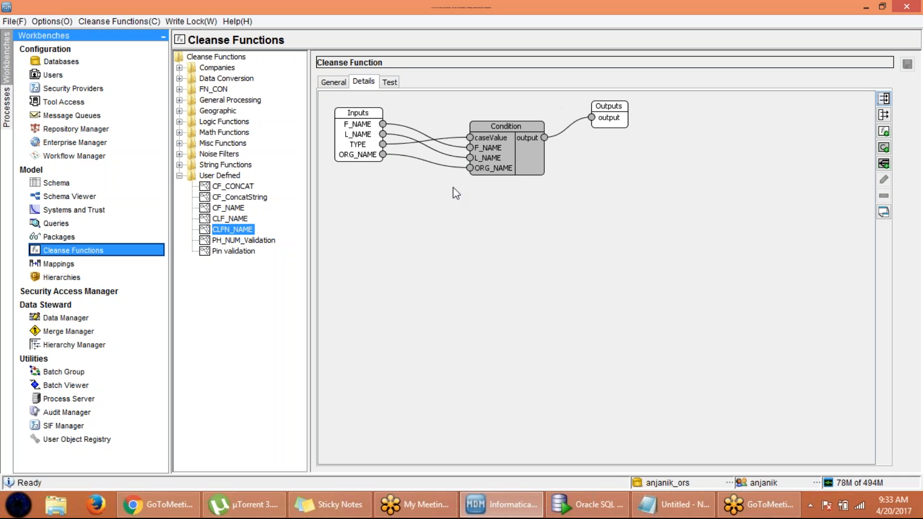
pyautogui.doubleClick(492, 150)
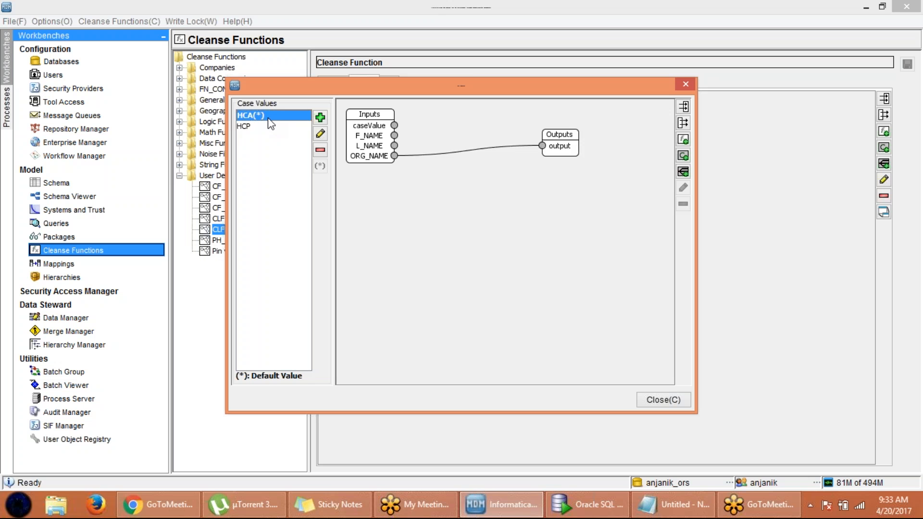
pyautogui.click(269, 127)
pyautogui.click(268, 115)
pyautogui.click(263, 126)
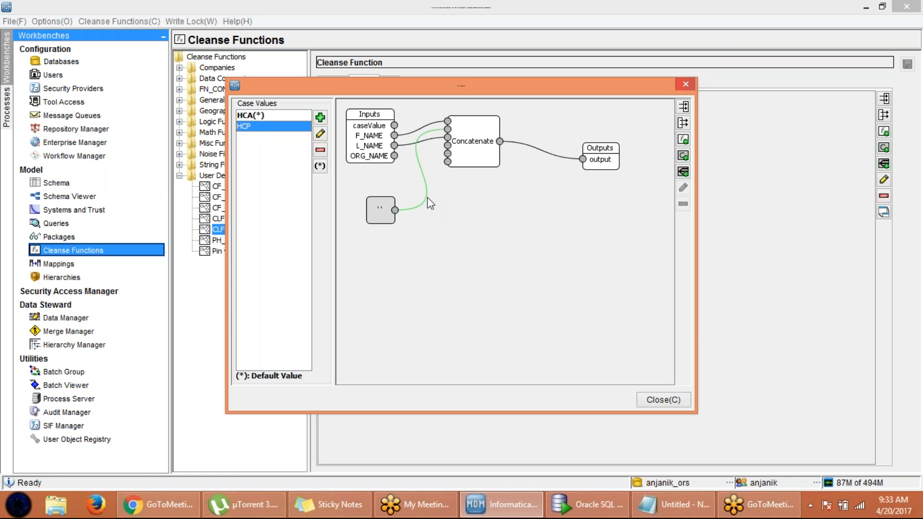
# - Add a case value ABC to the condition, make it the default, and save the function
pyautogui.click(318, 118)
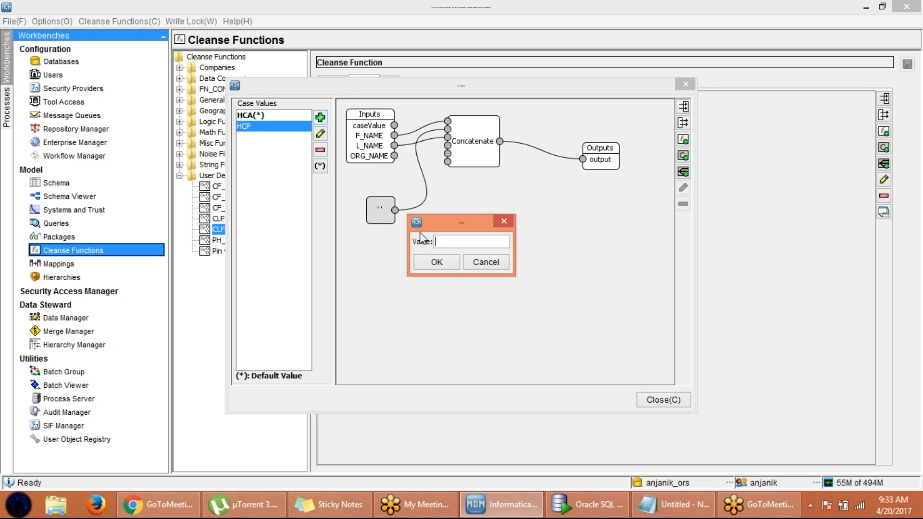
pyautogui.write('ABC')
pyautogui.click(439, 262)
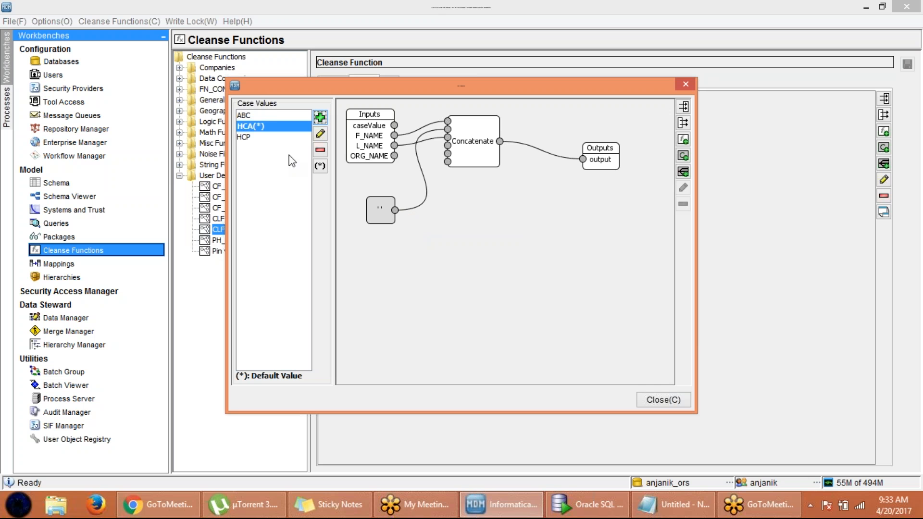
pyautogui.click(275, 118)
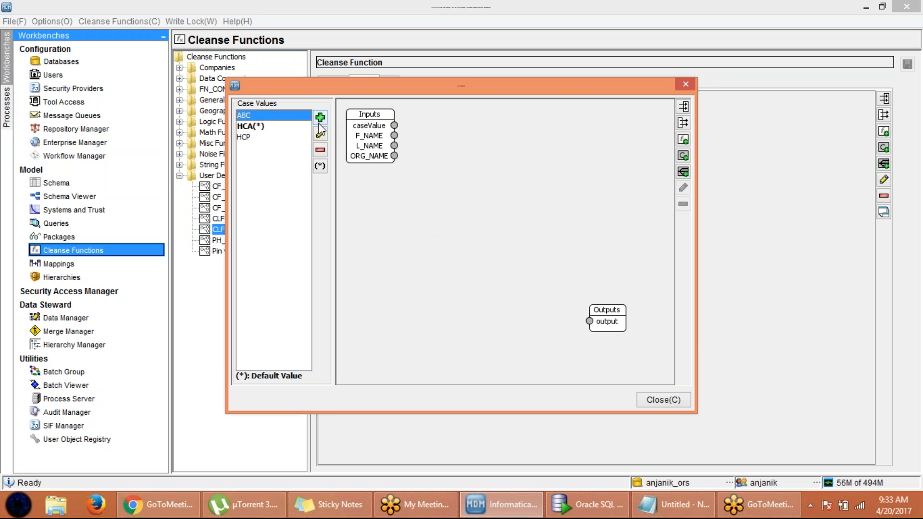
pyautogui.click(320, 166)
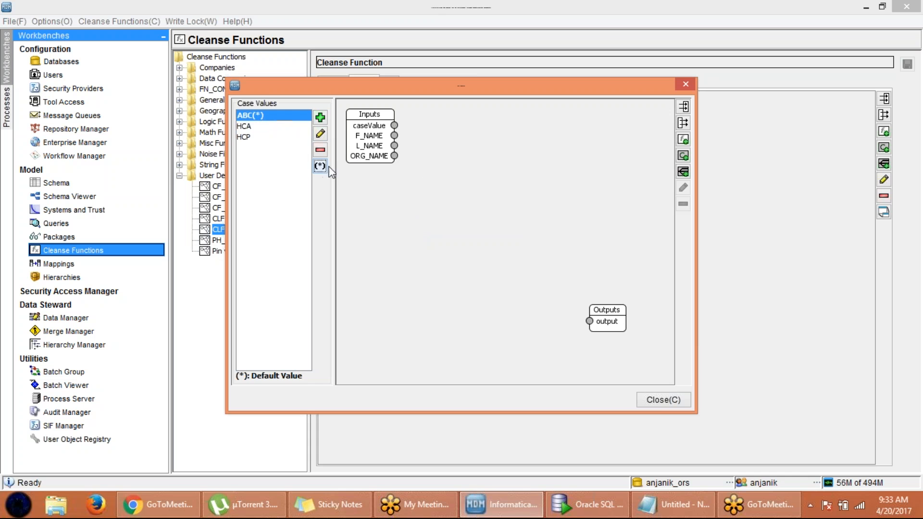
pyautogui.click(655, 402)
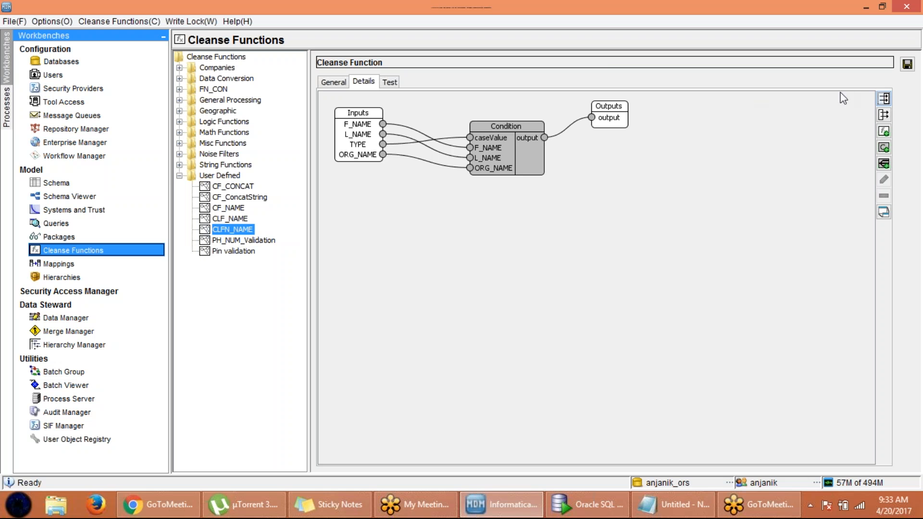
pyautogui.click(907, 64)
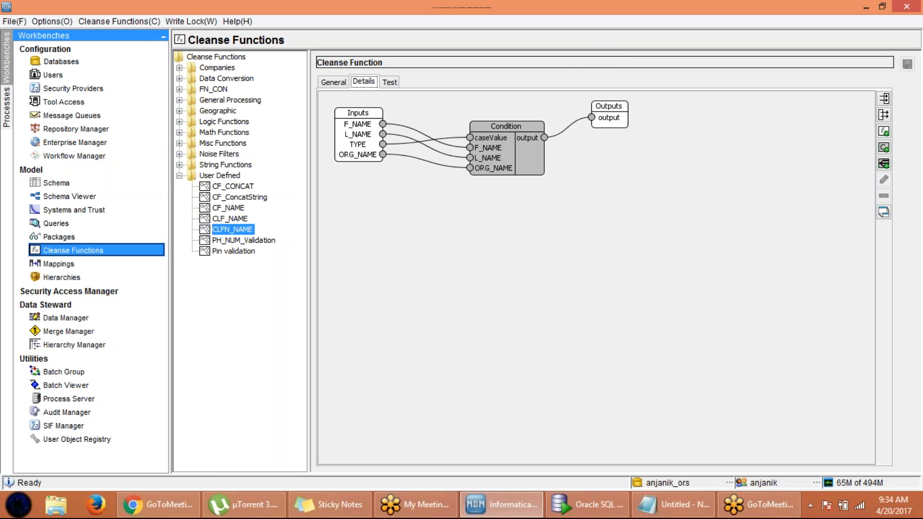
# - Run the CLFN_NAME test again with a blank TYPE to check the output of the ABC default
pyautogui.click(391, 82)
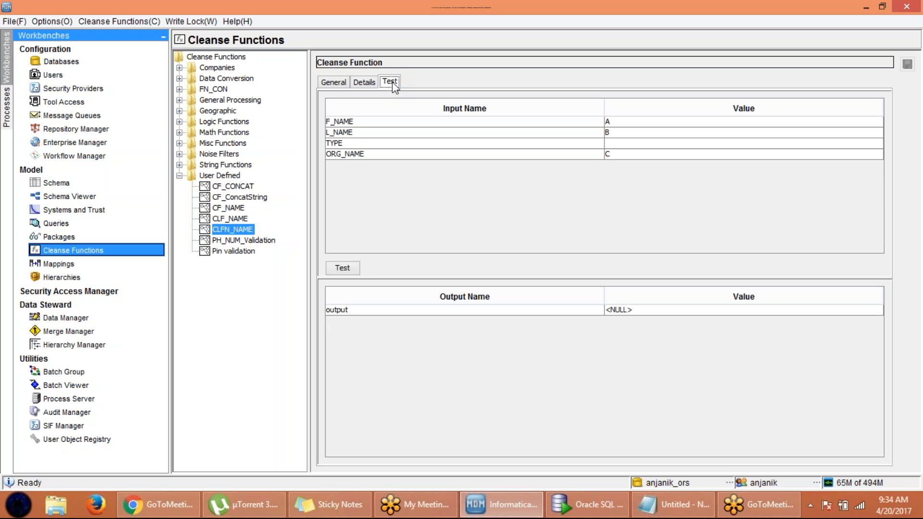
pyautogui.click(350, 269)
pyautogui.click(352, 270)
# - Delete the ABC case value from the Condition component and save the function
pyautogui.click(362, 83)
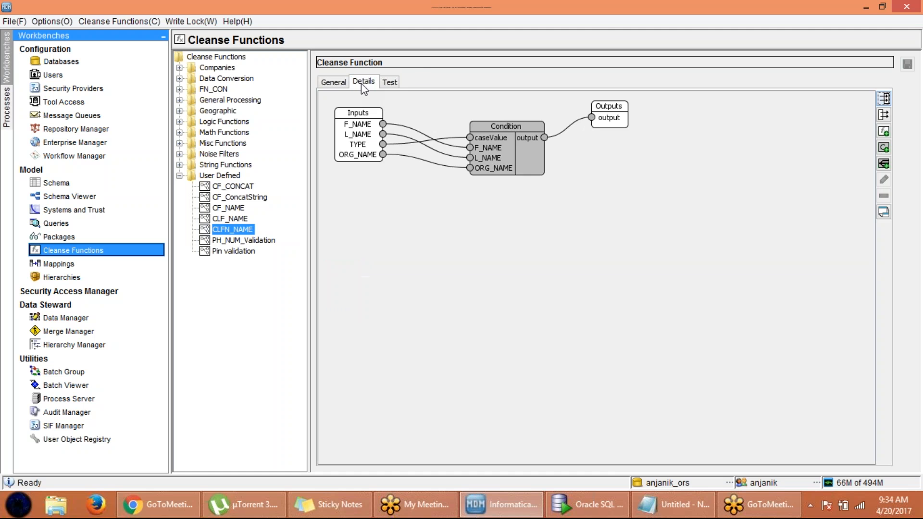
pyautogui.click(491, 153)
pyautogui.doubleClick(490, 153)
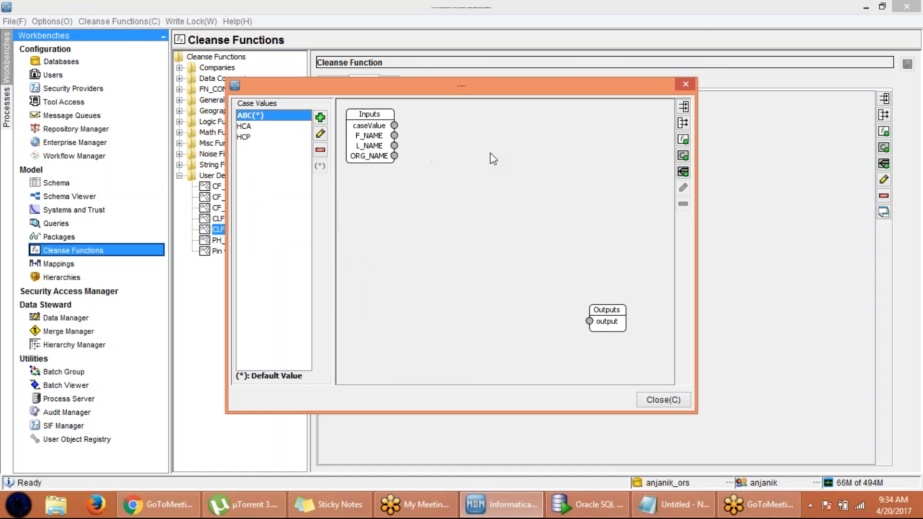
pyautogui.click(321, 150)
pyautogui.click(464, 272)
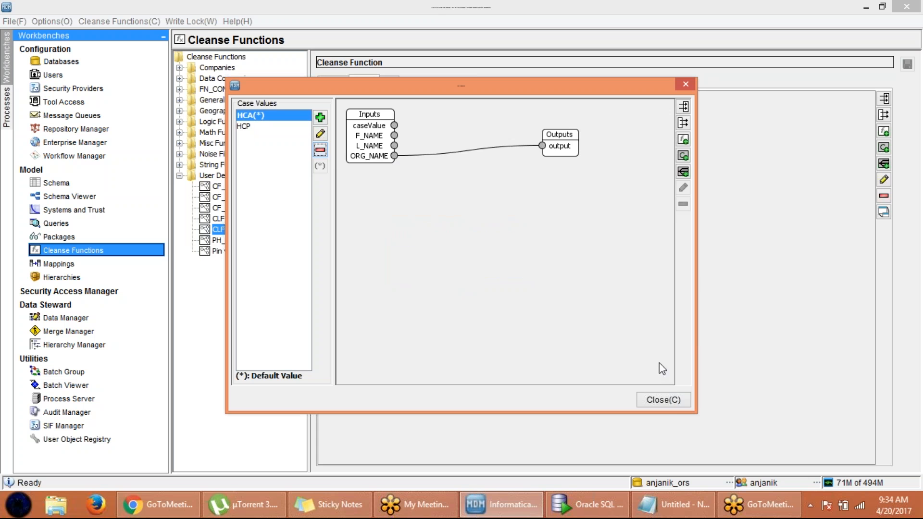
pyautogui.click(668, 401)
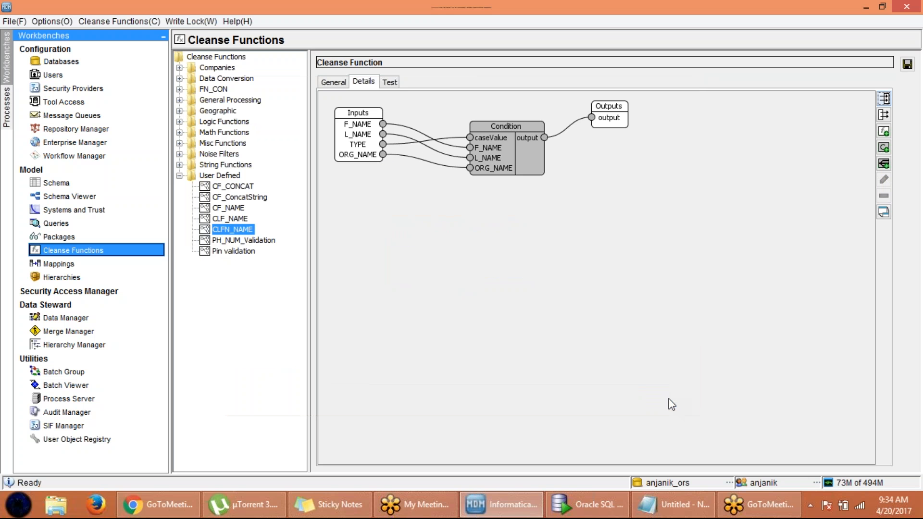
pyautogui.click(908, 64)
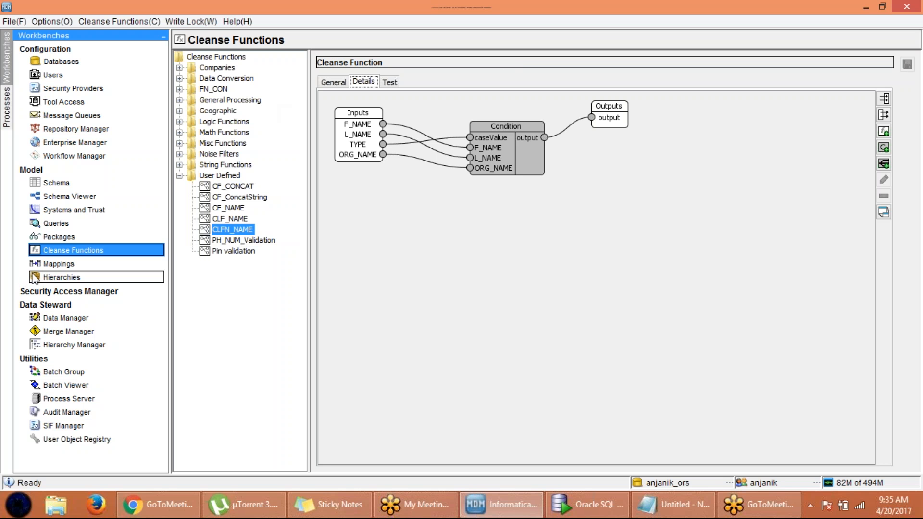
# - Add the user-defined cleanse function CLFN_NAME to the diagram of the mp_customer11_s1 mapping
pyautogui.click(50, 264)
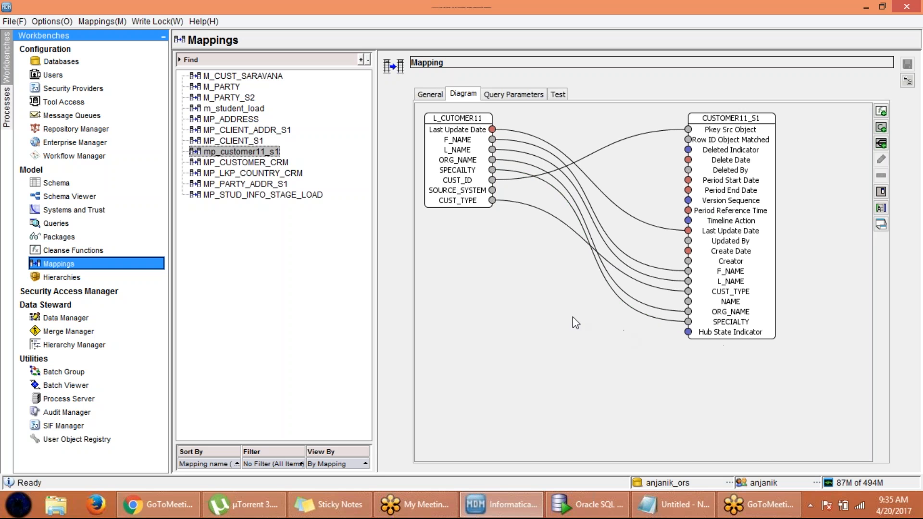
pyautogui.rightClick(492, 255)
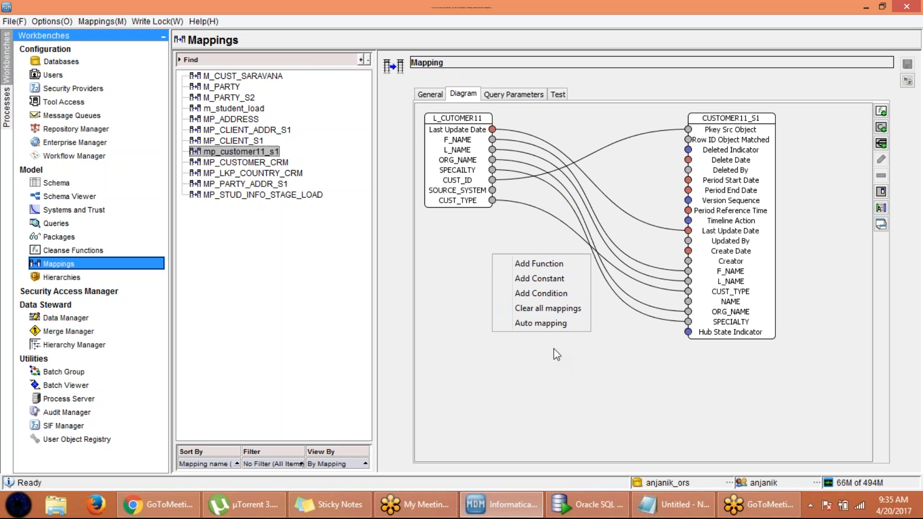
pyautogui.click(554, 264)
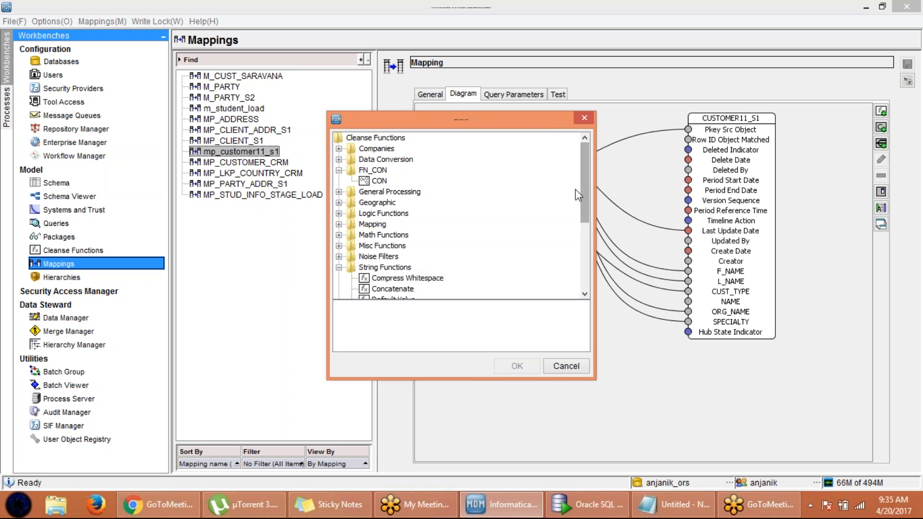
pyautogui.moveTo(584, 190); pyautogui.dragTo(589, 290)
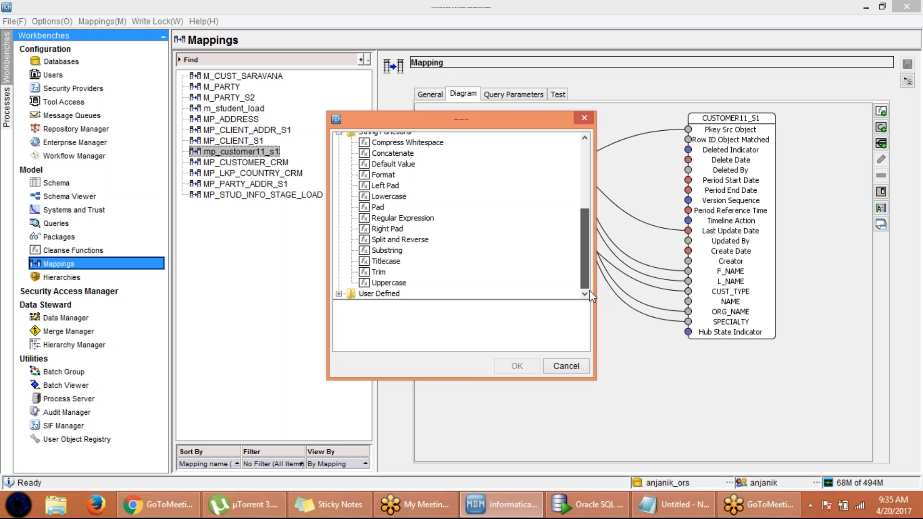
pyautogui.click(339, 293)
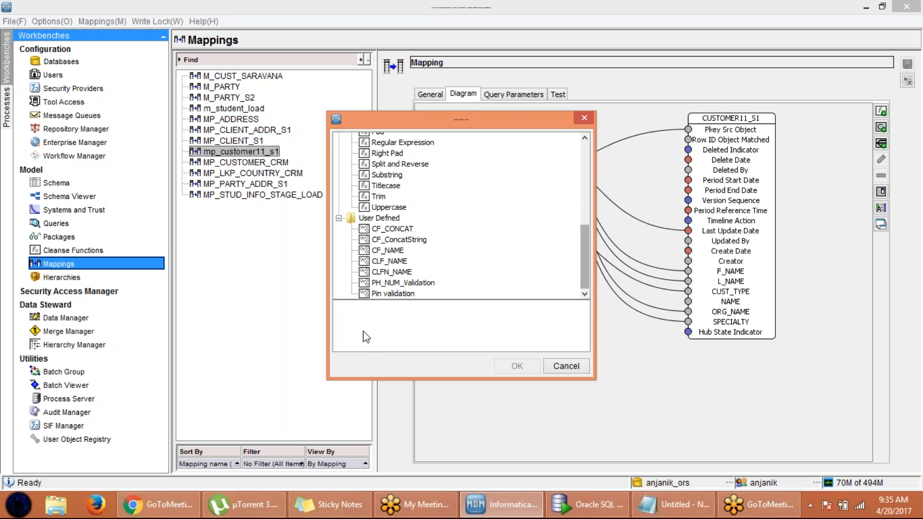
pyautogui.click(399, 273)
pyautogui.click(517, 366)
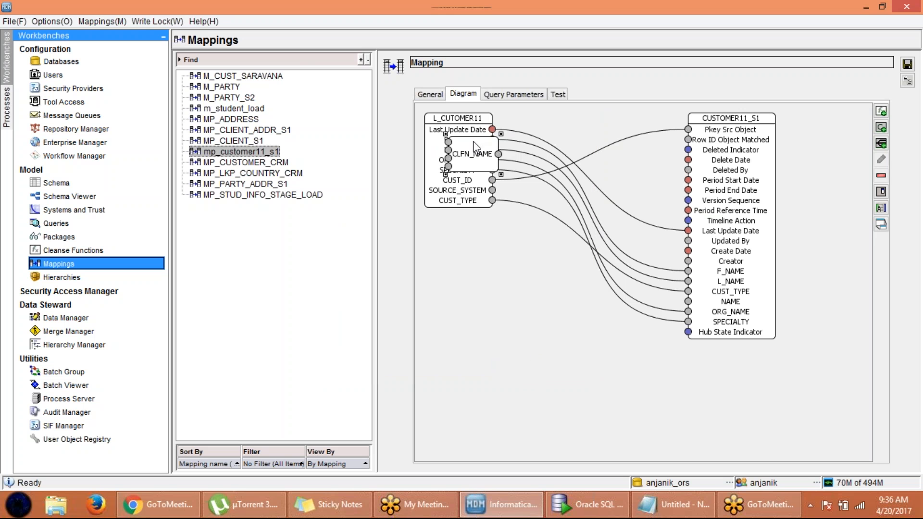
# - Show the CLFN_NAME block in Expanded Mode and place it in the free area between the source and target tables
pyautogui.moveTo(474, 147); pyautogui.dragTo(514, 297)
pyautogui.rightClick(515, 298)
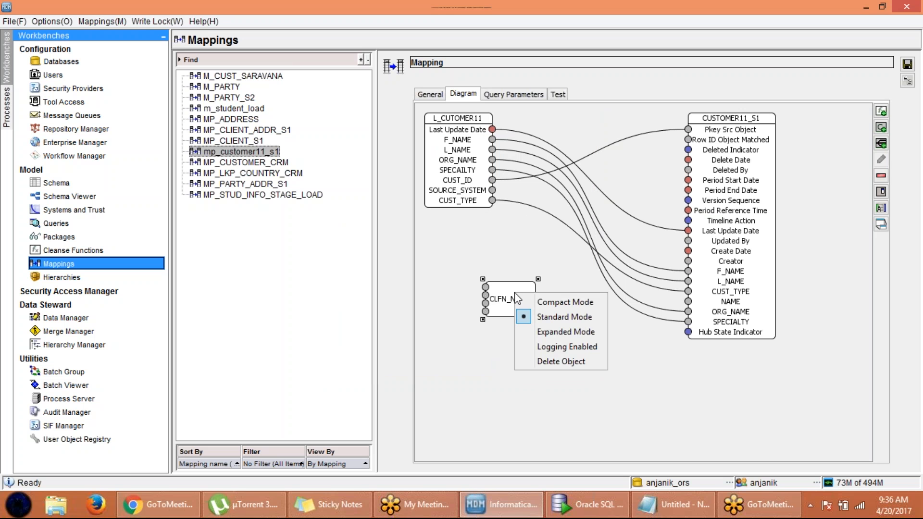
pyautogui.rightClick(505, 294)
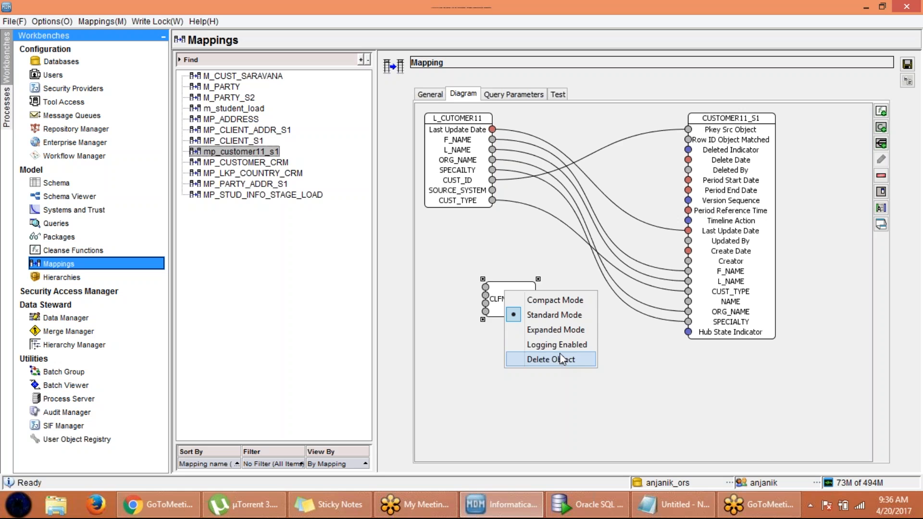
pyautogui.click(560, 332)
pyautogui.moveTo(514, 288); pyautogui.dragTo(566, 288)
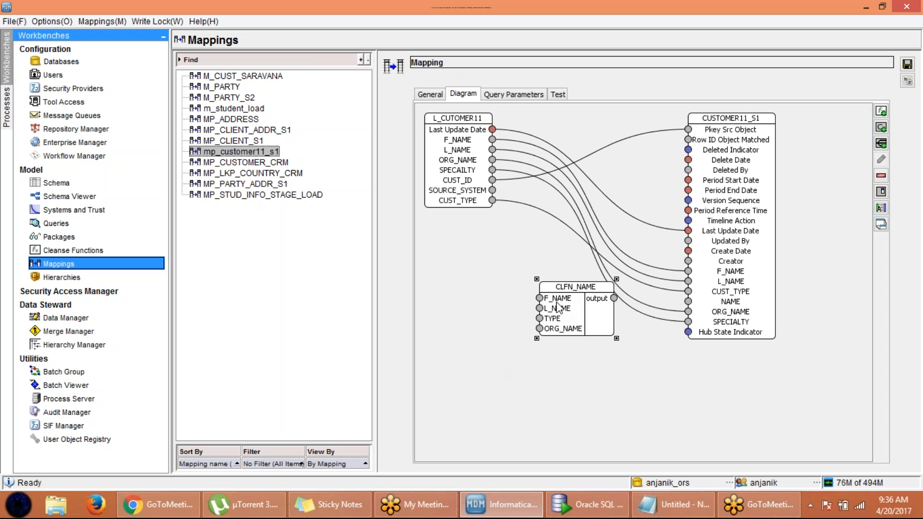
# - Connect the source columns F_NAME, L_NAME, CUST_TYPE and ORG_NAME to CLFN_NAME's F_NAME, L_NAME, TYPE and ORG_NAME inputs
pyautogui.click(526, 134)
pyautogui.moveTo(493, 139); pyautogui.dragTo(538, 302)
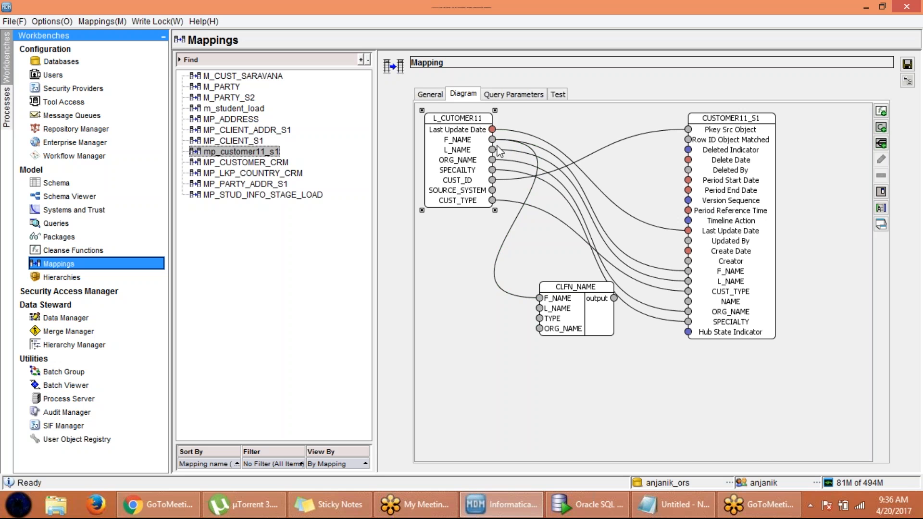
pyautogui.moveTo(493, 150); pyautogui.dragTo(540, 308)
pyautogui.click(528, 227)
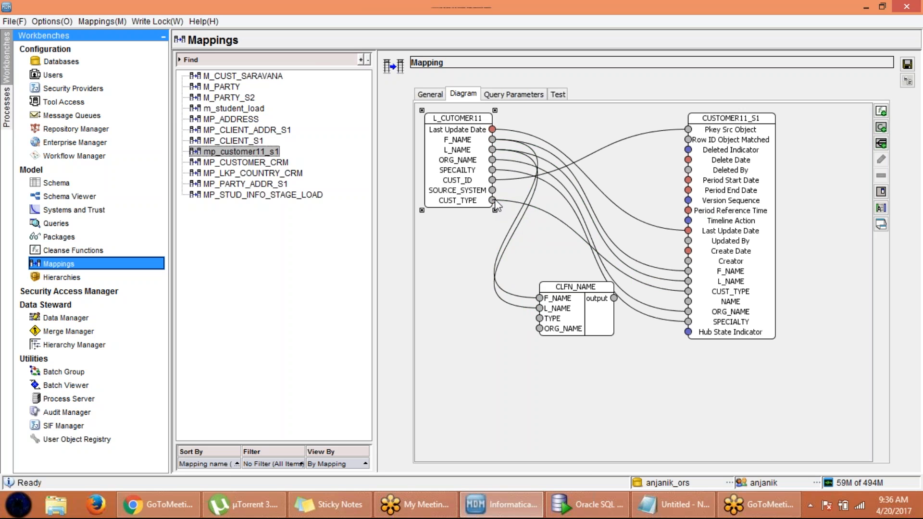
pyautogui.moveTo(494, 200); pyautogui.dragTo(540, 319)
pyautogui.click(547, 212)
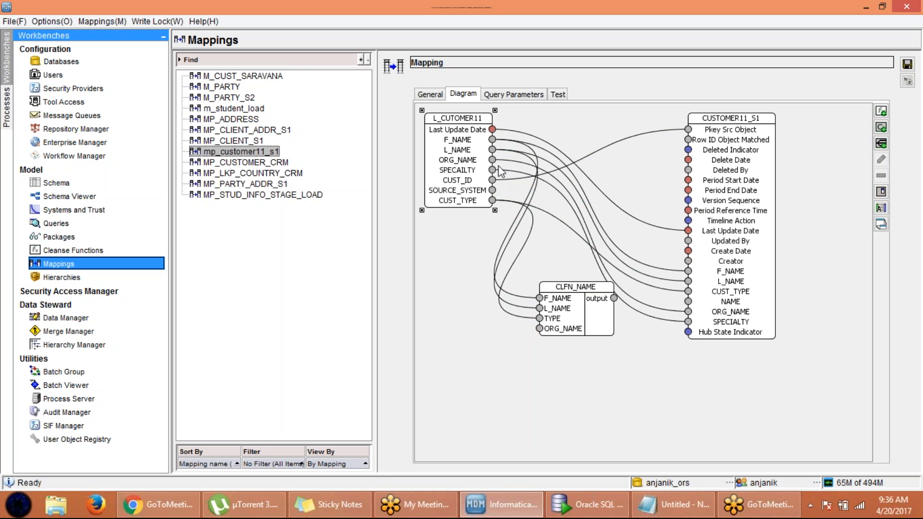
pyautogui.moveTo(494, 159); pyautogui.dragTo(539, 328)
# - Connect the output of CLFN_NAME to the target column NAME and save the mapping
pyautogui.moveTo(614, 299); pyautogui.dragTo(691, 305)
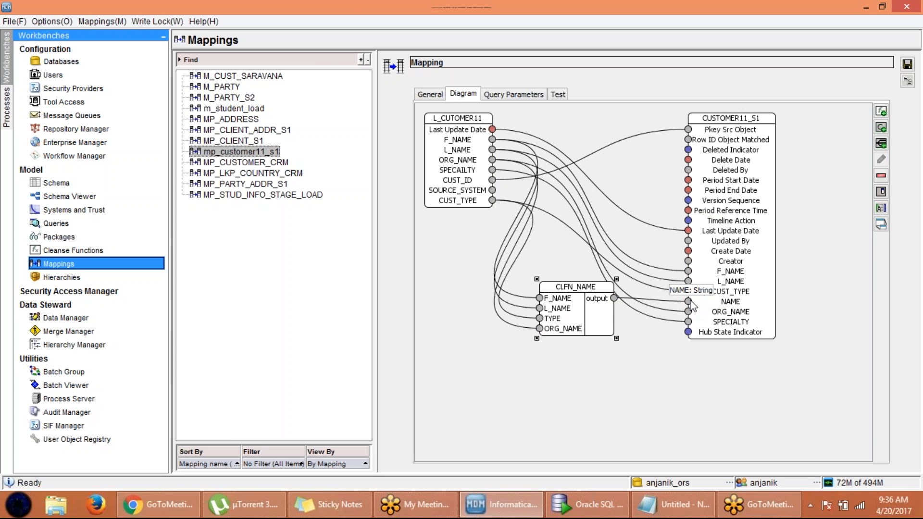
pyautogui.click(909, 64)
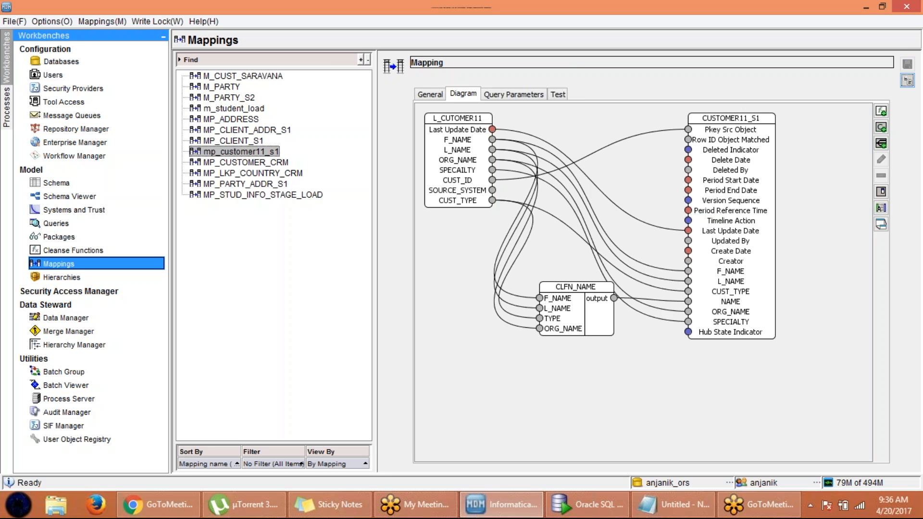
# - Enter test values for the mapping: A for F_NAME, B for L_NAME, C for ORG_NAME and HCP for CUST_TYPE
pyautogui.click(559, 94)
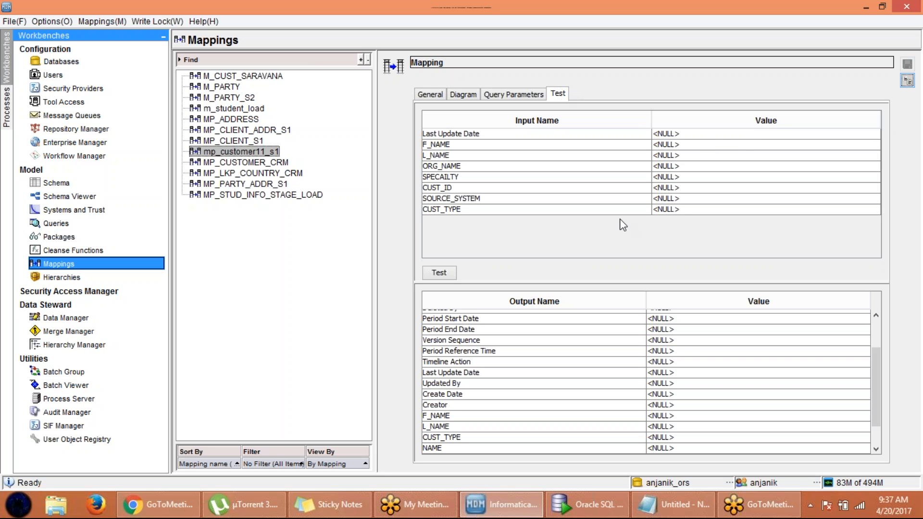
pyautogui.click(716, 145)
pyautogui.write('Al')
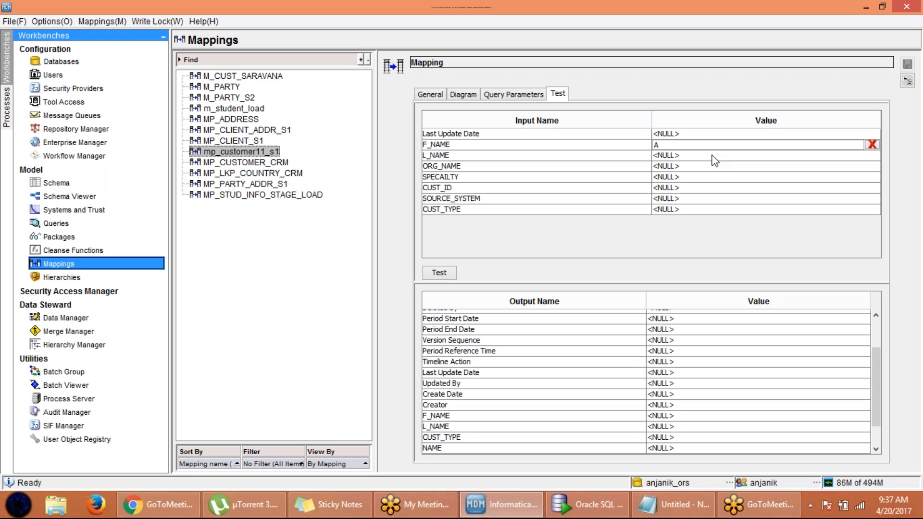
pyautogui.click(714, 157)
pyautogui.write('B')
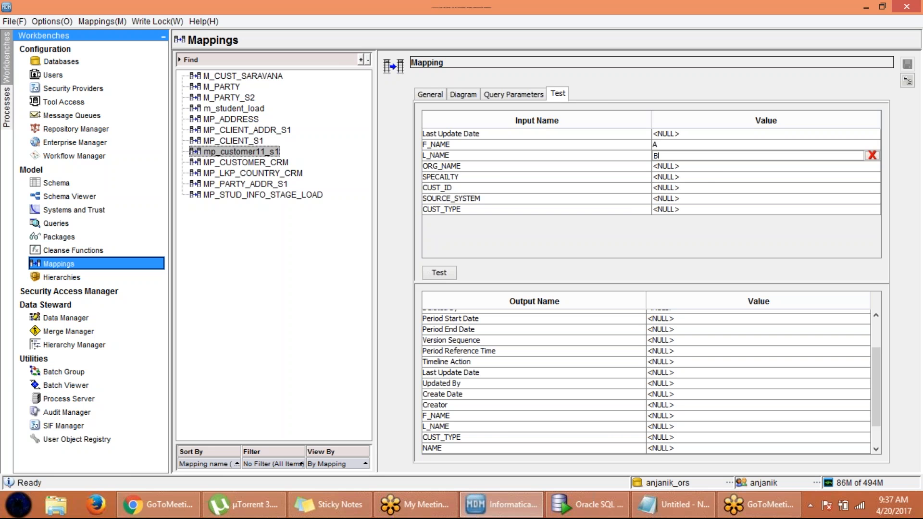
pyautogui.click(703, 166)
pyautogui.write('C')
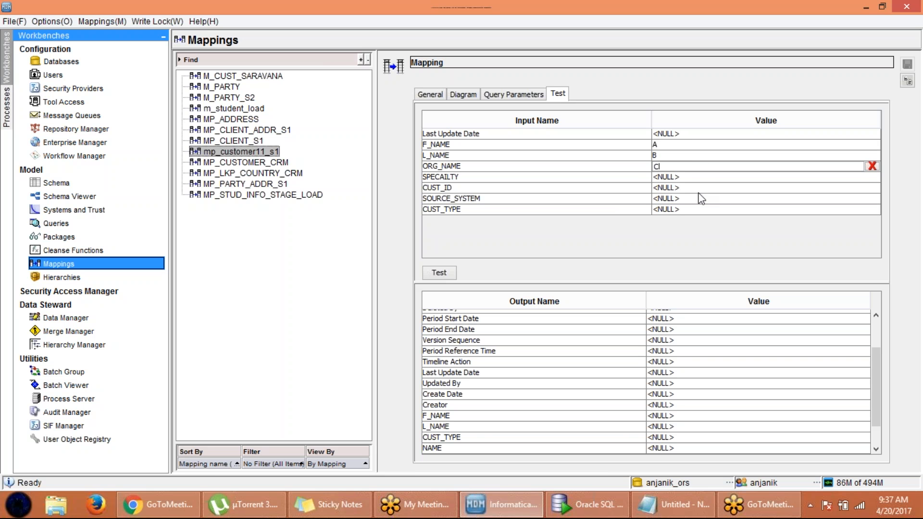
pyautogui.click(698, 210)
pyautogui.write('HCPI')
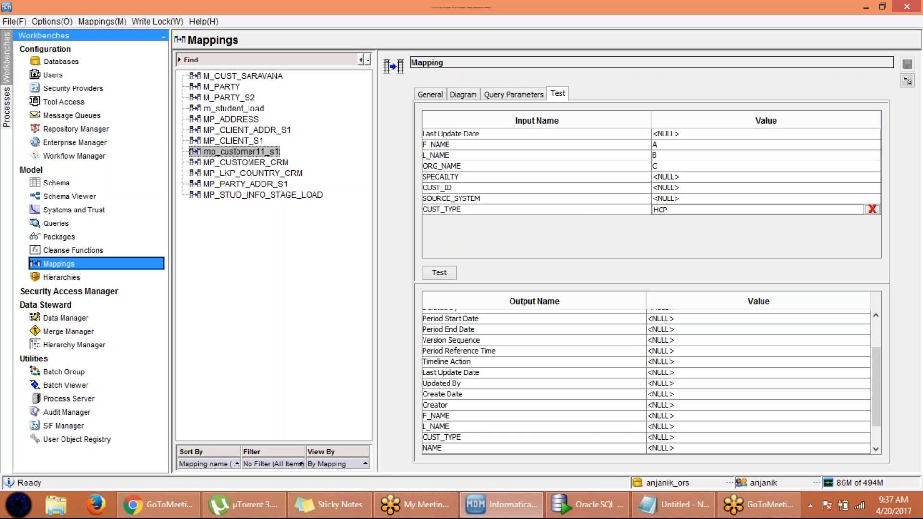
# - Run the mapping test and check the NAME and CUST_TYPE outputs
pyautogui.click(439, 274)
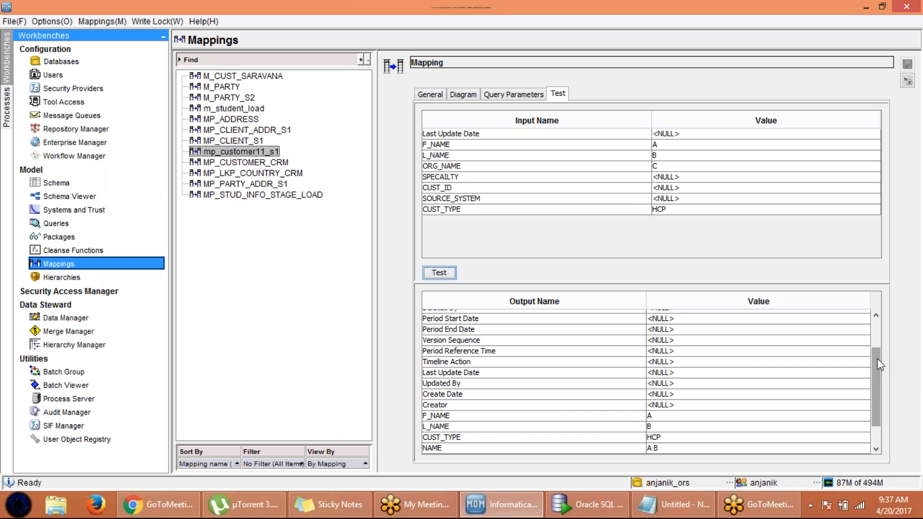
pyautogui.scroll(-1, 878, 359)
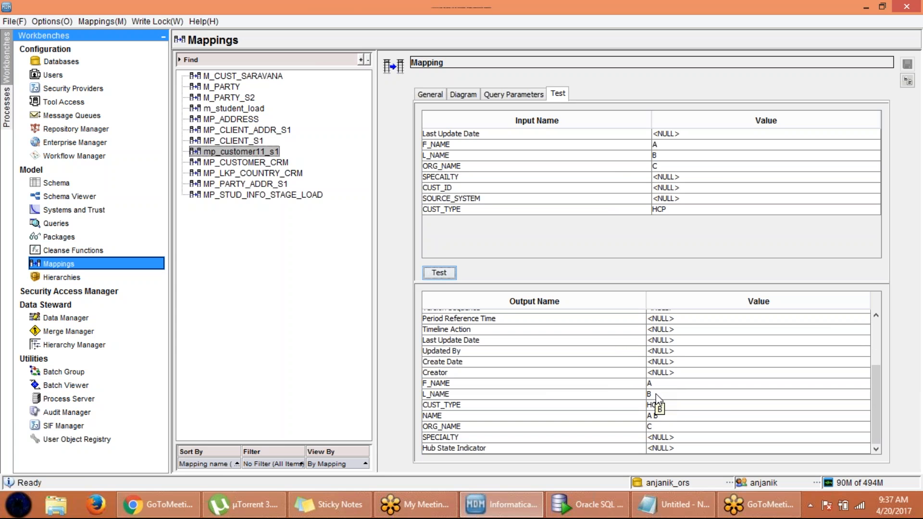
pyautogui.click(664, 418)
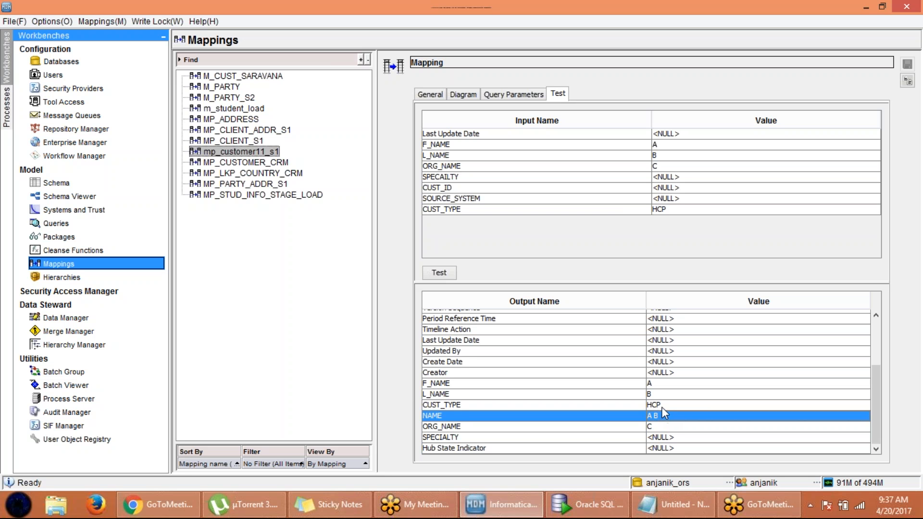
pyautogui.click(662, 407)
pyautogui.click(663, 416)
# - Set the CUST_TYPE test input to HCA, rerun the test, check the NAME output and return to the mapping diagram
pyautogui.doubleClick(676, 210)
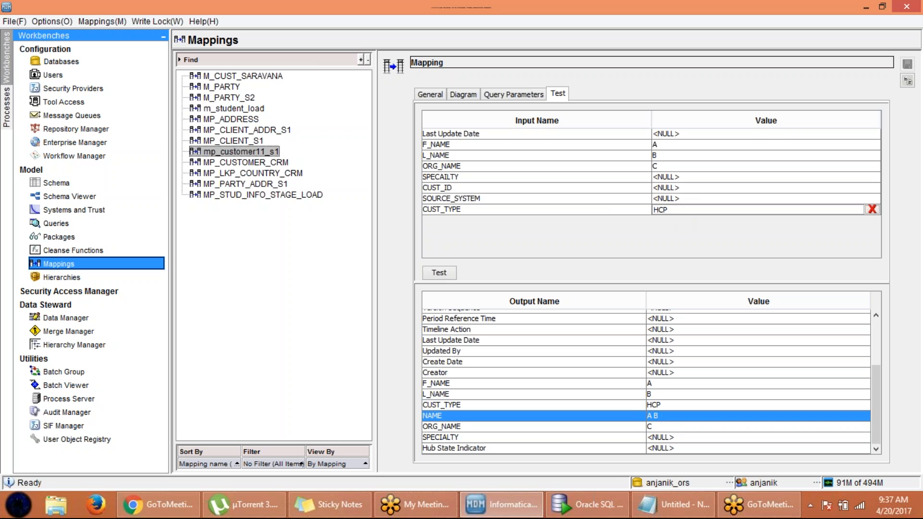
pyautogui.press('BackSpace')
pyautogui.write('A')
pyautogui.click(448, 276)
pyautogui.click(664, 416)
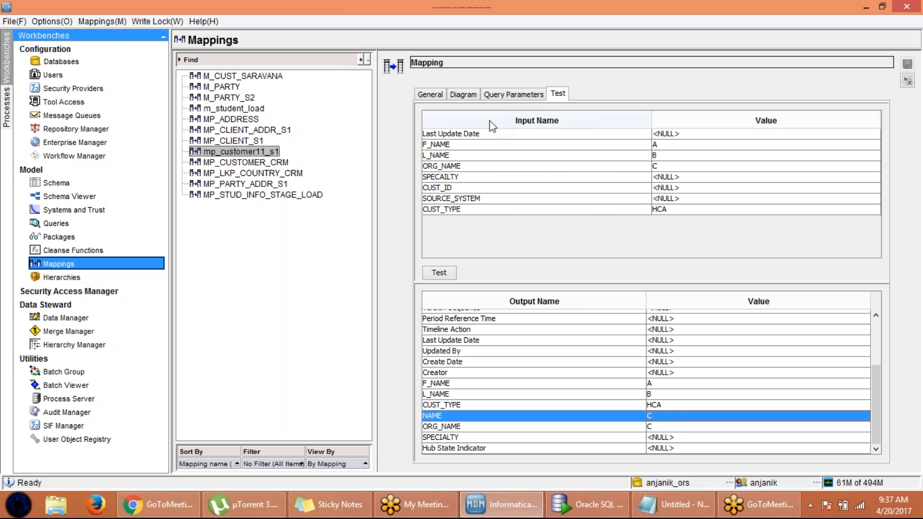
pyautogui.click(464, 95)
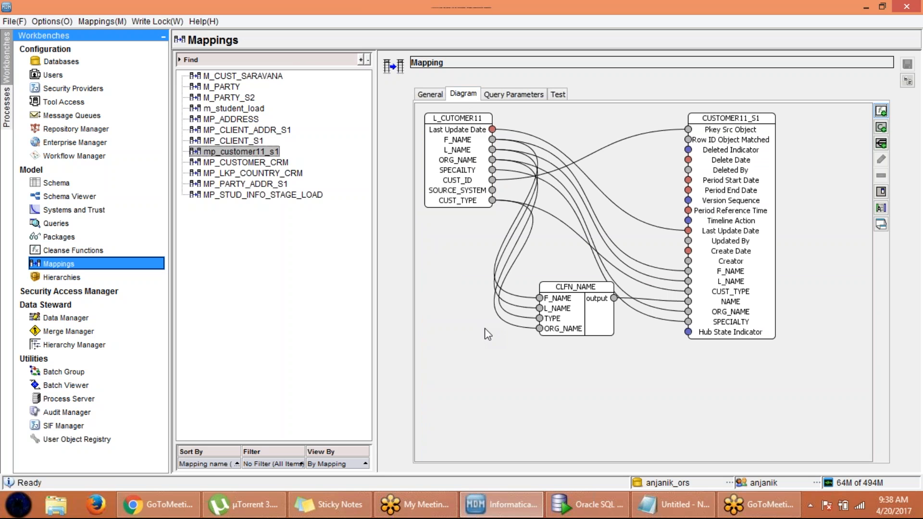
# - Switch to Oracle SQL Developer and run the select query on c_l_cutomer11 to check its columns
pyautogui.click(578, 515)
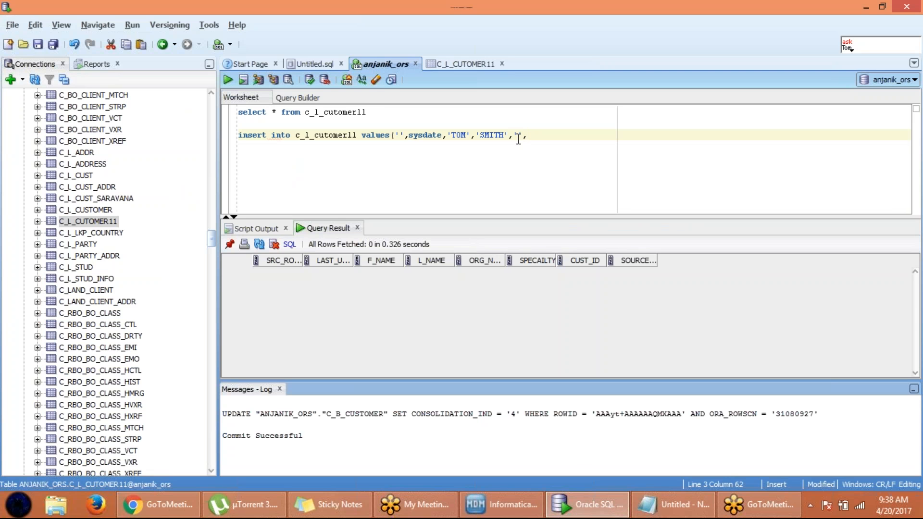
pyautogui.tripleClick(353, 112)
pyautogui.click(227, 80)
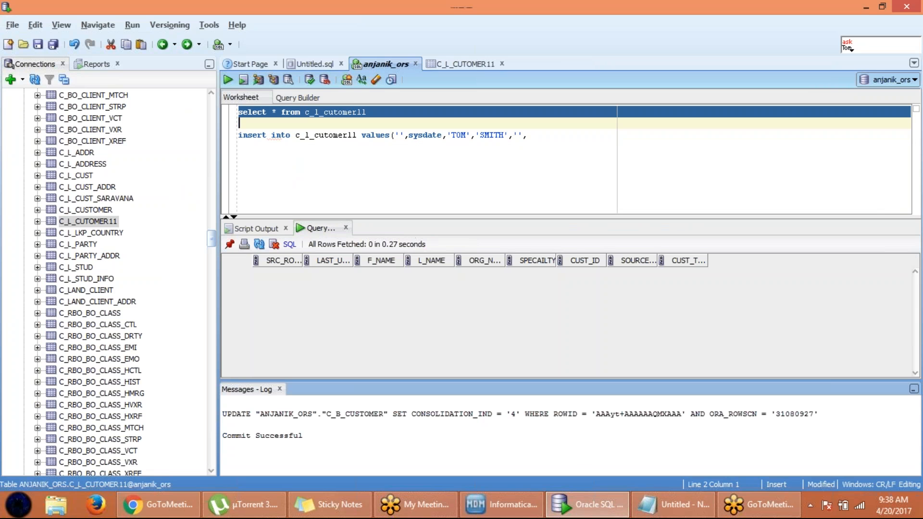
# - Append the specialty value 'CANCER' to the unfinished insert statement for c_l_cutomer11
pyautogui.click(396, 124)
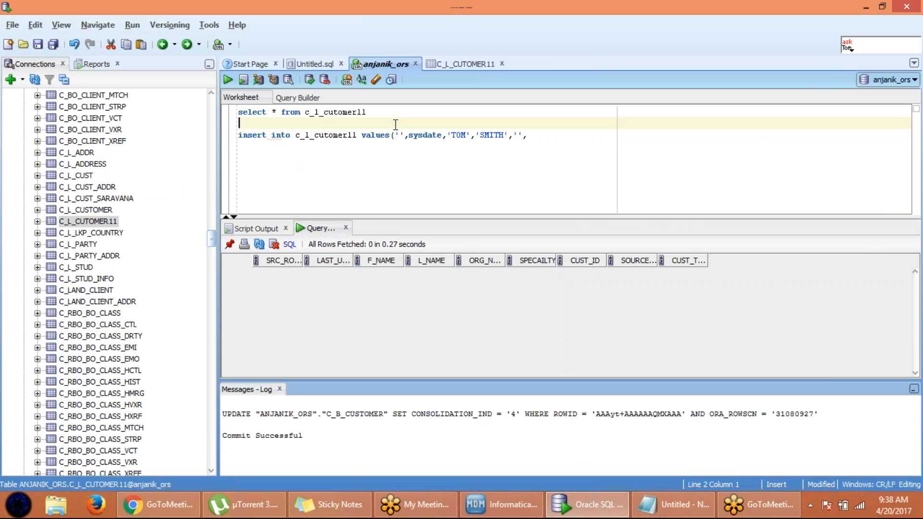
pyautogui.click(400, 134)
pyautogui.click(424, 134)
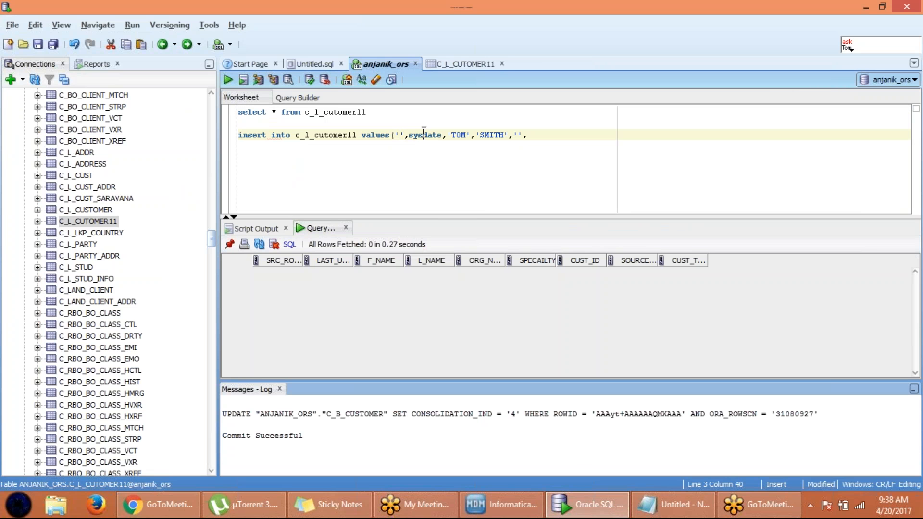
pyautogui.press('End')
pyautogui.write("''")
pyautogui.write('CANCER')
# - Add the customer ID as the next quoted value in the insert statement
pyautogui.click(574, 140)
pyautogui.write(',')
pyautogui.write('Y')
pyautogui.press('Left')
pyautogui.write('Y')
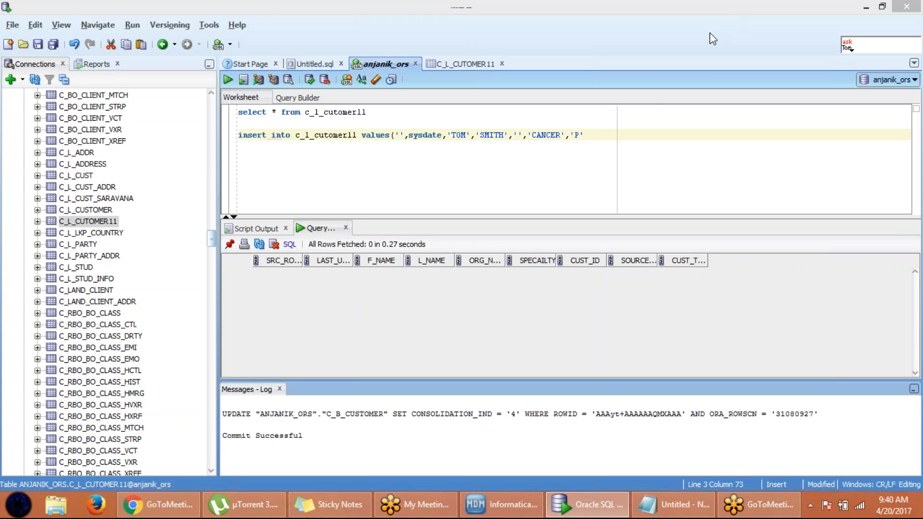
pyautogui.click(580, 136)
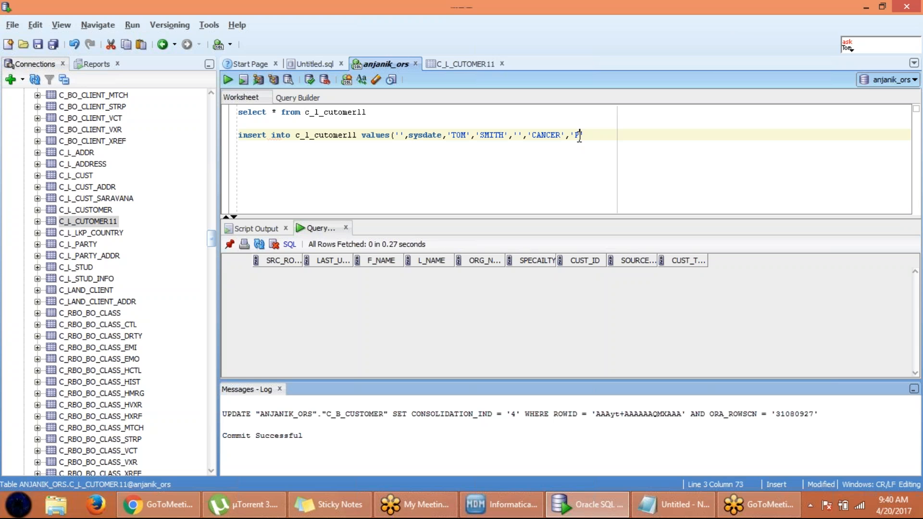
pyautogui.write("1001',")
# - Complete the insert statement with source system 'S1' and customer type 'HCP', and close the parenthesis
pyautogui.write("'S1'")
pyautogui.write(",''")
pyautogui.press('Left')
pyautogui.write('HCP')
pyautogui.press('Right')
pyautogui.write(')')
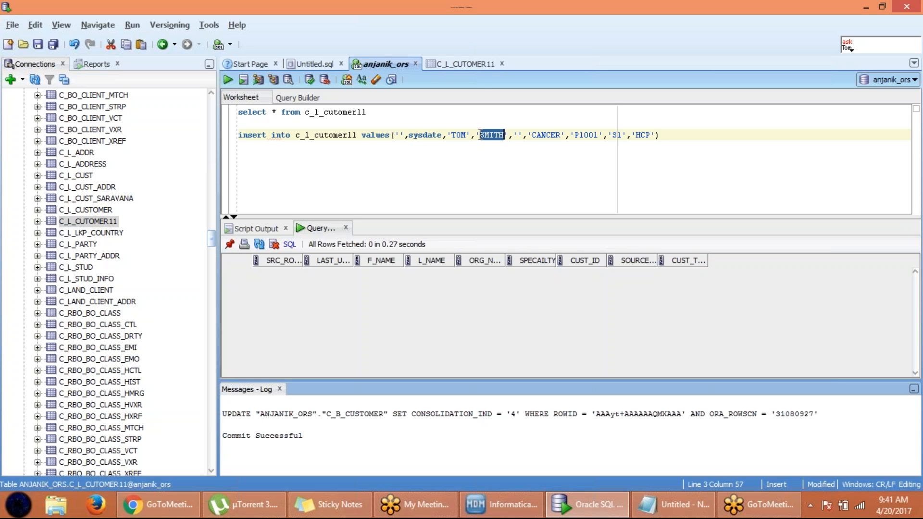
# - Copy the completed insert statement and run it to add the first row to c_l_cutomer11
pyautogui.tripleClick(481, 138)
pyautogui.hotkey('ctrl', 'c')
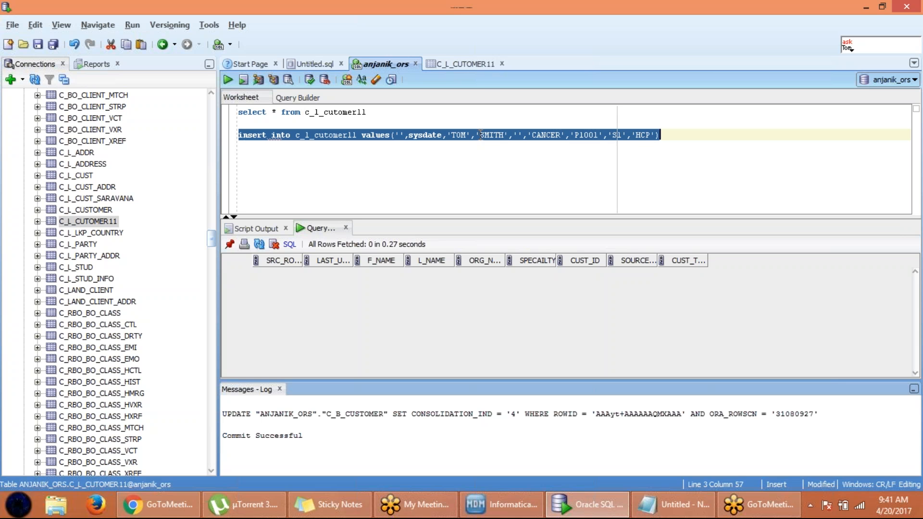
pyautogui.click(230, 78)
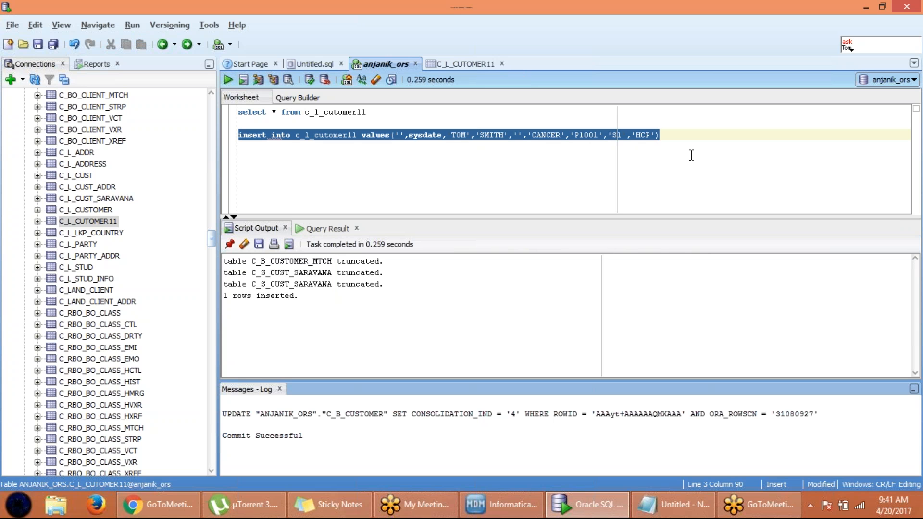
# - Paste four copies of the insert statement on separate lines below the original
pyautogui.click(675, 134)
pyautogui.press('Return')
pyautogui.write("insert into c_l_cutomer11 values('',sysdate,'TOM','SMITH','','CANCER','P1001','S1','HCP')")
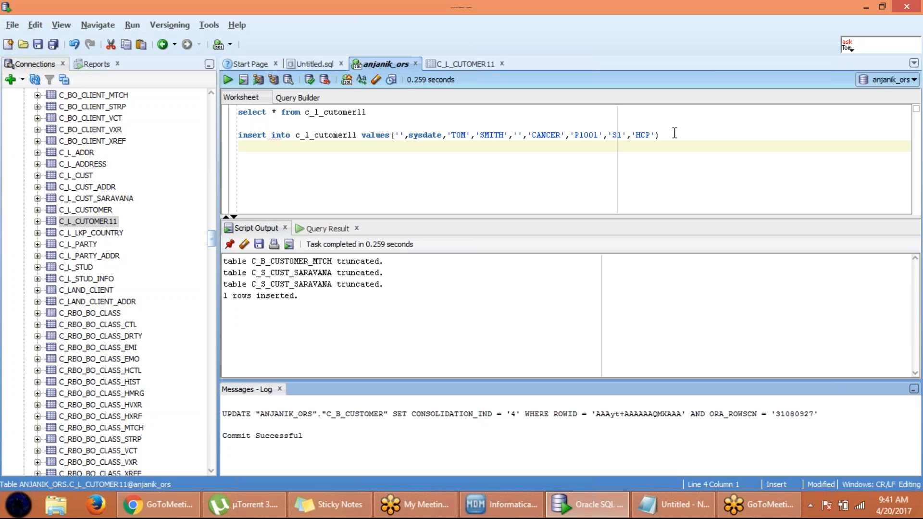
pyautogui.press('Return')
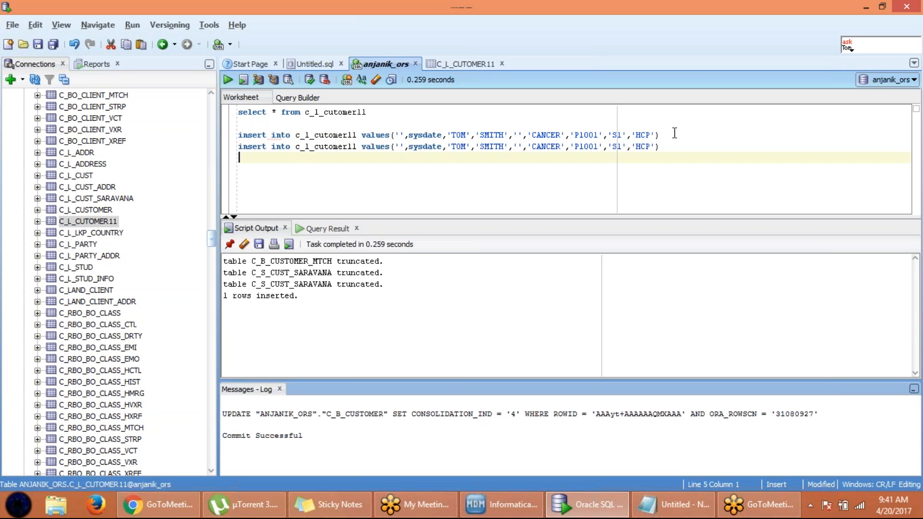
pyautogui.hotkey('ctrl', 'v')
pyautogui.press('Return')
pyautogui.hotkey('ctrl', 'v')
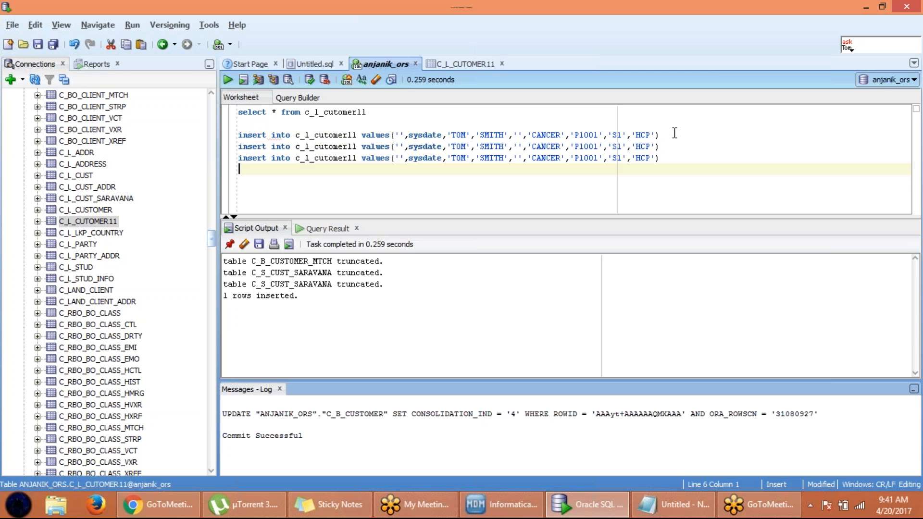
pyautogui.press('Return')
pyautogui.write("insert into c_l_cutomer11 values('',sysdate,'TOM','SMITH','','CANCER','P1001','S1','HCP')")
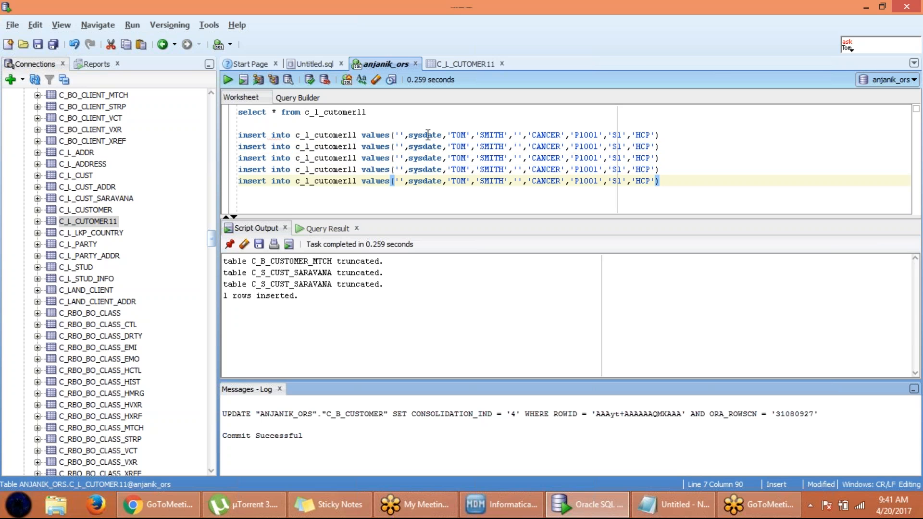
# - Replace the first name in the second insert statement with another customer's first name
pyautogui.click(461, 149)
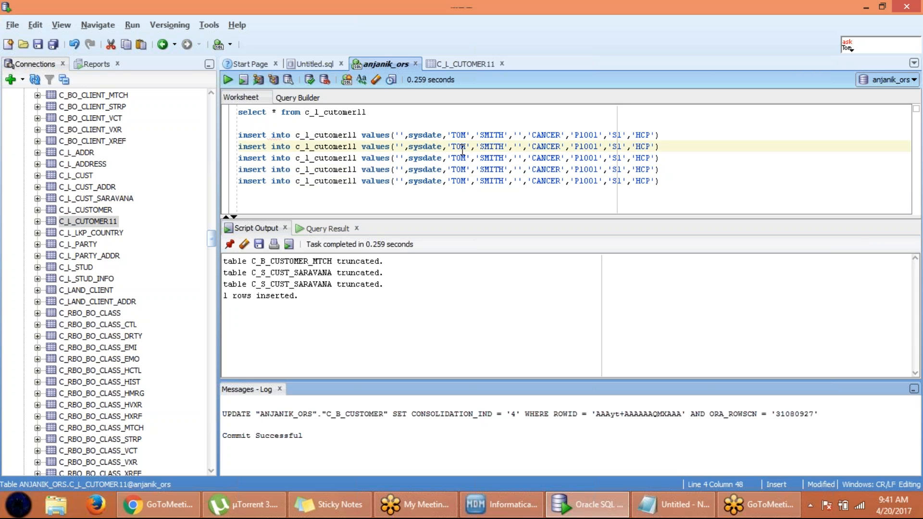
pyautogui.press('BackSpace')
pyautogui.press('BackSpace')
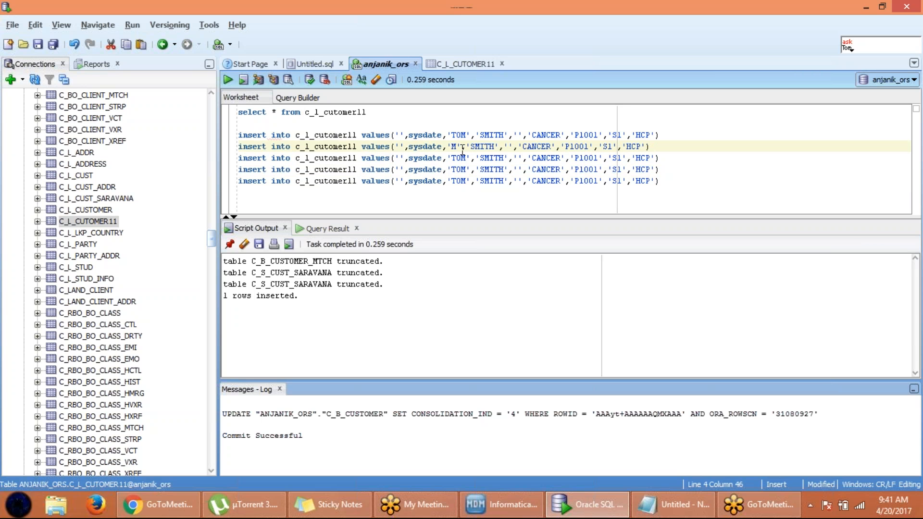
pyautogui.write('JO')
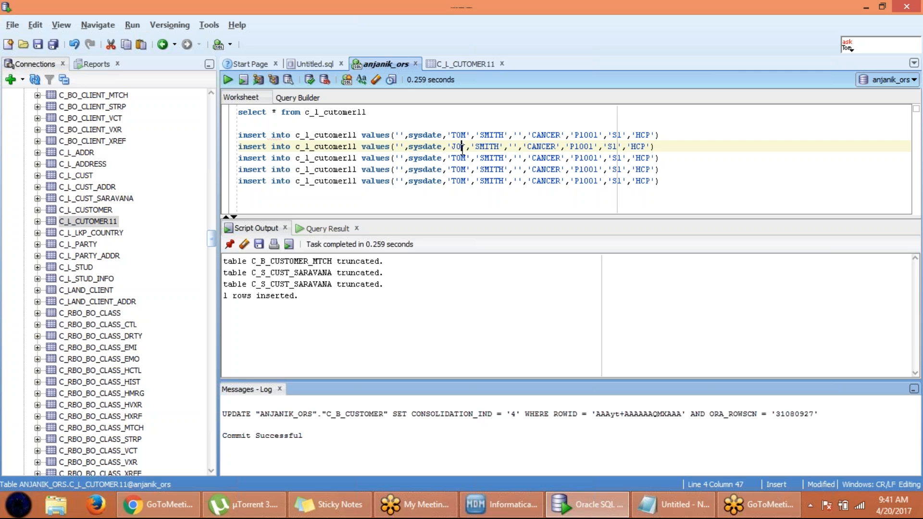
pyautogui.write('HN')
pyautogui.press('Delete')
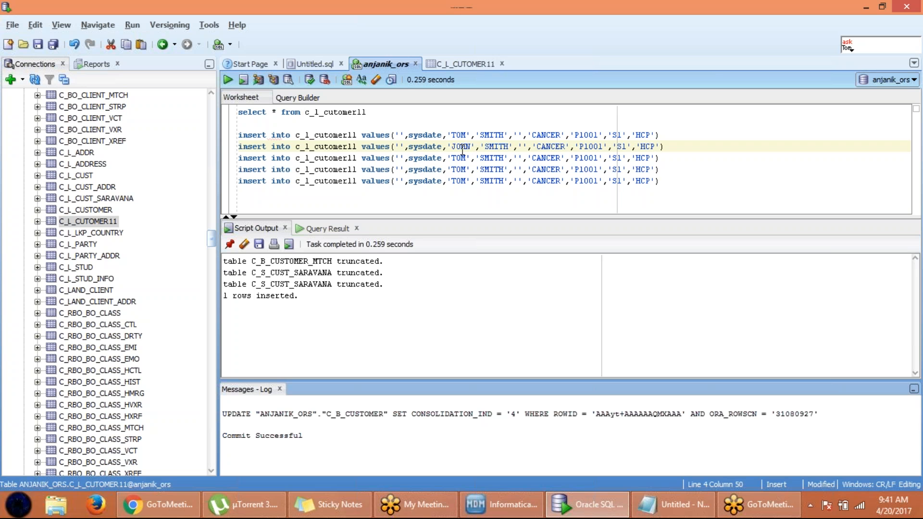
# - Set the specialty in the second insert statement to 'NEURO'
pyautogui.click(567, 146)
pyautogui.press('BackSpace')
pyautogui.press('BackSpace')
pyautogui.press('BackSpace')
pyautogui.press('BackSpace')
pyautogui.press('BackSpace')
pyautogui.press('BackSpace')
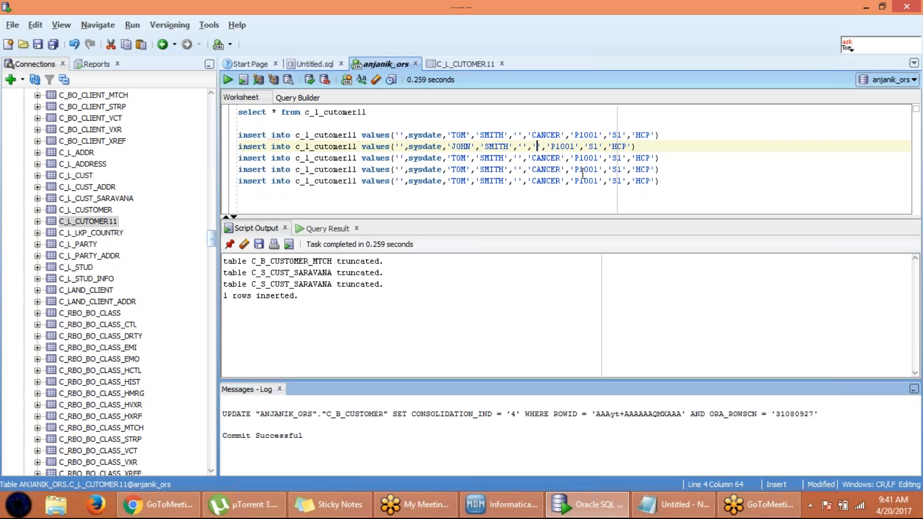
pyautogui.write('NEURO')
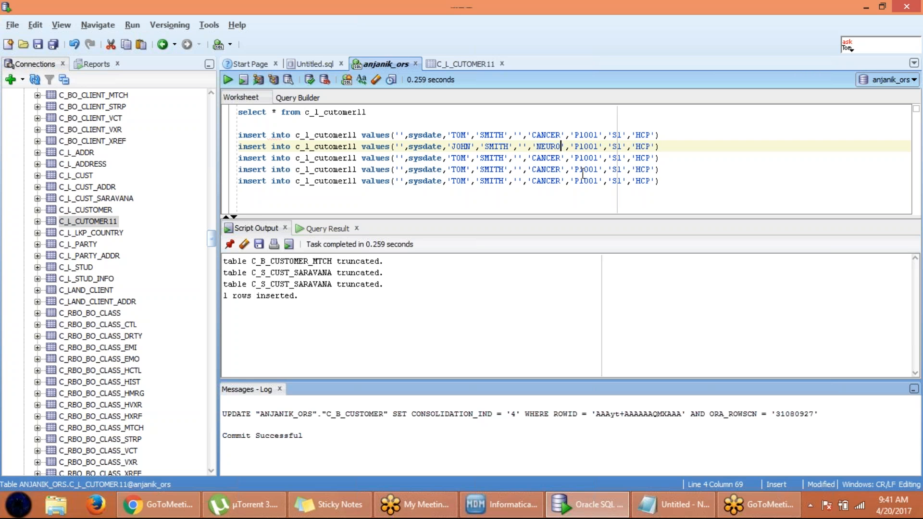
# - Change the last digit of the customer ID in the second insert statement to 2
pyautogui.click(597, 146)
pyautogui.press('BackSpace')
pyautogui.write('2')
# - Replace the first name in the third insert statement with a different customer's first name
pyautogui.click(466, 157)
pyautogui.press('BackSpace')
pyautogui.press('BackSpace')
pyautogui.press('BackSpace')
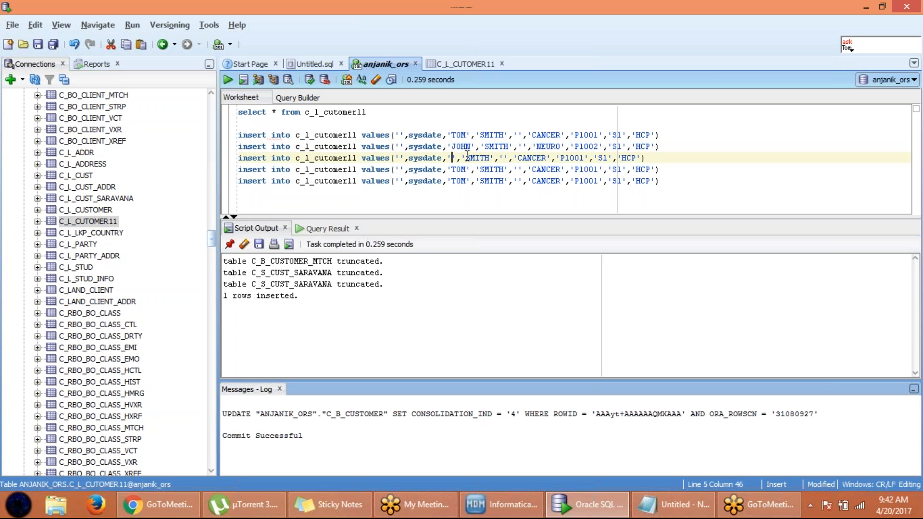
pyautogui.write('d')
pyautogui.press('BackSpace')
pyautogui.write('Dan')
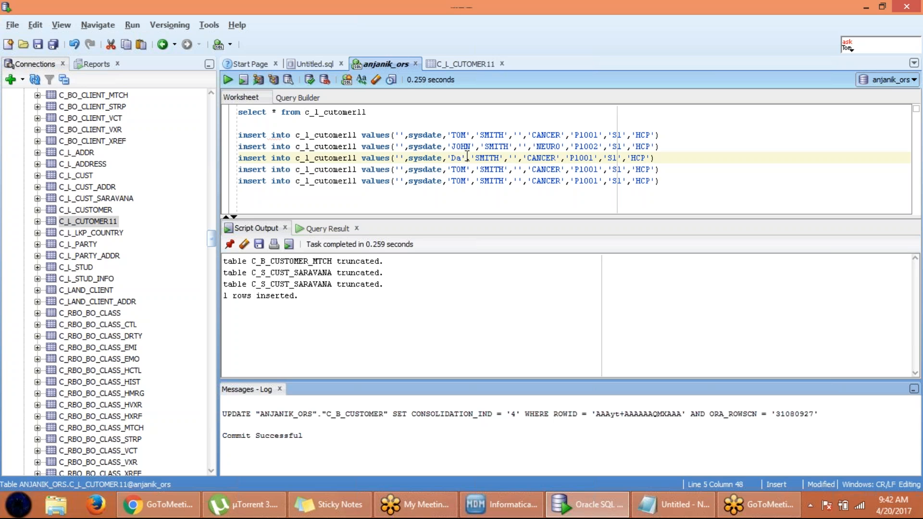
pyautogui.write('iel')
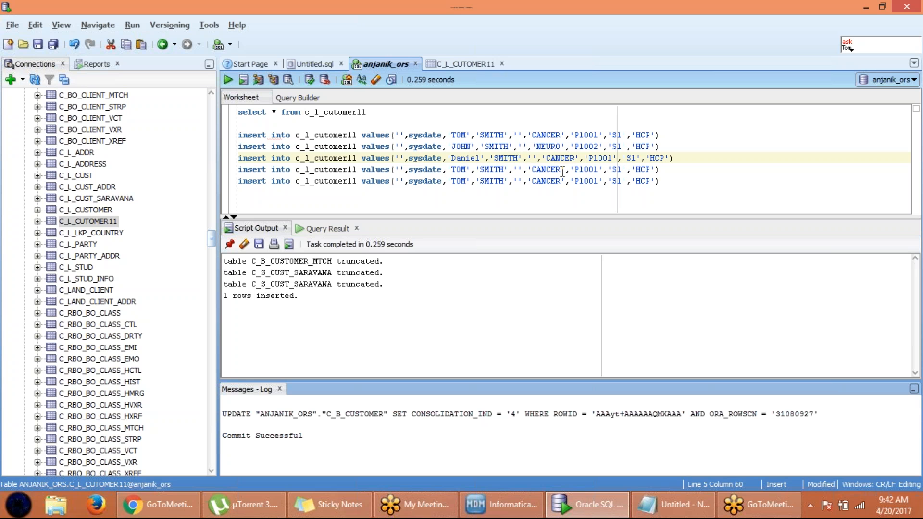
# - Set the specialty in the third insert statement to 'GEPH' and change the last digit of its customer ID to 3
pyautogui.click(576, 159)
pyautogui.press('BackSpace')
pyautogui.press('BackSpace')
pyautogui.press('BackSpace')
pyautogui.press('BackSpace')
pyautogui.press('BackSpace')
pyautogui.press('BackSpace')
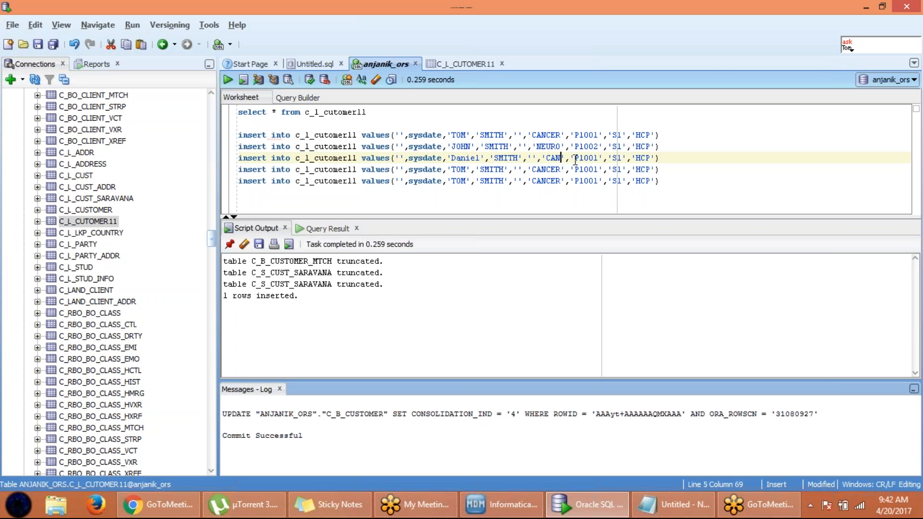
pyautogui.write('geph')
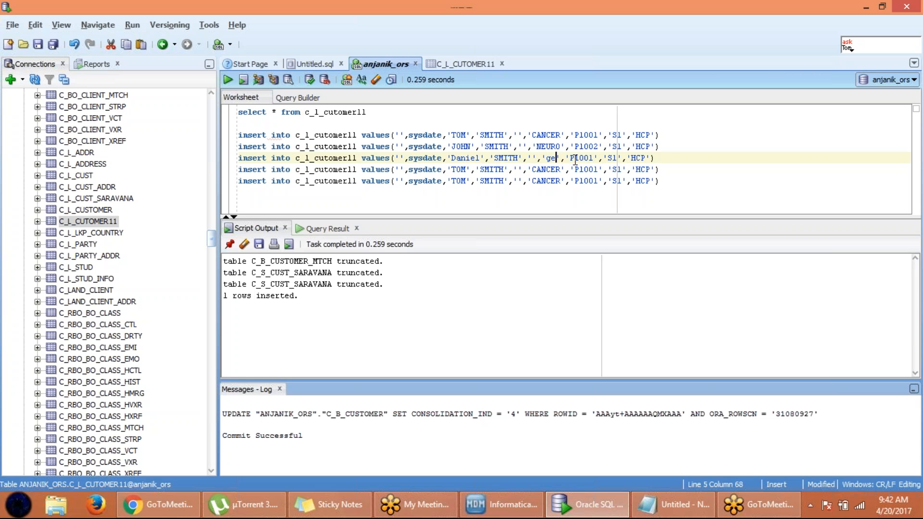
pyautogui.press('BackSpace')
pyautogui.press('BackSpace')
pyautogui.press('BackSpace')
pyautogui.press('BackSpace')
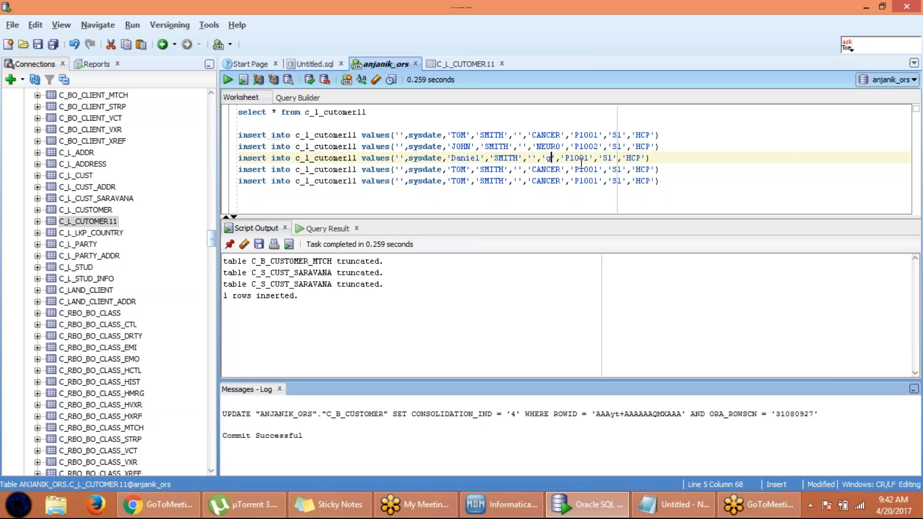
pyautogui.write('GEPH')
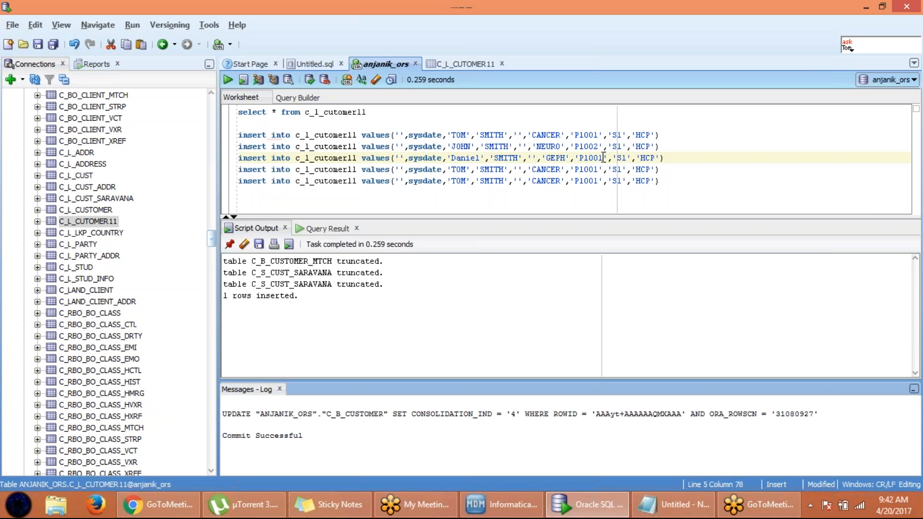
pyautogui.press('BackSpace')
pyautogui.write('3')
# - Clear the first and last name values in the fourth insert statement, leaving empty quotes
pyautogui.click(468, 169)
pyautogui.press('BackSpace')
pyautogui.press('BackSpace')
pyautogui.press('BackSpace')
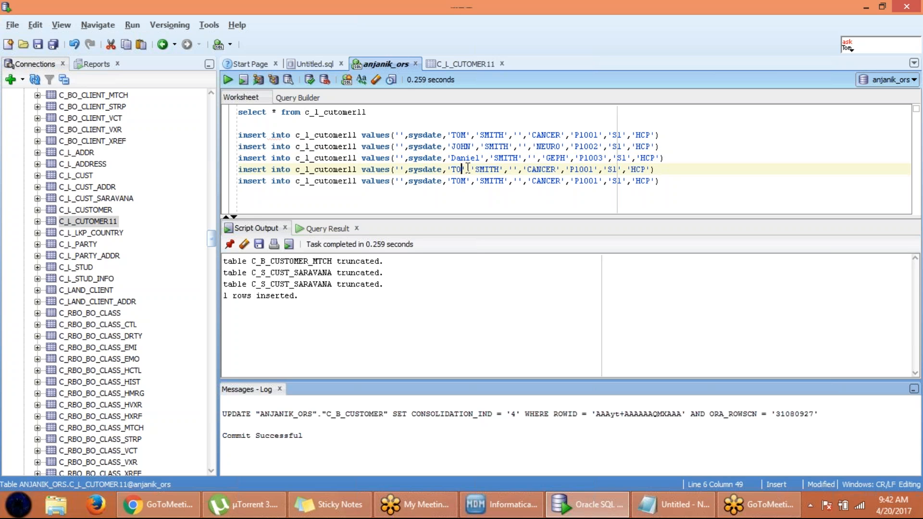
pyautogui.press('Right')
pyautogui.press('Right')
pyautogui.press('Right')
pyautogui.press('Right')
pyautogui.press('Right')
pyautogui.press('Right')
pyautogui.press('Right')
pyautogui.press('Right')
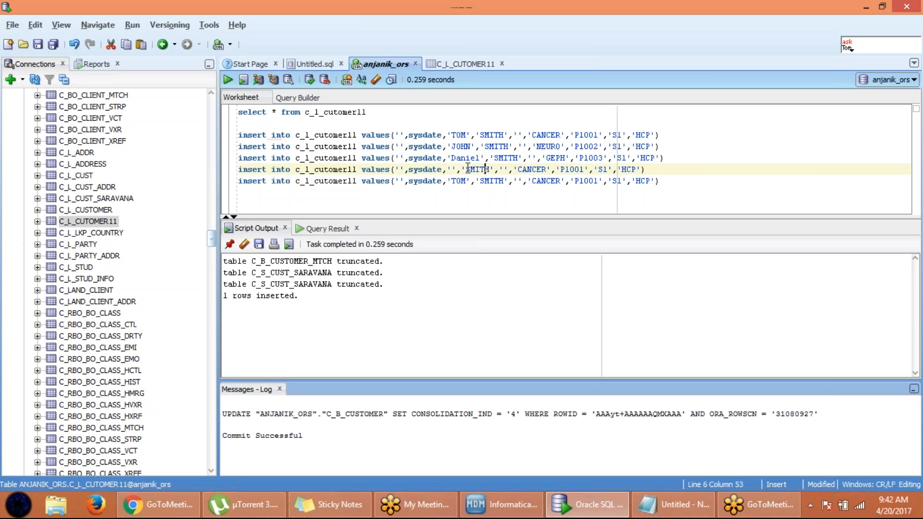
pyautogui.press('BackSpace')
pyautogui.press('BackSpace')
pyautogui.press('BackSpace')
pyautogui.press('BackSpace')
pyautogui.press('Left')
pyautogui.press('BackSpace')
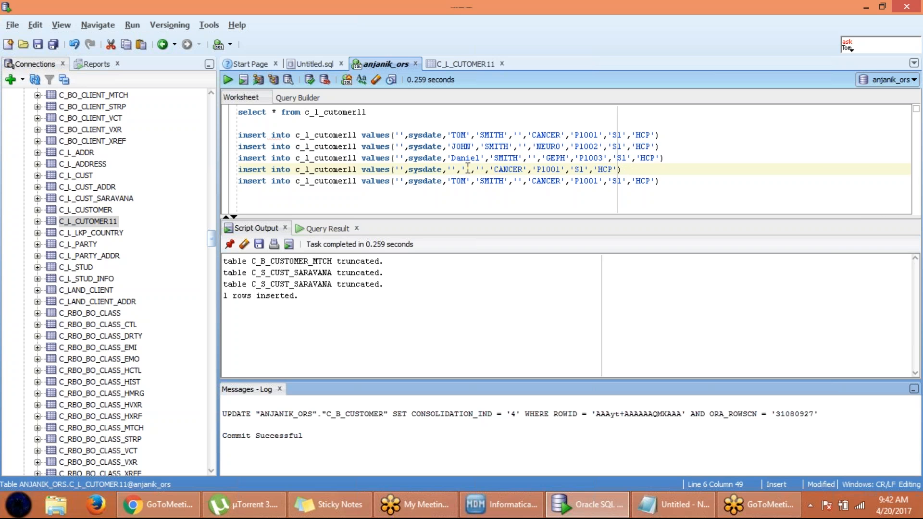
# - Set the organization name in the fourth insert statement to 'FORTIS'
pyautogui.press('Right')
pyautogui.press('Right')
pyautogui.write('FOR')
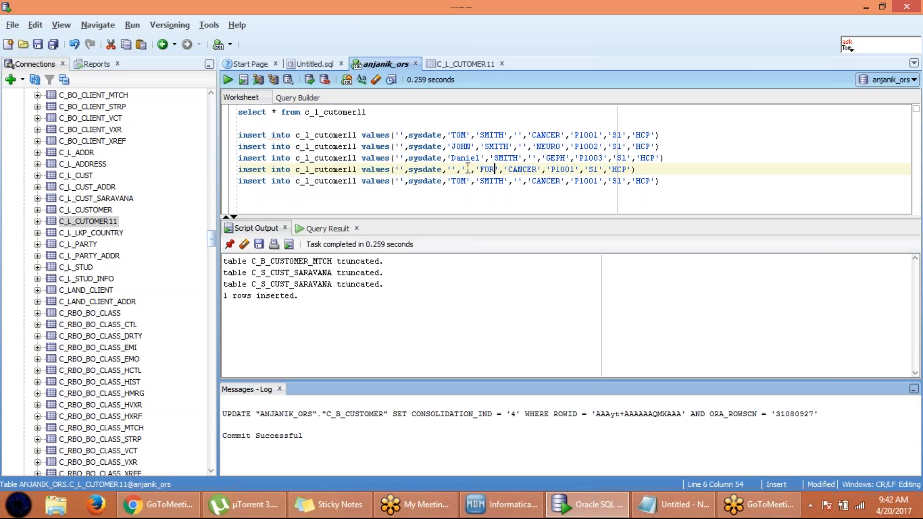
pyautogui.write('TIS')
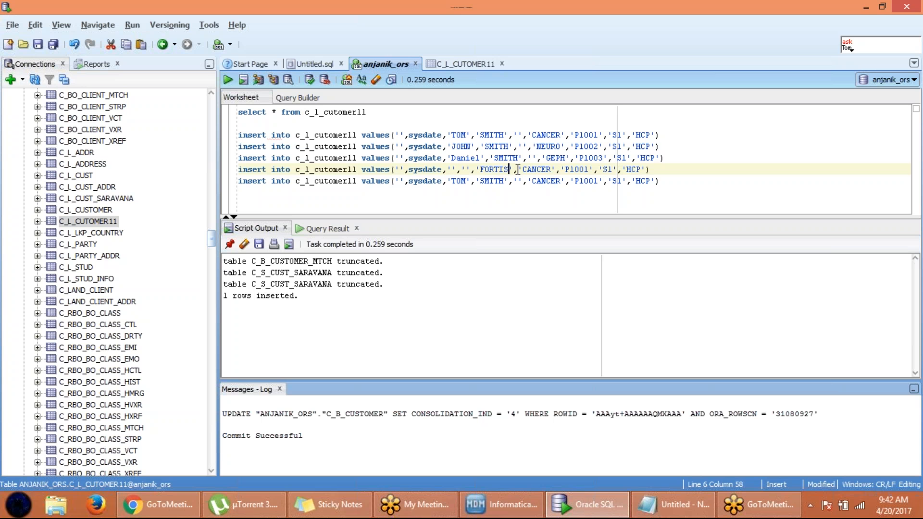
# - Change the last digit of the fourth statement's customer ID to 4 and its customer type to 'HCA'
pyautogui.click(552, 169)
pyautogui.click(585, 170)
pyautogui.press('Delete')
pyautogui.write('4')
pyautogui.click(613, 171)
pyautogui.click(637, 170)
pyautogui.press('Delete')
pyautogui.write('s')
# - Clear the first and last names in the fifth insert statement and set its organization name to 'APOLLO'
pyautogui.doubleClick(466, 182)
pyautogui.press('BackSpace')
pyautogui.click(491, 183)
pyautogui.press('BackSpace')
pyautogui.press('BackSpace')
pyautogui.press('BackSpace')
pyautogui.press('BackSpace')
pyautogui.press('BackSpace')
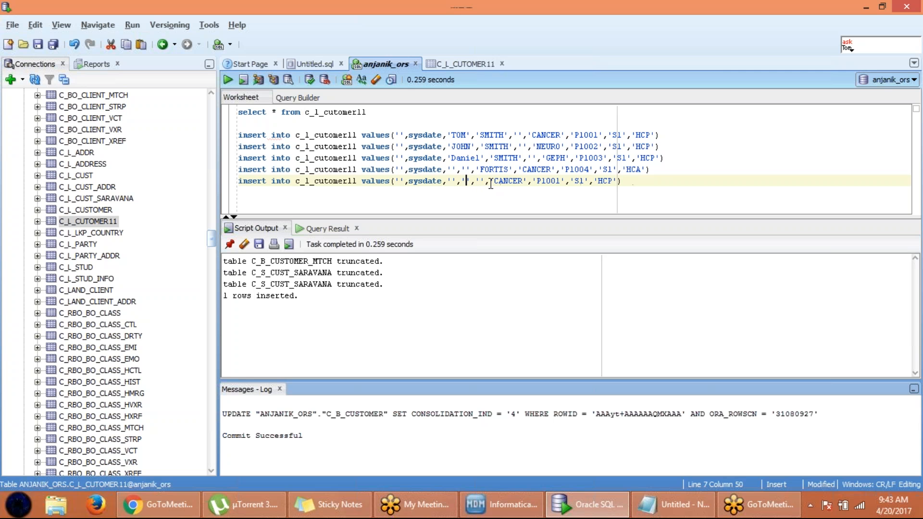
pyautogui.click(481, 181)
pyautogui.write('APOLLO')
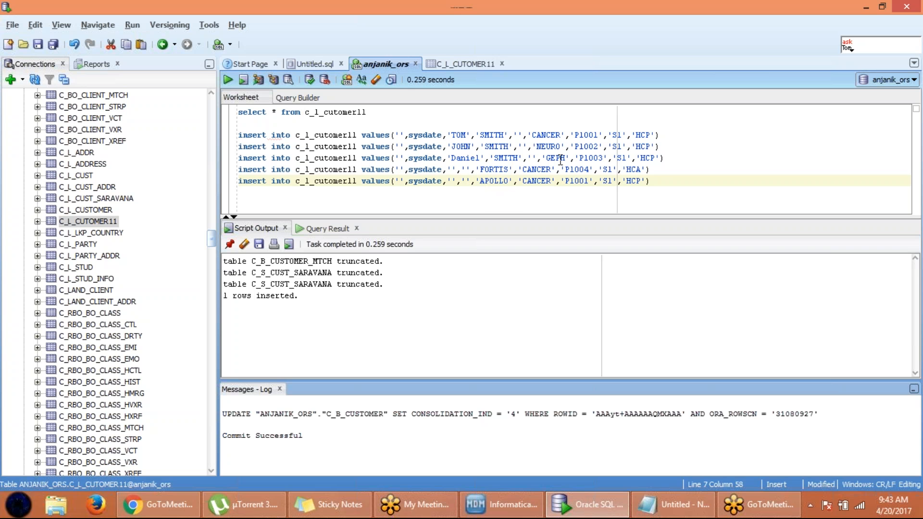
# - Replace the specialty in the fifth insert statement with 'HEART'
pyautogui.click(552, 180)
pyautogui.press('BackSpace')
pyautogui.press('BackSpace')
pyautogui.press('BackSpace')
pyautogui.press('BackSpace')
pyautogui.press('BackSpace')
pyautogui.press('BackSpace')
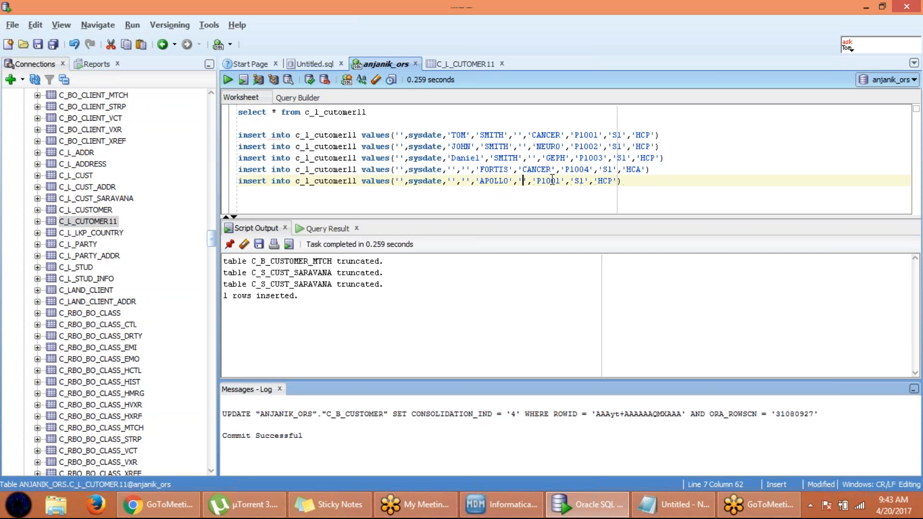
pyautogui.write('HEART')
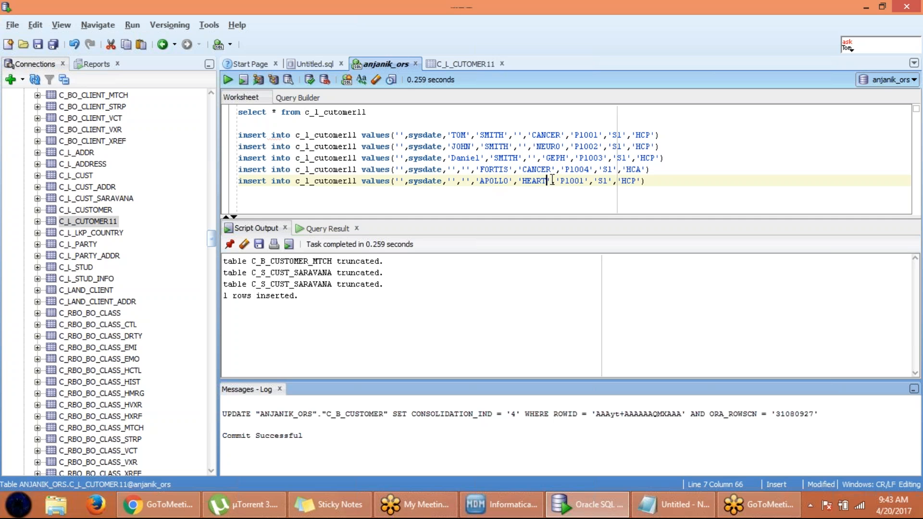
# - Change the last digit of the fifth statement's customer ID to 5 and its customer type to 'HCA'
pyautogui.click(584, 181)
pyautogui.press('BackSpace')
pyautogui.write('5')
pyautogui.click(637, 182)
pyautogui.press('BackSpace')
pyautogui.write('A')
# - End the second through fifth insert statements with semicolons
pyautogui.click(669, 150)
pyautogui.write(';')
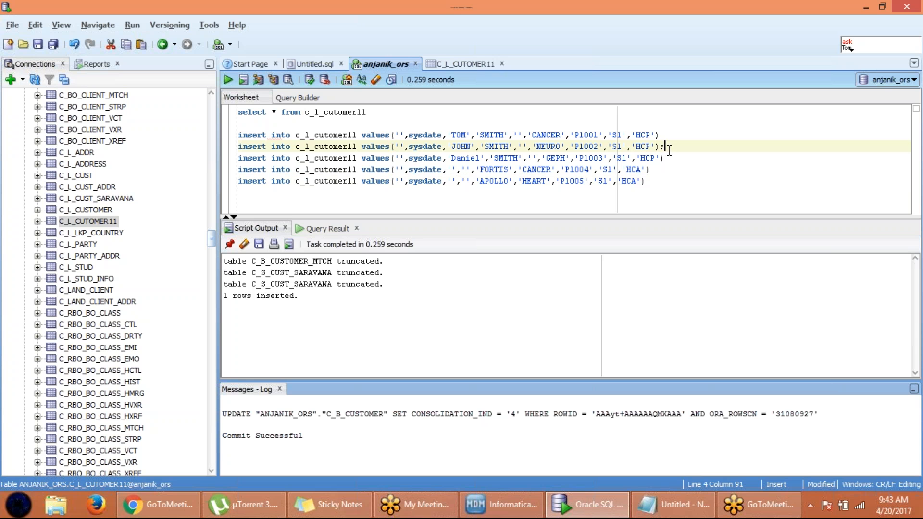
pyautogui.click(672, 159)
pyautogui.write(';')
pyautogui.click(664, 168)
pyautogui.write(';')
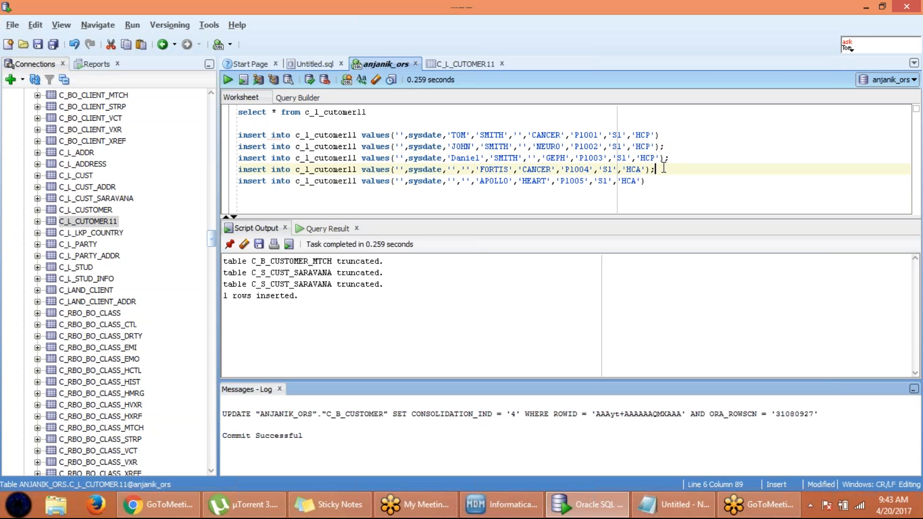
pyautogui.click(662, 180)
pyautogui.write(';')
# - Run only the second through fifth insert statements and commit the inserted rows
pyautogui.moveTo(651, 180); pyautogui.dragTo(222, 153)
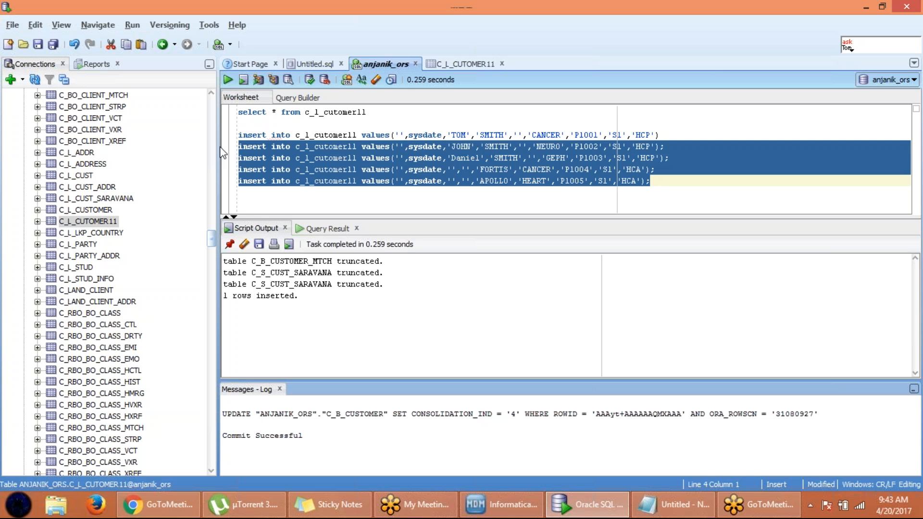
pyautogui.click(223, 77)
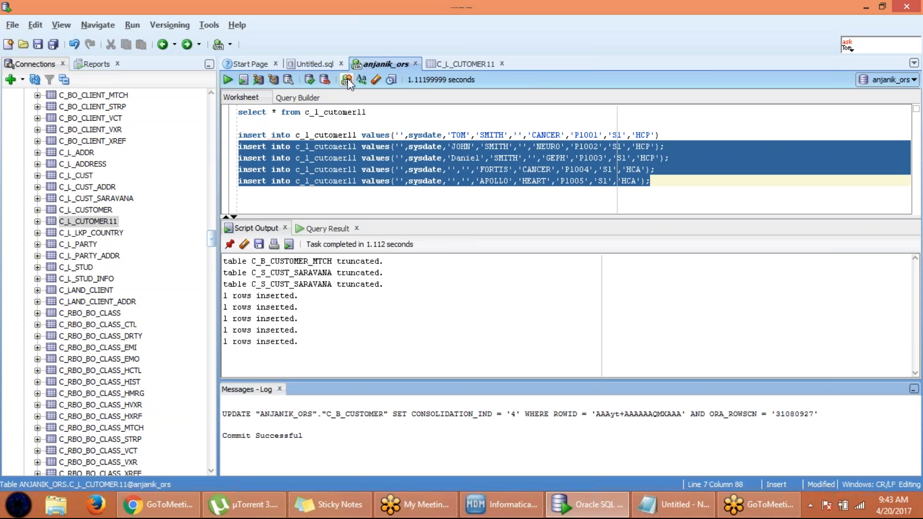
pyautogui.click(310, 80)
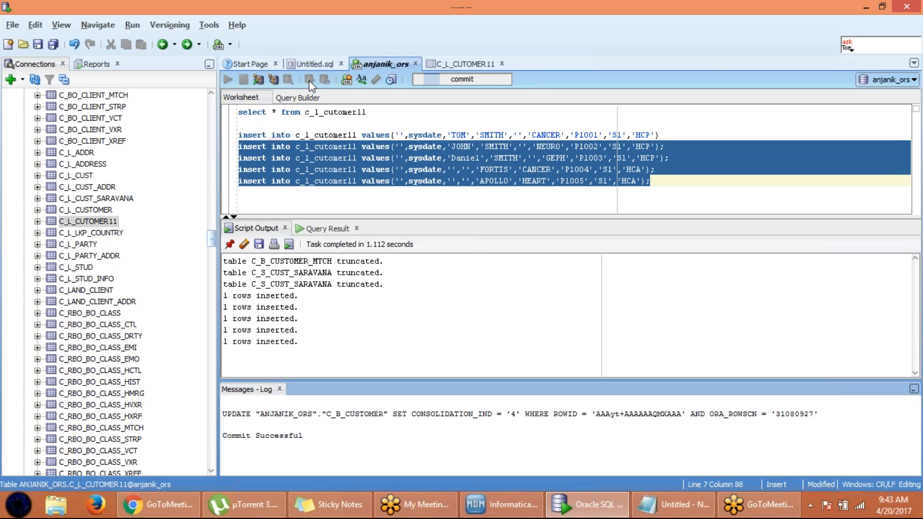
# - Run the select query on c_l_cutomer11 to check the inserted rows
pyautogui.doubleClick(335, 112)
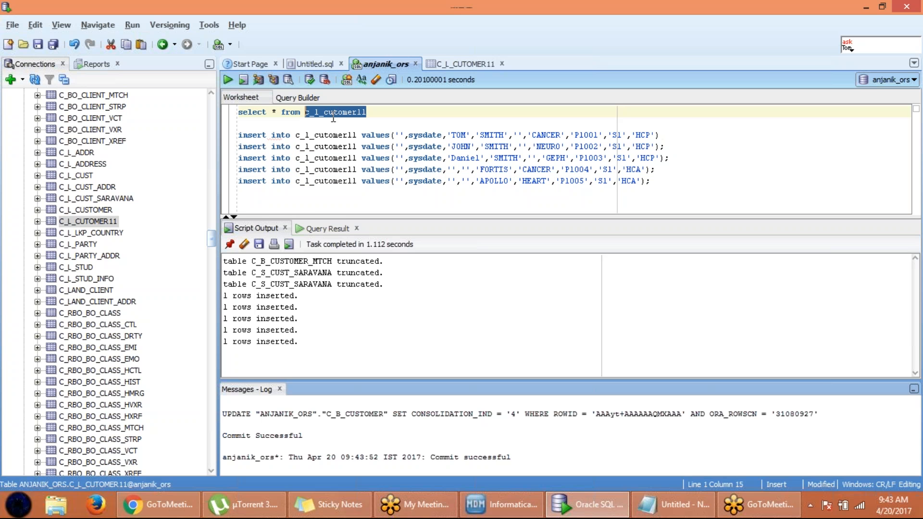
pyautogui.tripleClick(360, 121)
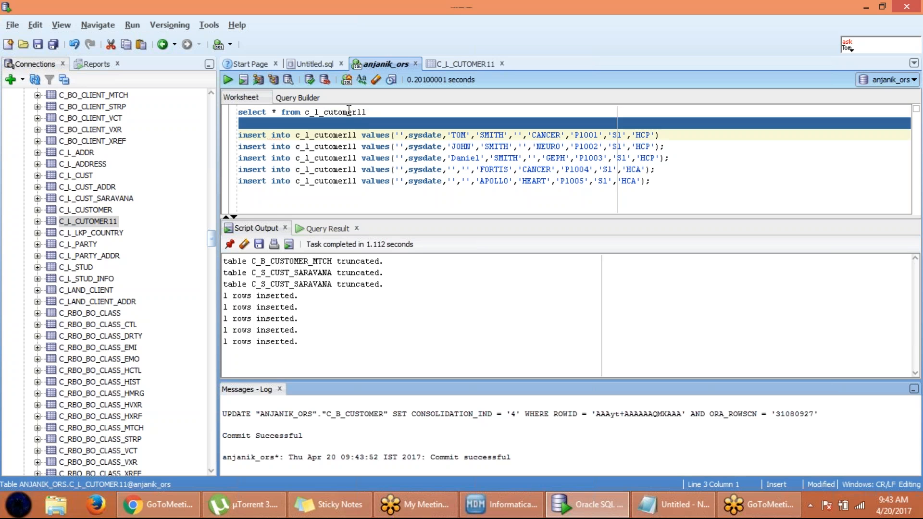
pyautogui.tripleClick(349, 111)
pyautogui.hotkey('shift', 'Down')
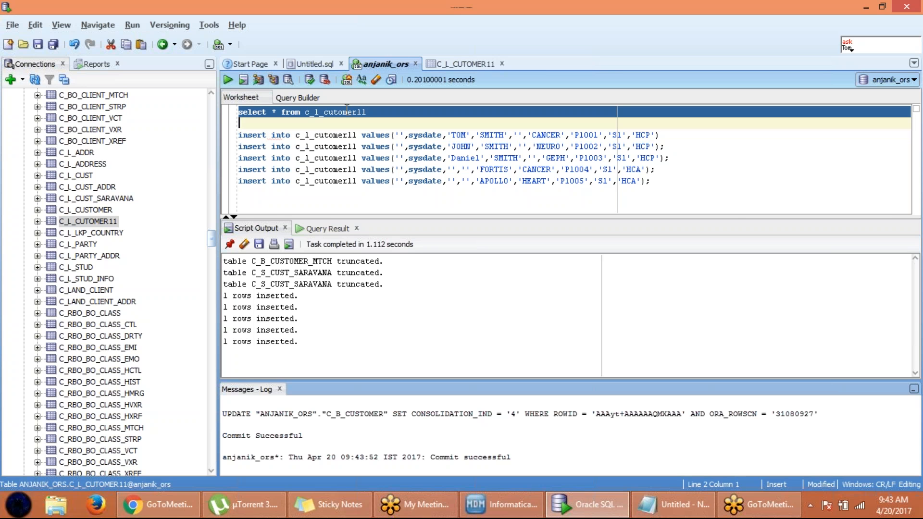
pyautogui.click(227, 79)
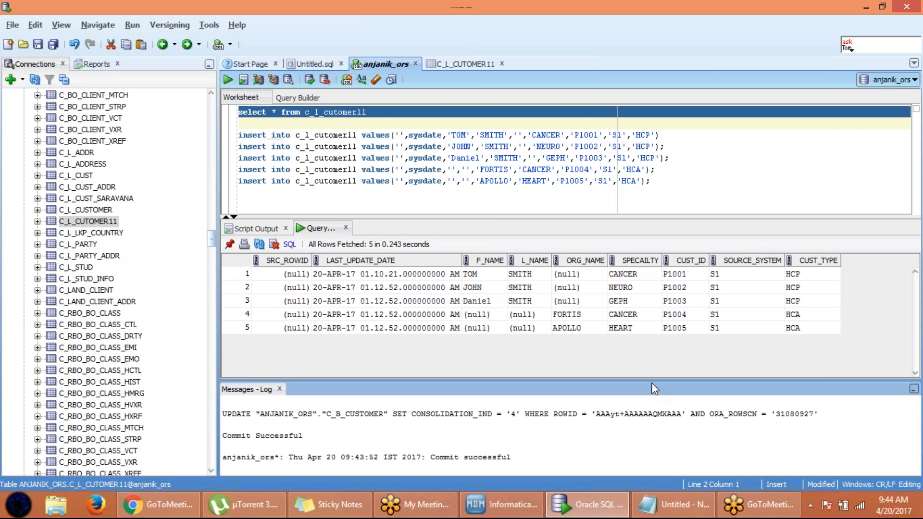
# - Switch to the Informatica MDM Hub console, execute the mp_customer11_s1 stage job in Batch Viewer, and open its run details
pyautogui.click(503, 513)
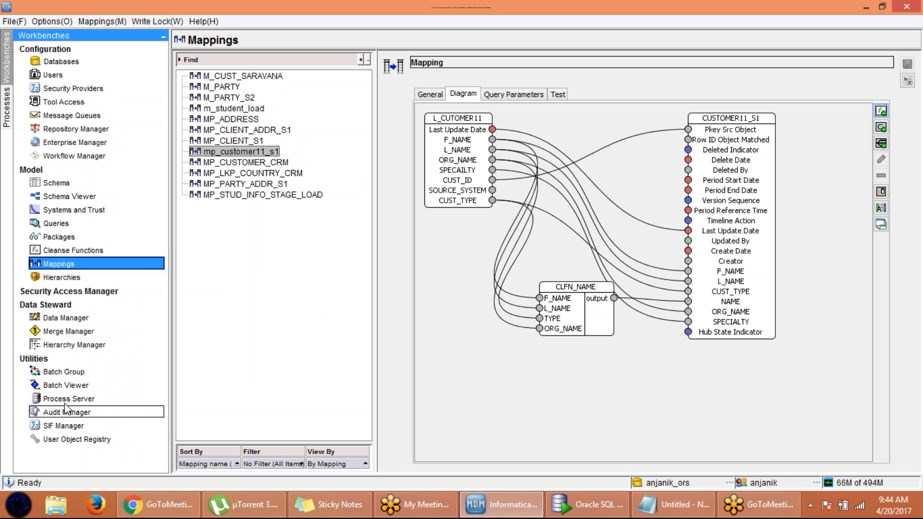
pyautogui.click(75, 389)
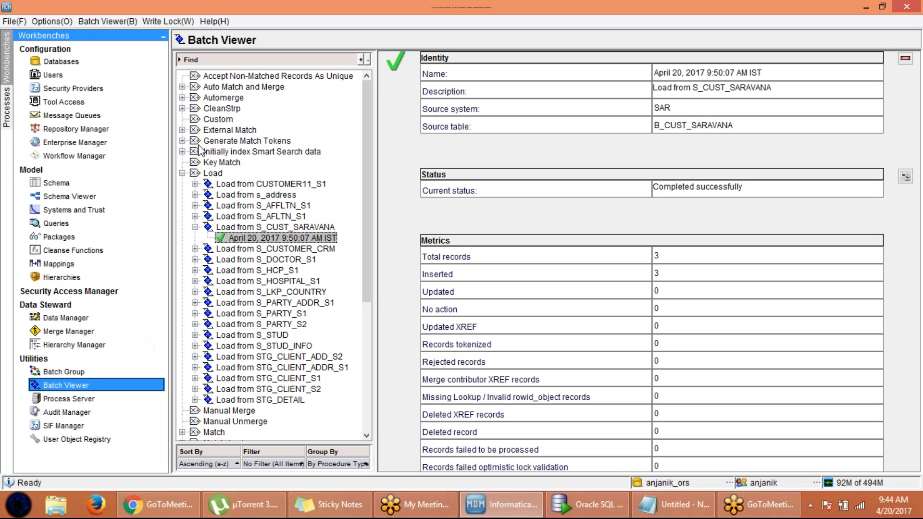
pyautogui.click(182, 173)
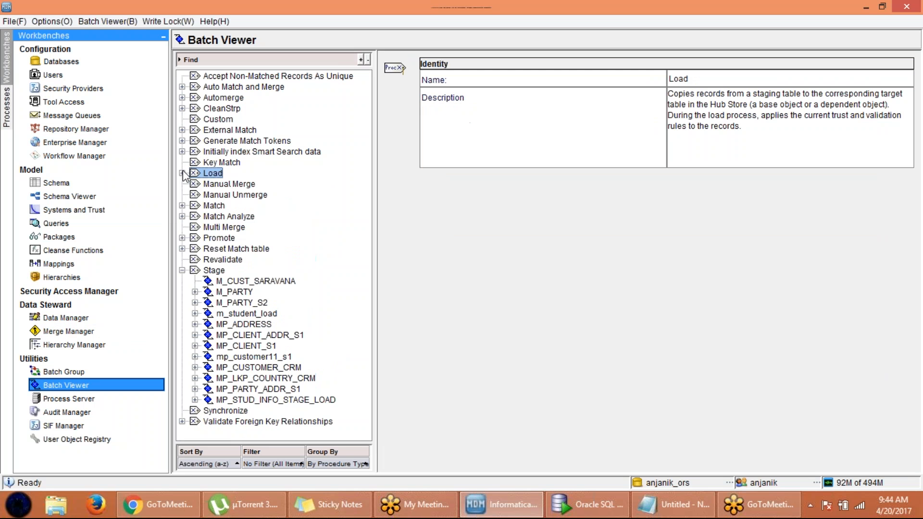
pyautogui.click(182, 270)
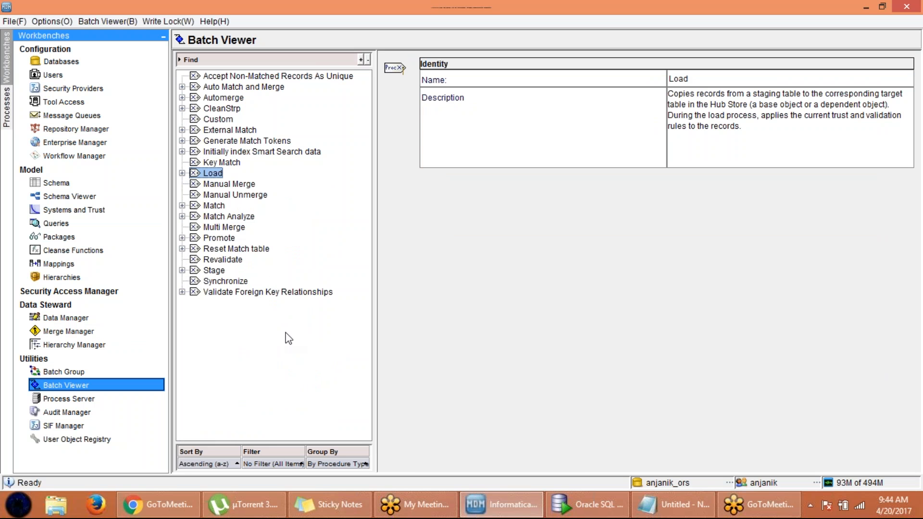
pyautogui.click(182, 270)
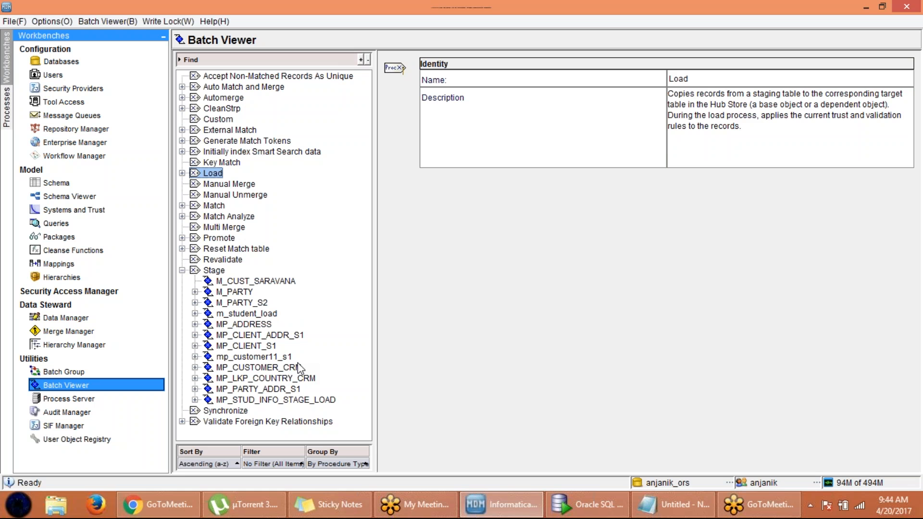
pyautogui.click(286, 357)
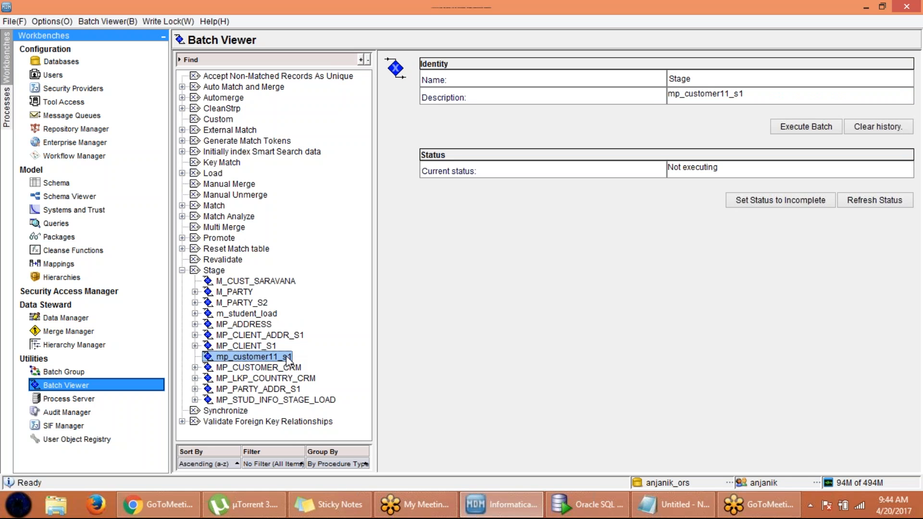
pyautogui.click(800, 126)
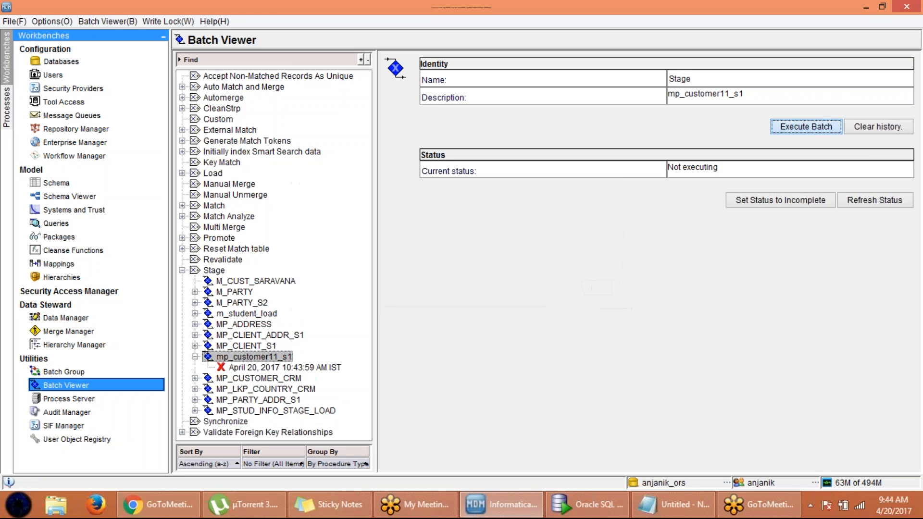
pyautogui.click(311, 367)
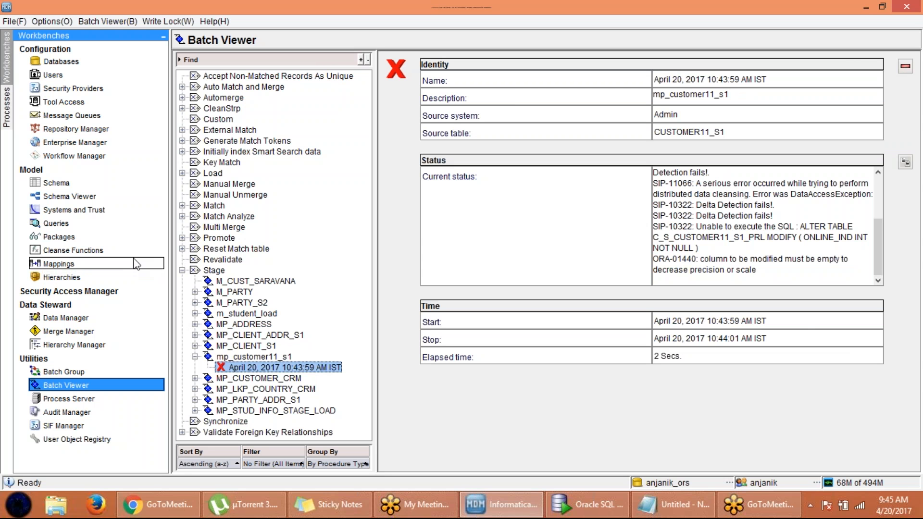
# - Open the properties of staging table CUSTOMER11_S1 under base object BO_CUSTOMER in the Schema tool
pyautogui.click(84, 185)
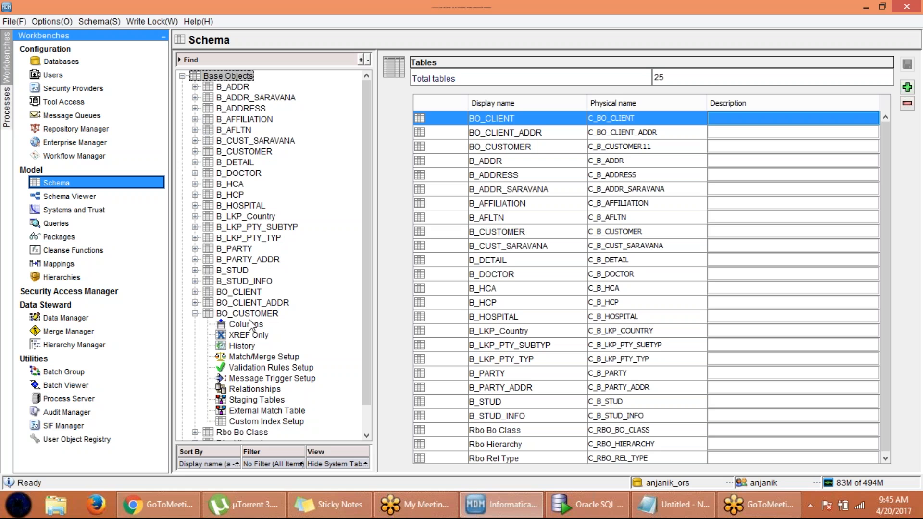
pyautogui.click(256, 401)
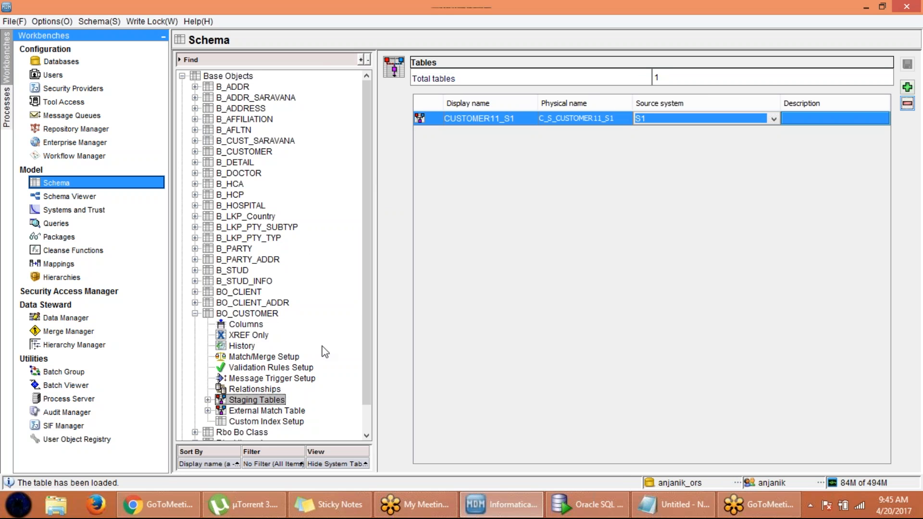
pyautogui.click(207, 400)
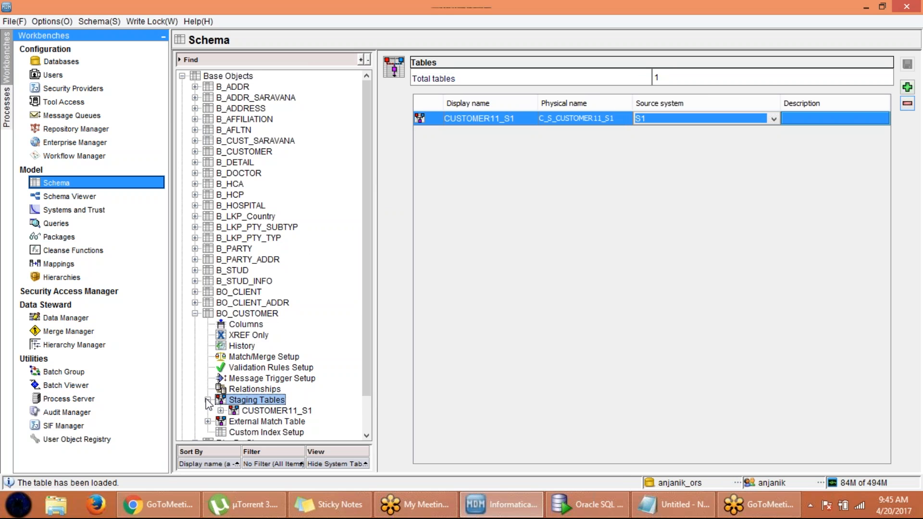
pyautogui.click(221, 411)
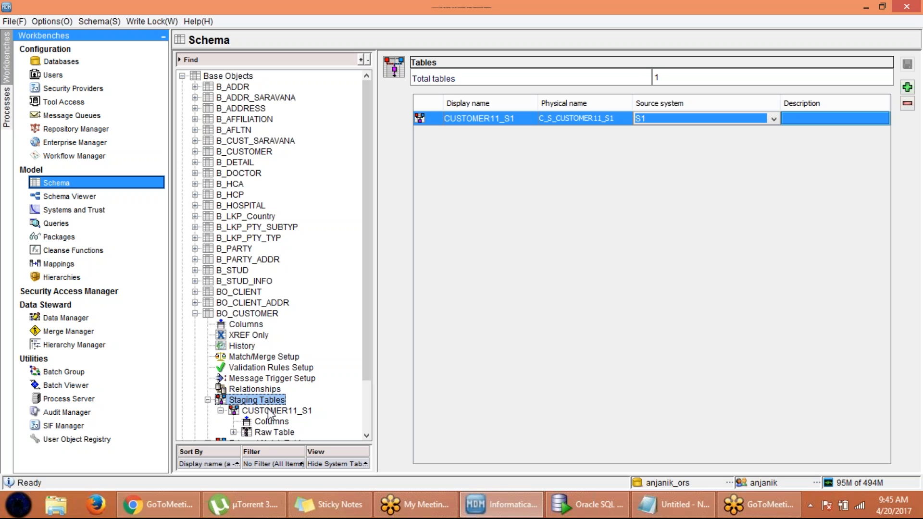
pyautogui.click(297, 414)
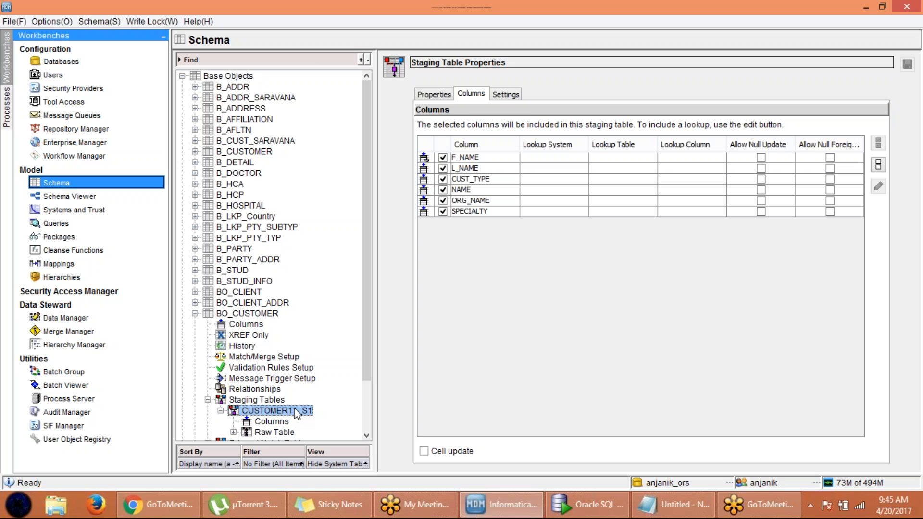
# - Disable delta detection in the settings of staging table CUSTOMER11_S1 and save the change
pyautogui.click(501, 94)
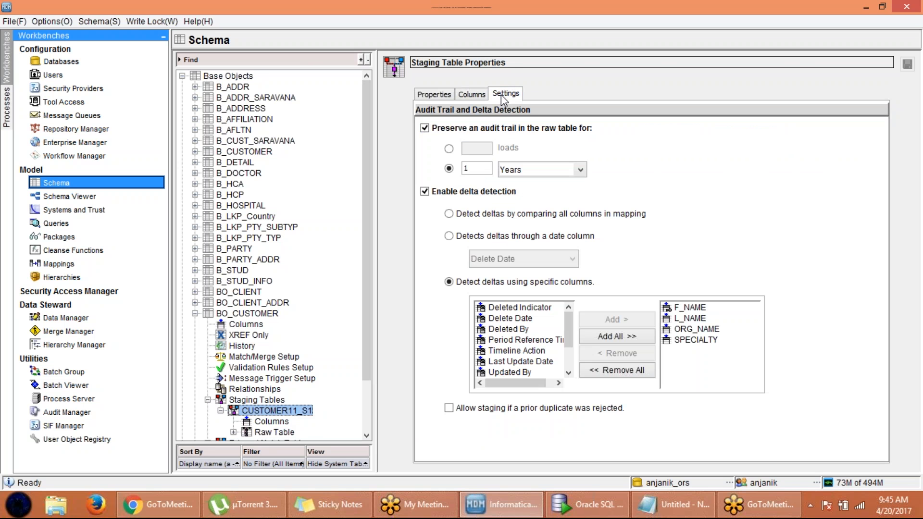
pyautogui.click(426, 193)
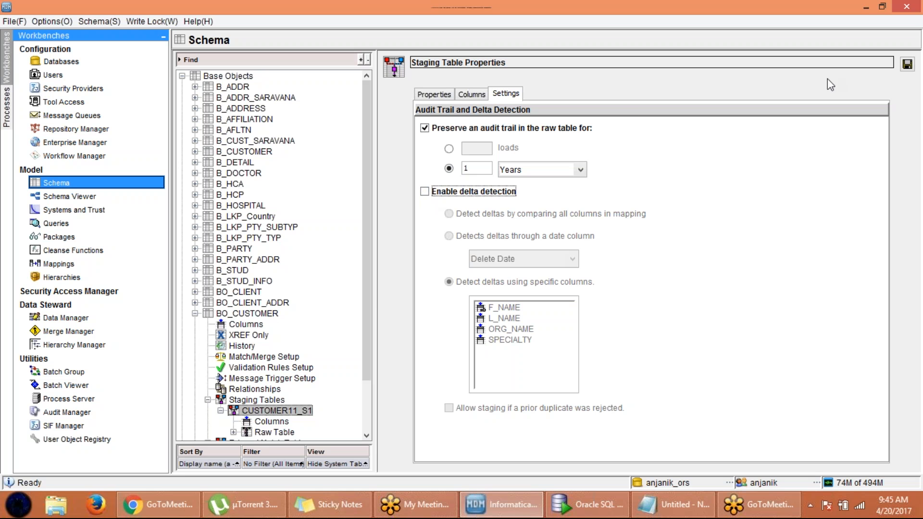
pyautogui.click(908, 64)
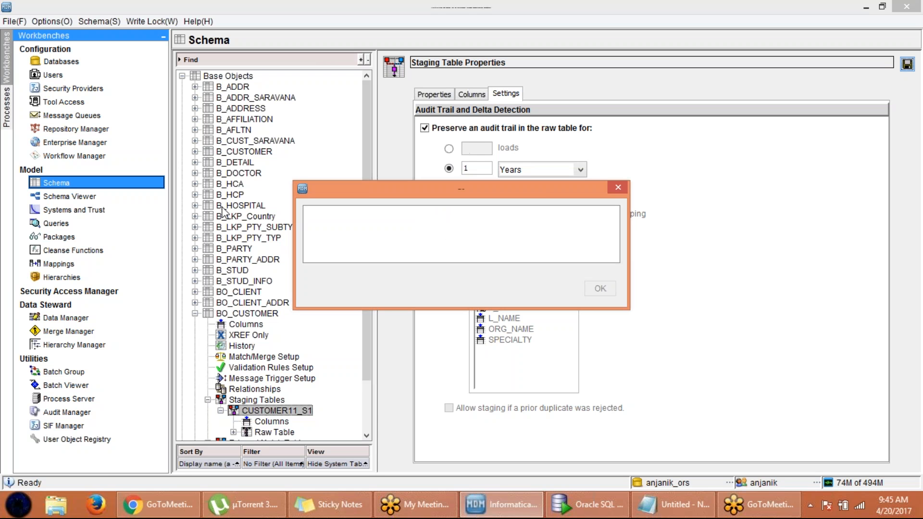
pyautogui.press('Return')
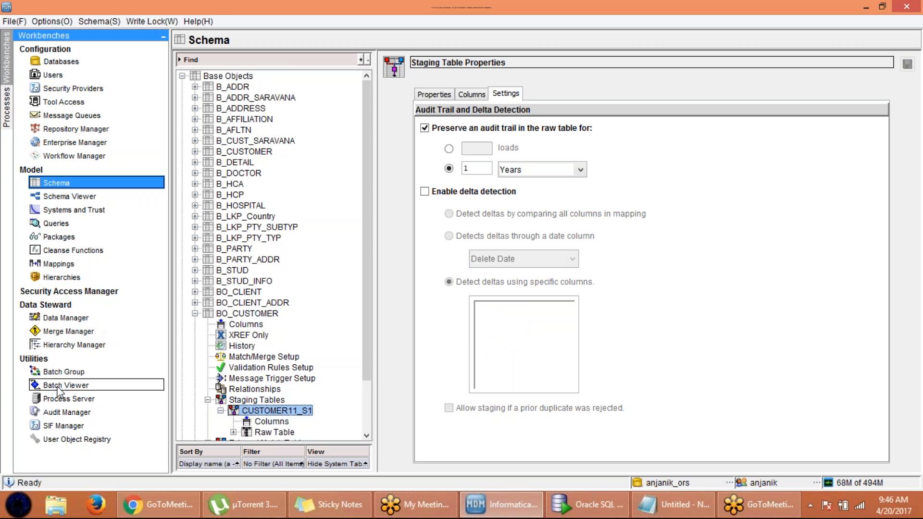
# - Execute the mp_customer11_s1 stage job again in Batch Viewer and open the new run's details
pyautogui.click(103, 385)
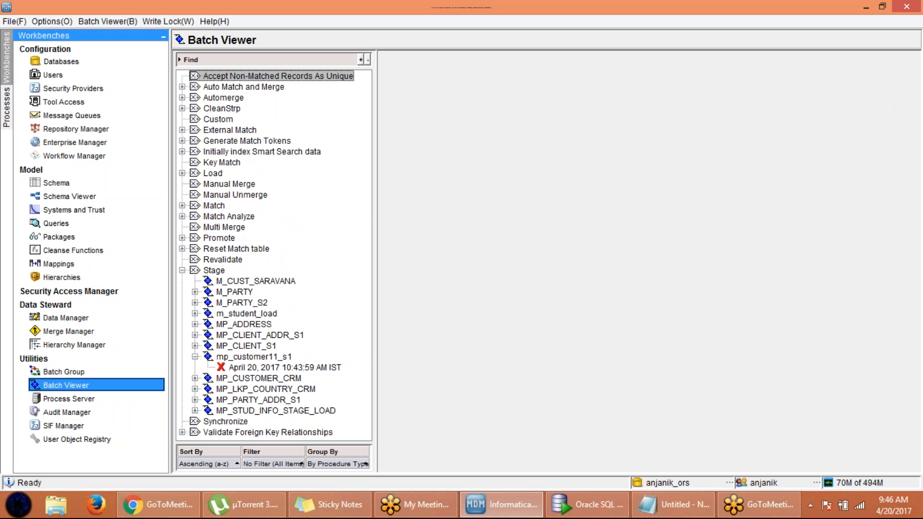
pyautogui.click(263, 360)
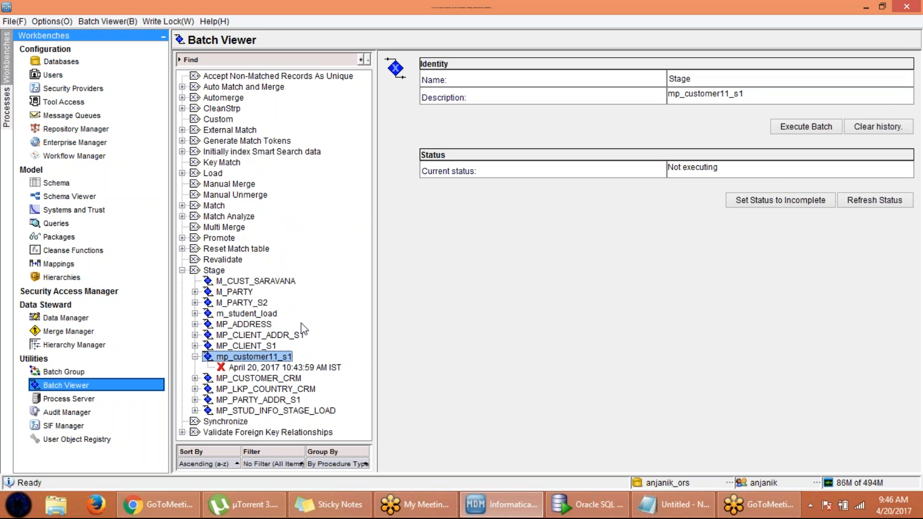
pyautogui.click(789, 128)
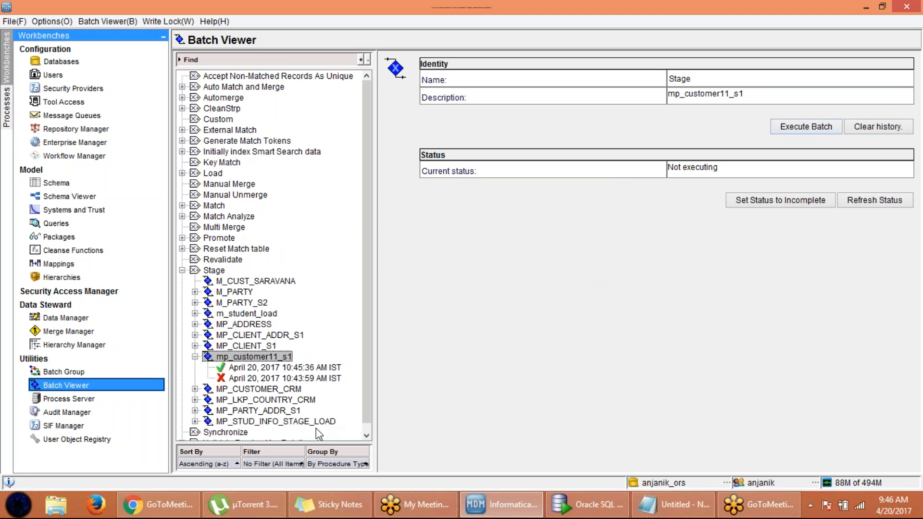
pyautogui.click(236, 368)
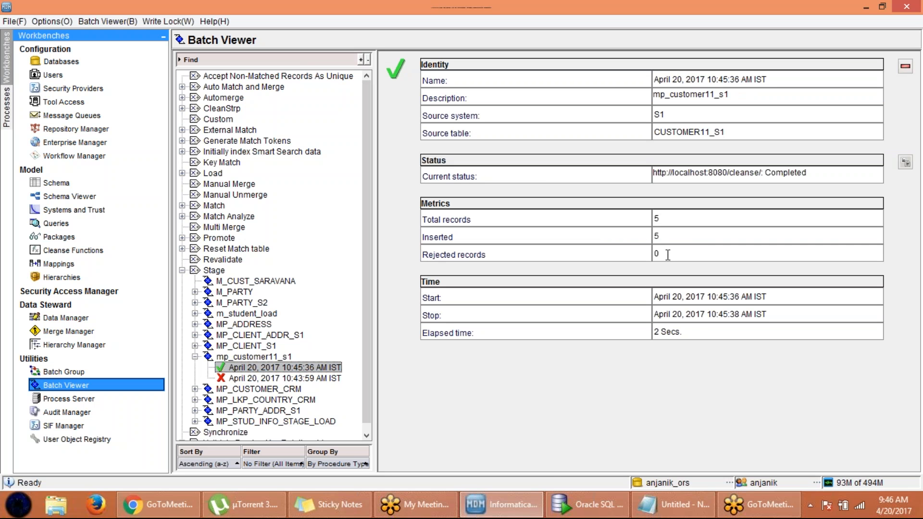
# - Switch to Oracle SQL Developer and duplicate the c_l_cutomer11 select query between the original and the insert statements
pyautogui.click(596, 514)
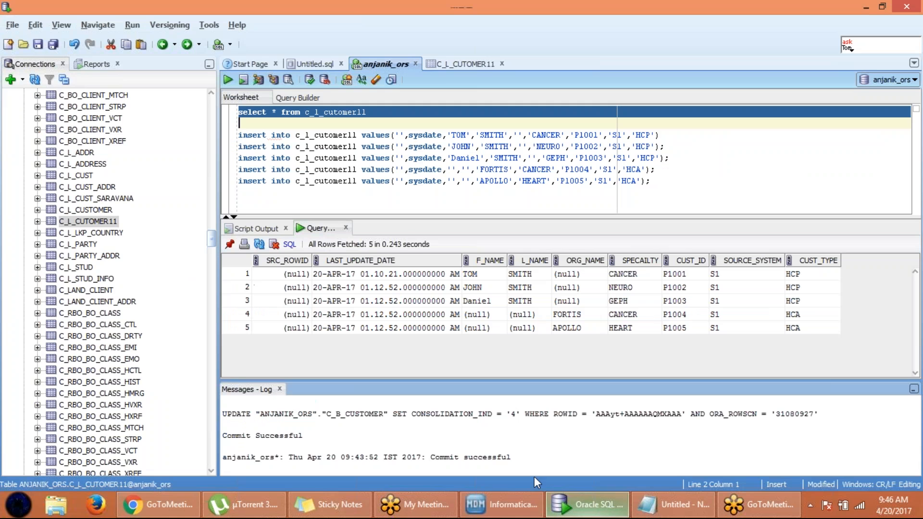
pyautogui.click(391, 115)
pyautogui.moveTo(368, 112); pyautogui.dragTo(235, 115)
pyautogui.hotkey('ctrl', 'c')
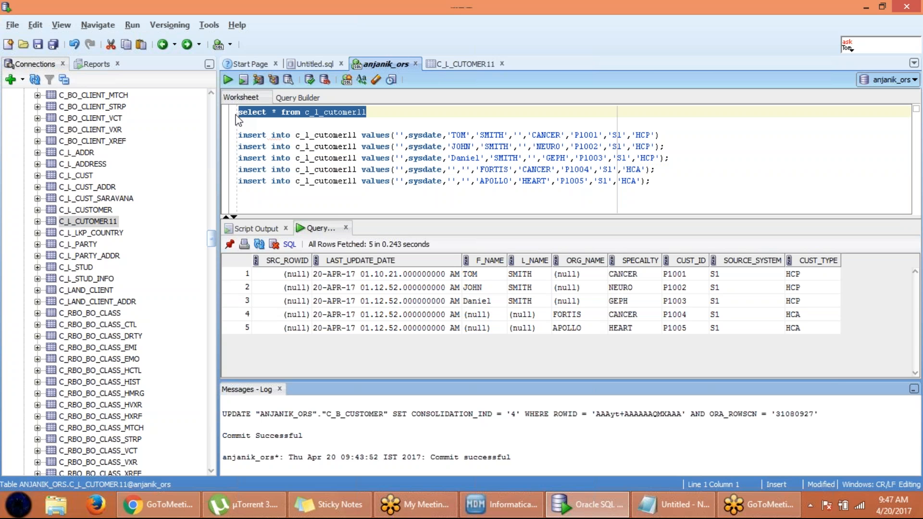
pyautogui.click(375, 114)
pyautogui.press('Return')
pyautogui.press('Return')
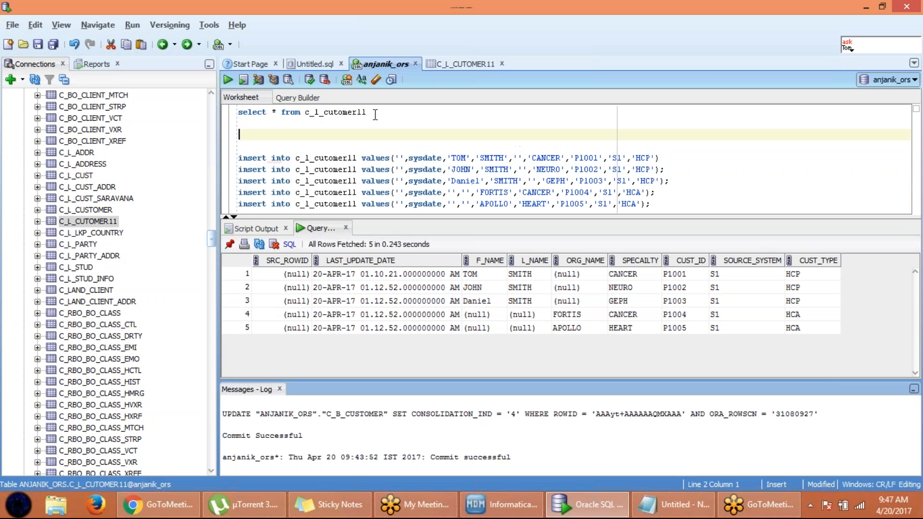
pyautogui.hotkey('ctrl', 'v')
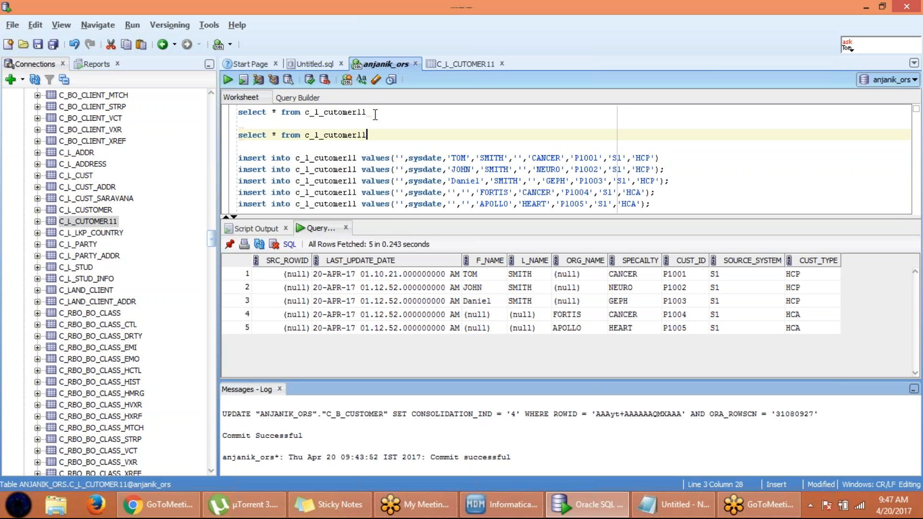
# - Change the copied query's table name to c_S_cutomer11_S1 and try to run the query
pyautogui.click(321, 136)
pyautogui.press('BackSpace')
pyautogui.write('S')
pyautogui.click(377, 134)
pyautogui.write('_S1')
pyautogui.tripleClick(356, 136)
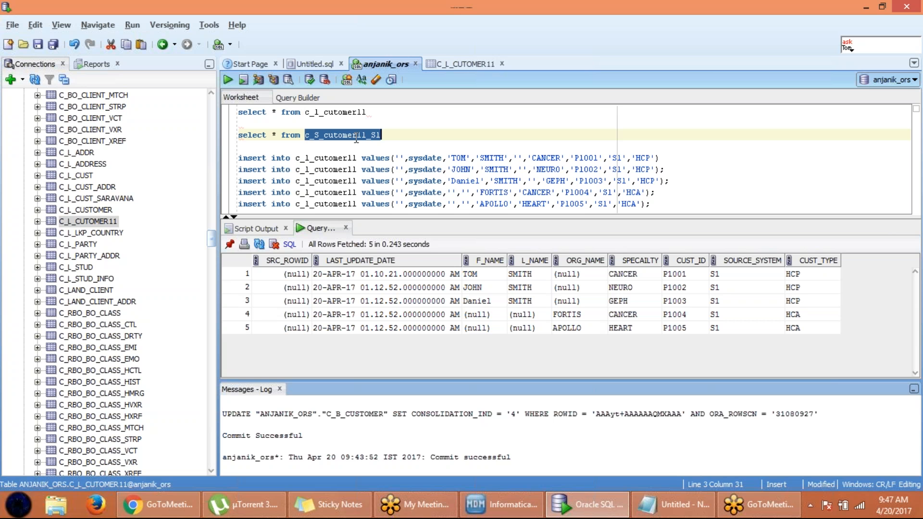
pyautogui.click(228, 81)
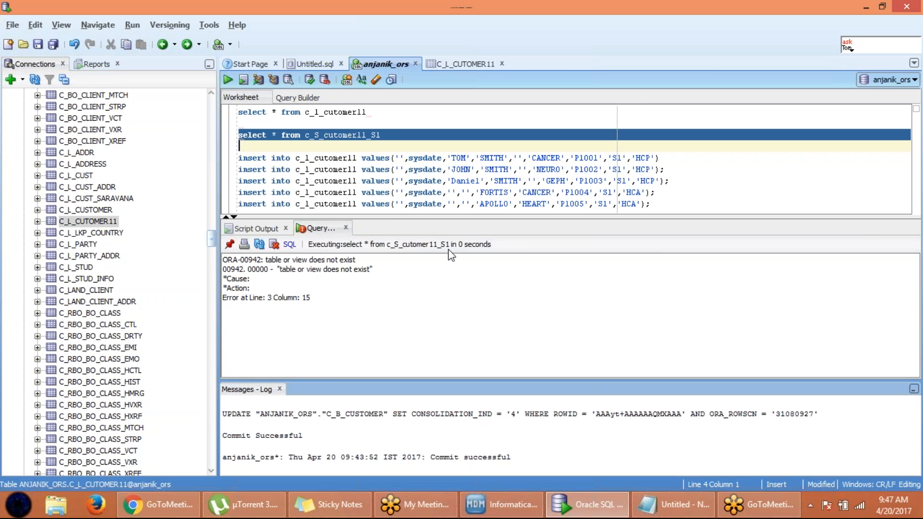
# - Correct the table name to c_S_cuStomer11_S1 and run the select query on the staging table
pyautogui.click(334, 136)
pyautogui.write('S')
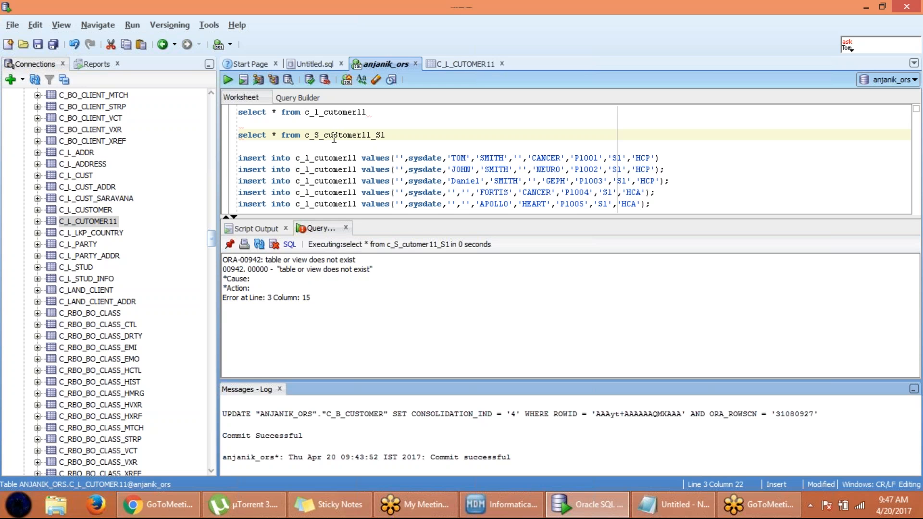
pyautogui.doubleClick(341, 134)
pyautogui.tripleClick(341, 133)
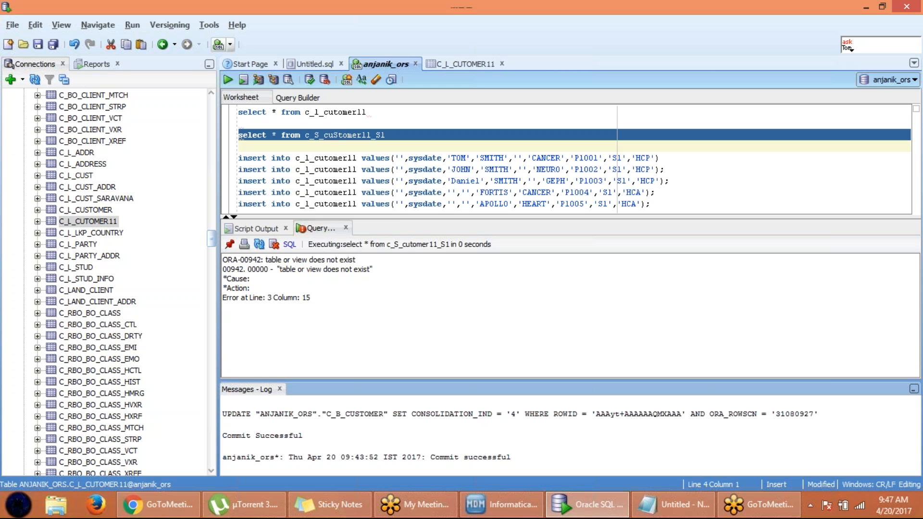
pyautogui.click(229, 80)
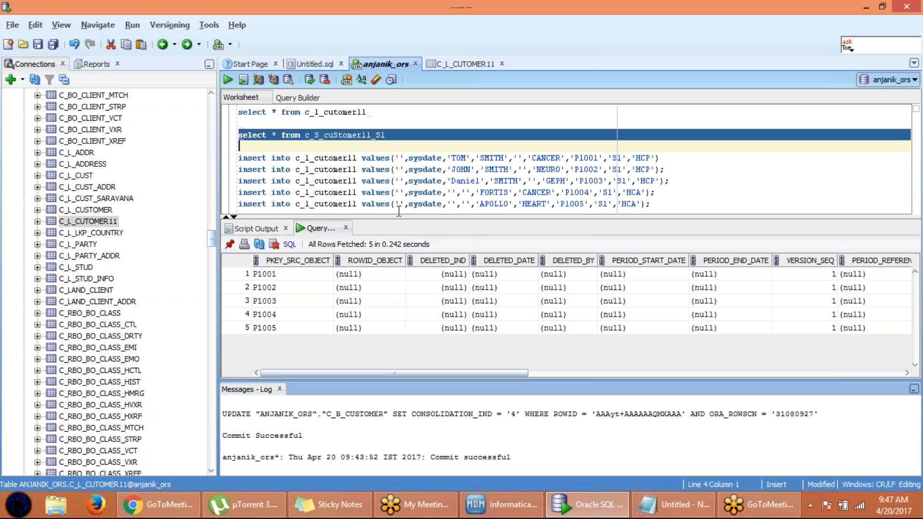
# - Enlarge the query result area and examine the staged customer rows across all columns, including NAME
pyautogui.moveTo(399, 219); pyautogui.dragTo(385, 159)
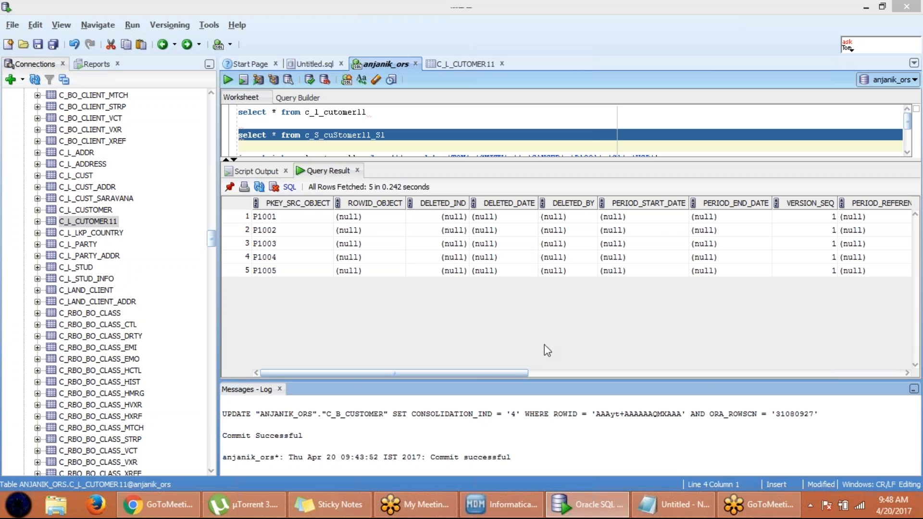
pyautogui.click(472, 374)
pyautogui.moveTo(472, 374); pyautogui.dragTo(853, 373)
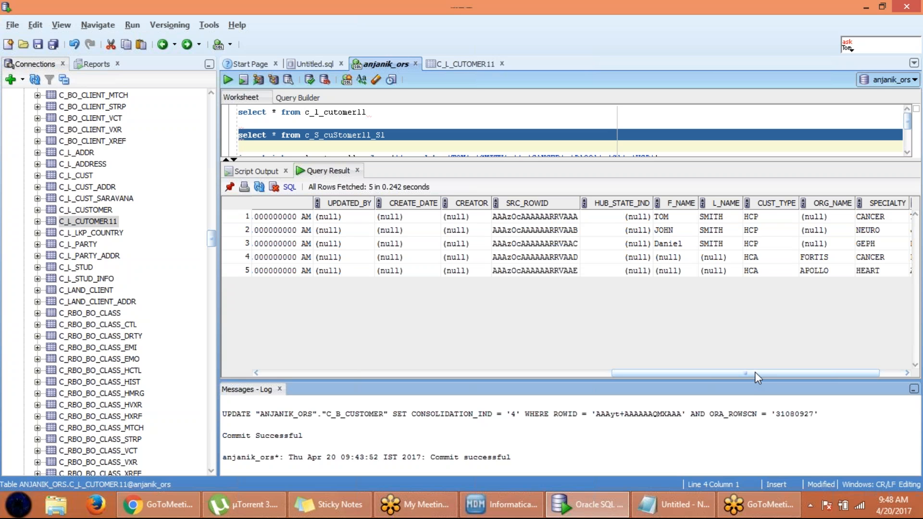
pyautogui.moveTo(756, 372); pyautogui.dragTo(785, 375)
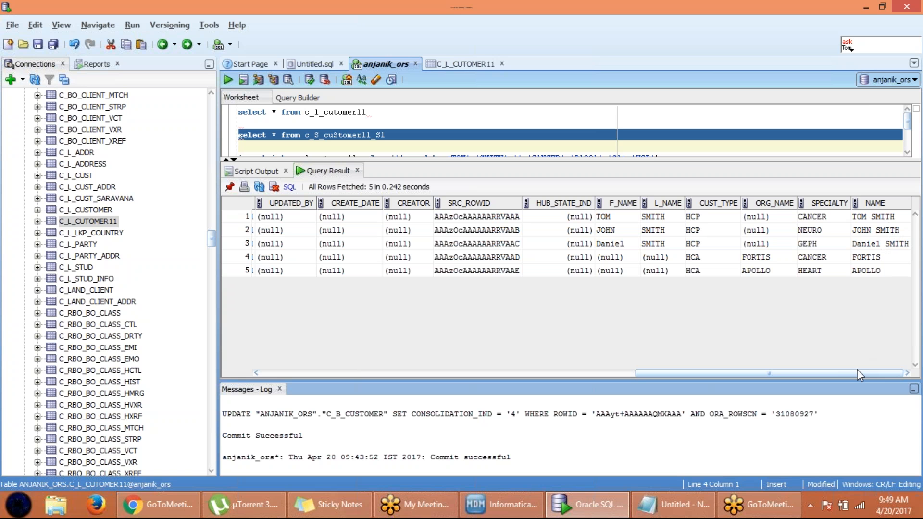
pyautogui.moveTo(858, 375); pyautogui.dragTo(482, 375)
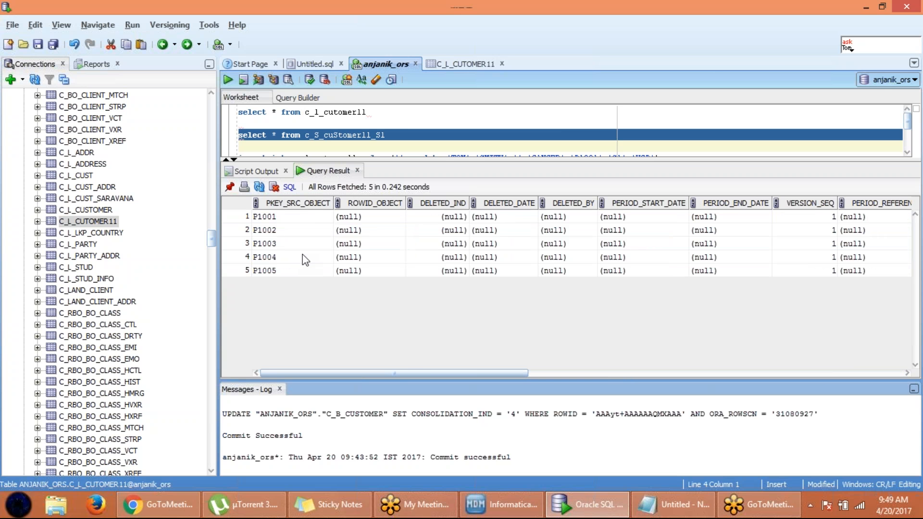
pyautogui.click(407, 122)
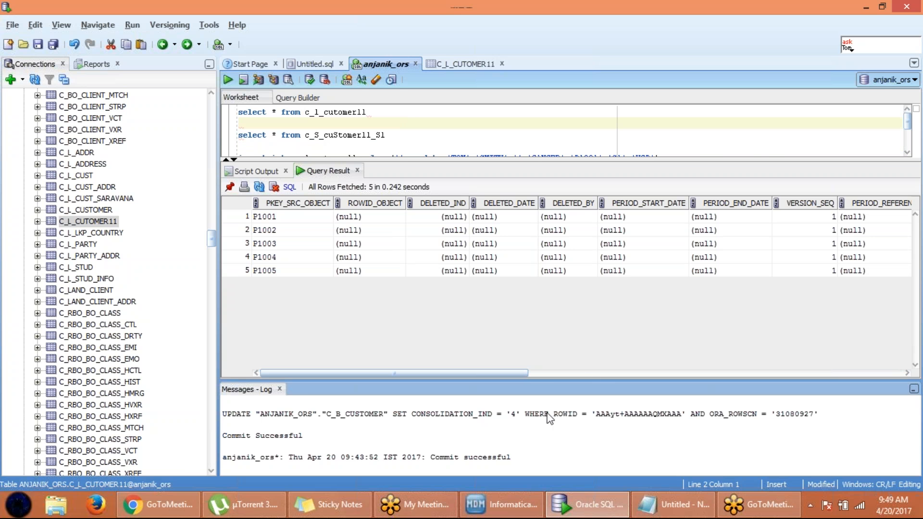
# - Switch to the Informatica MDM Hub console, execute the Load from CUSTOMER11_S1 job, and open its run details
pyautogui.click(579, 500)
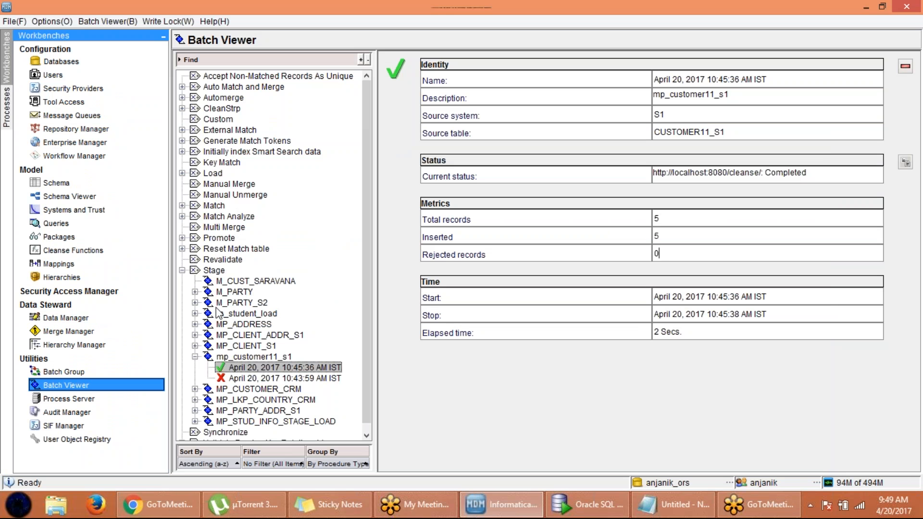
pyautogui.click(182, 173)
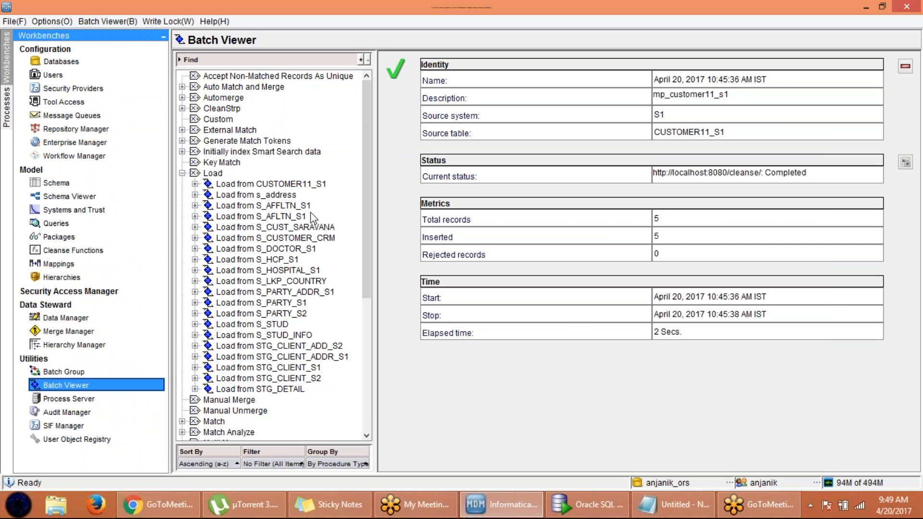
pyautogui.click(288, 184)
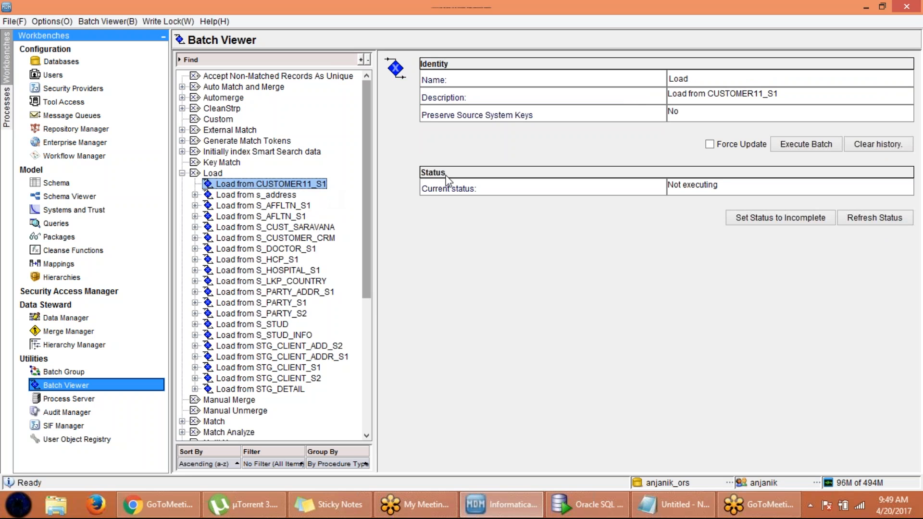
pyautogui.click(810, 145)
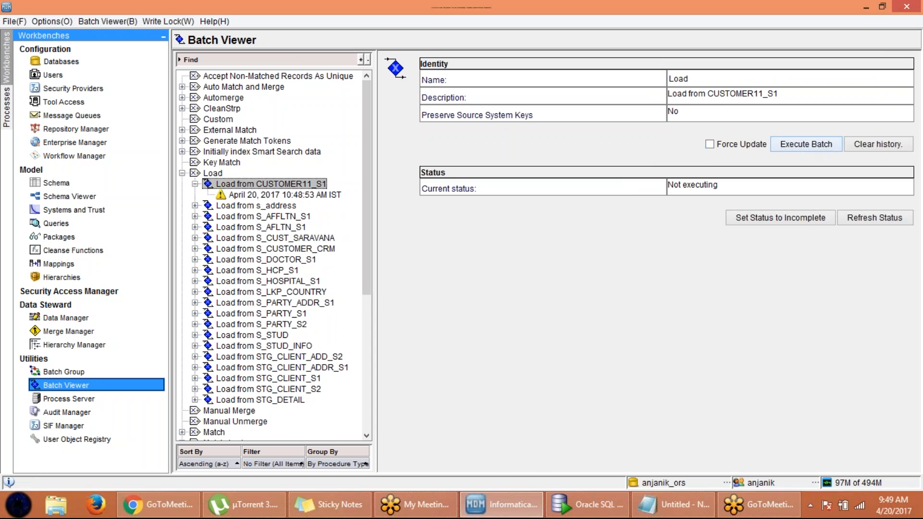
pyautogui.click(299, 197)
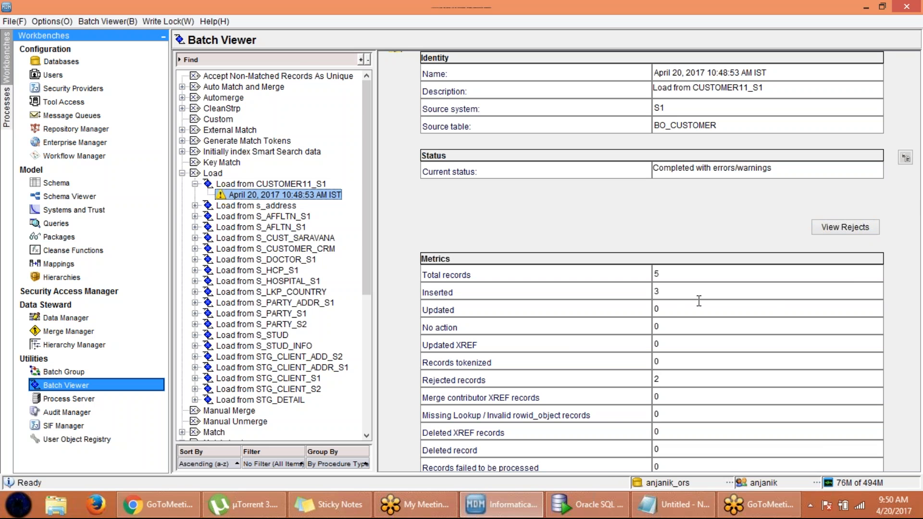
# - Check the load run's inserted and rejected record metrics and read the rejected records' full error descriptions
pyautogui.click(661, 293)
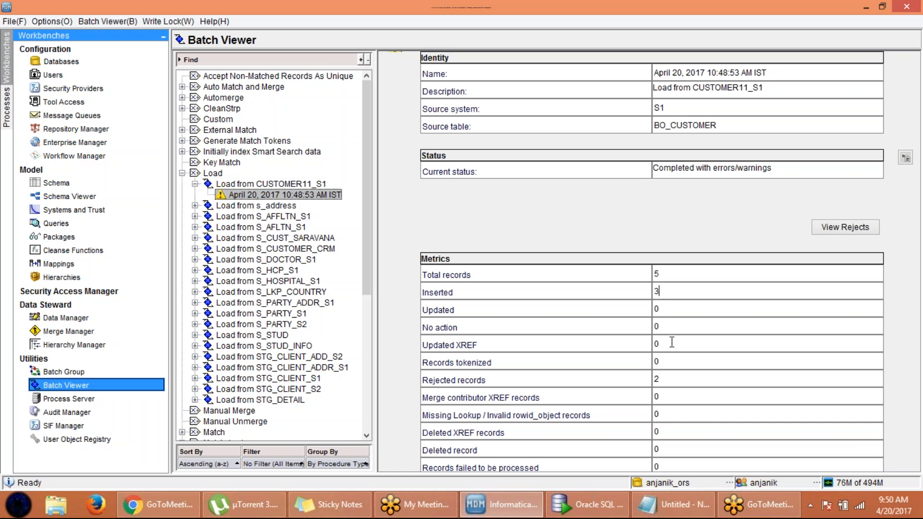
pyautogui.click(662, 377)
pyautogui.click(854, 230)
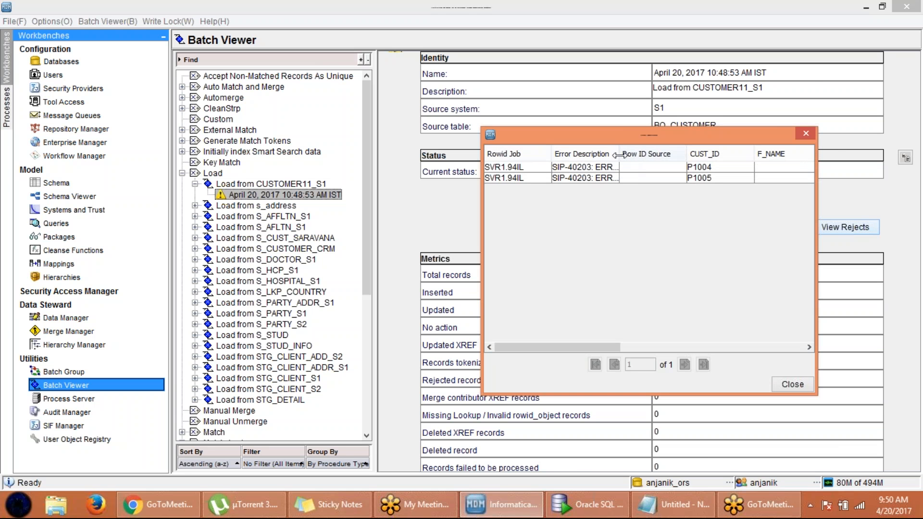
pyautogui.moveTo(620, 157); pyautogui.dragTo(802, 204)
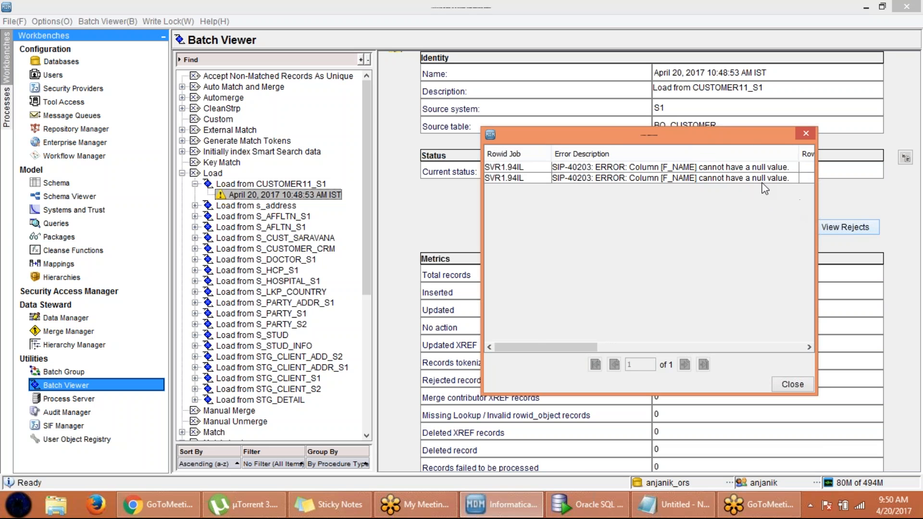
pyautogui.click(675, 178)
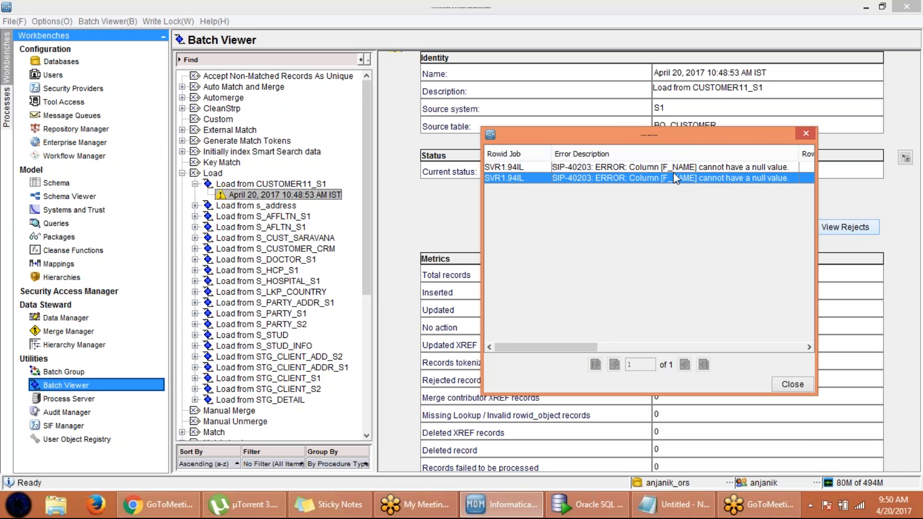
pyautogui.click(679, 169)
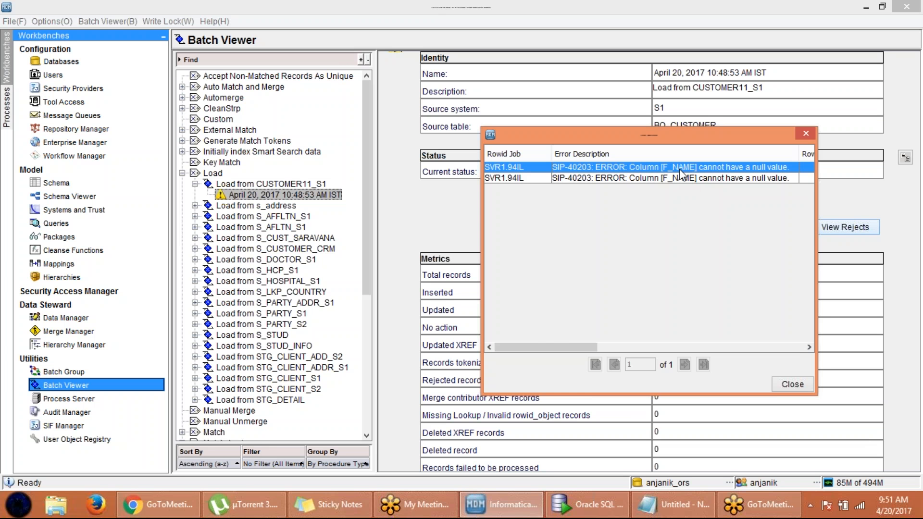
pyautogui.click(806, 134)
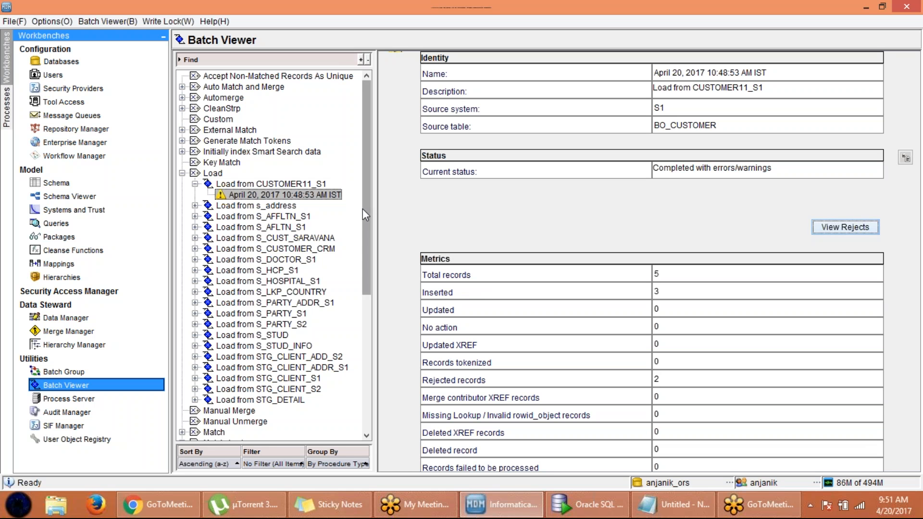
# - Open the columns of the BO_CUSTOMER base object in the Schema tool and inspect the F_NAME column's nullable setting
pyautogui.click(115, 193)
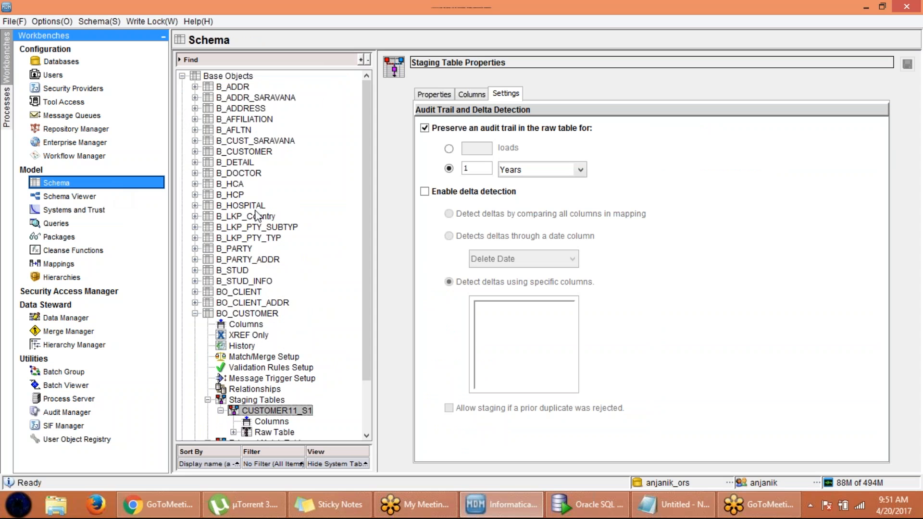
pyautogui.click(255, 325)
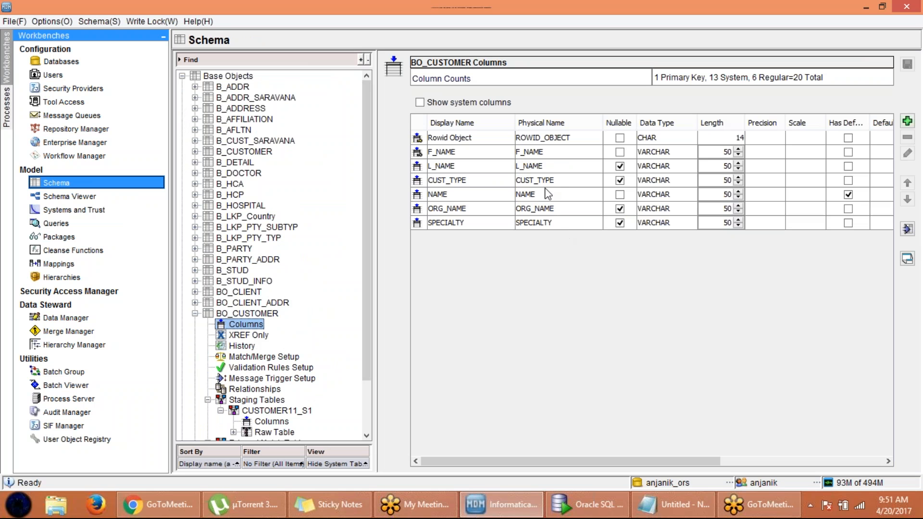
pyautogui.click(623, 153)
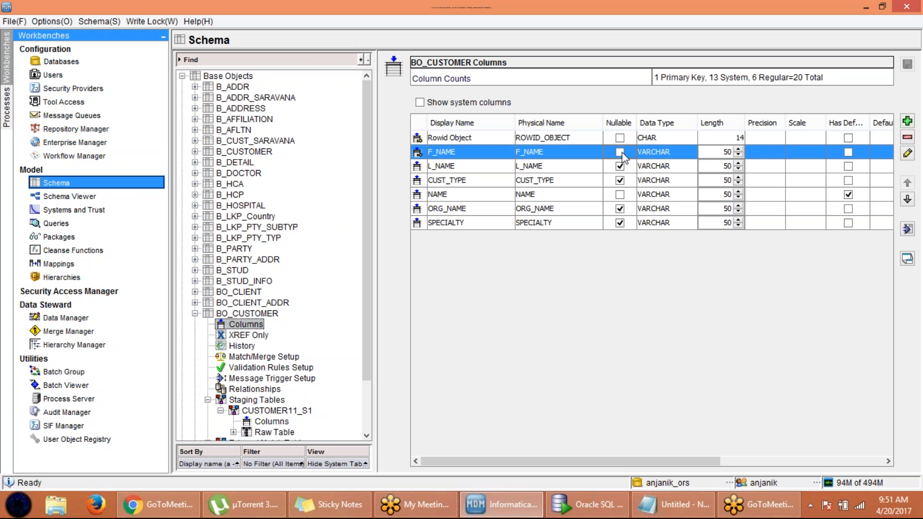
pyautogui.click(908, 154)
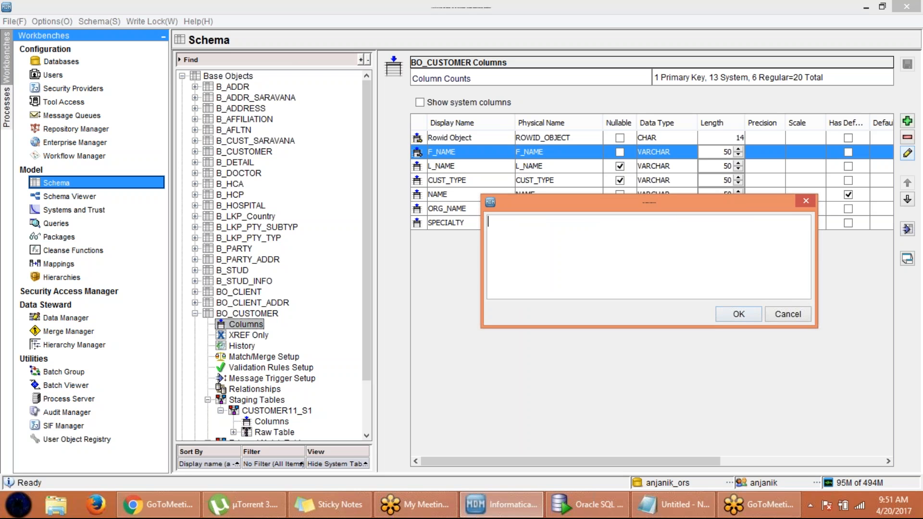
pyautogui.click(806, 202)
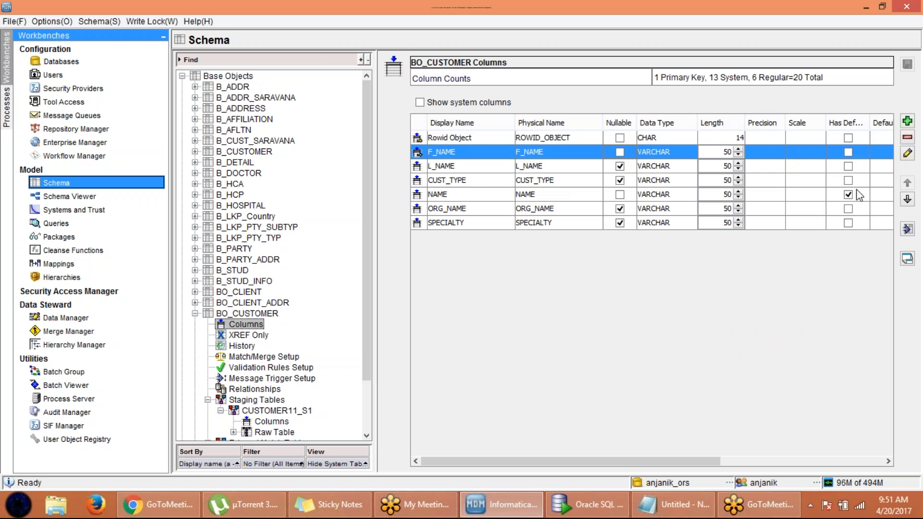
# - Enter NA in the edit dialog of BO_CUSTOMER's F_NAME column, accept it, and review the column settings
pyautogui.moveTo(630, 461); pyautogui.dragTo(726, 452)
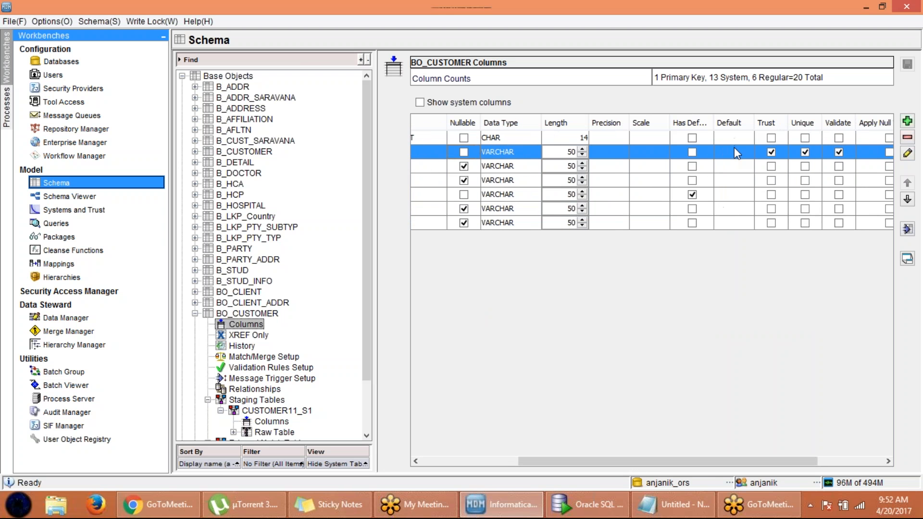
pyautogui.click(908, 154)
pyautogui.write('NA')
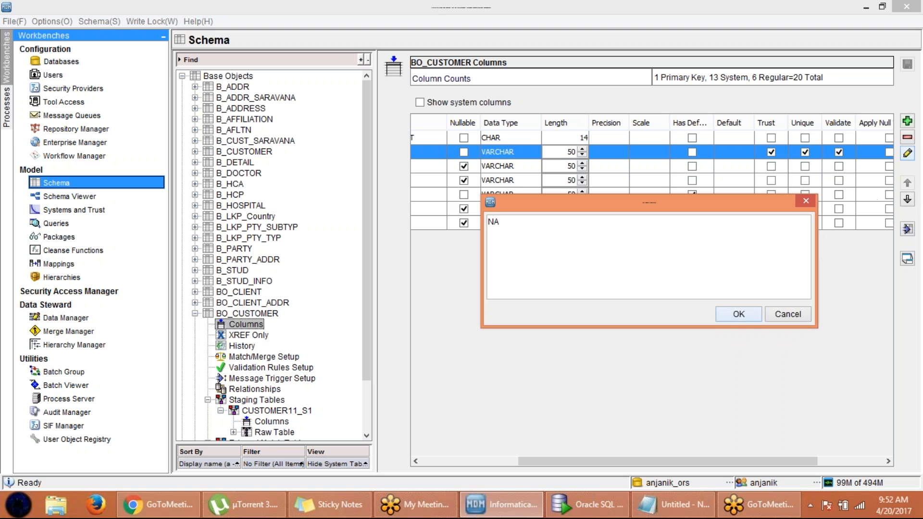
pyautogui.click(736, 317)
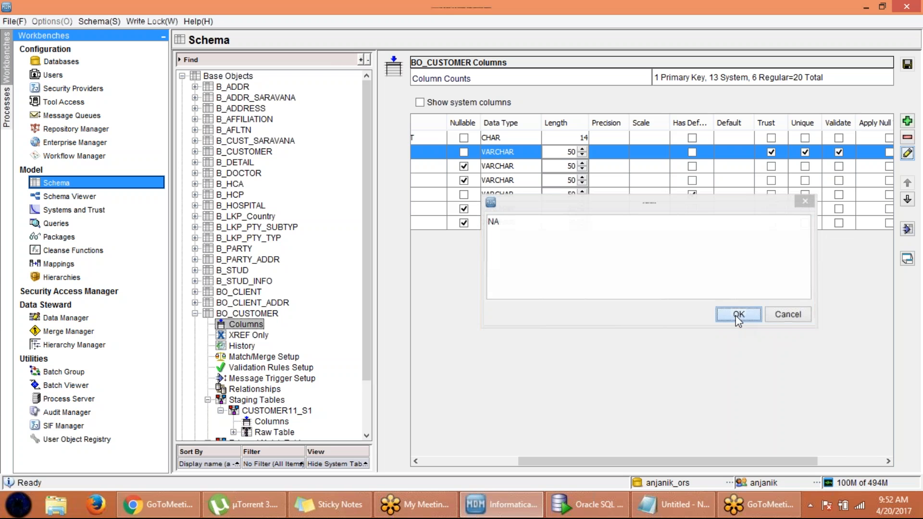
pyautogui.click(643, 164)
pyautogui.click(644, 156)
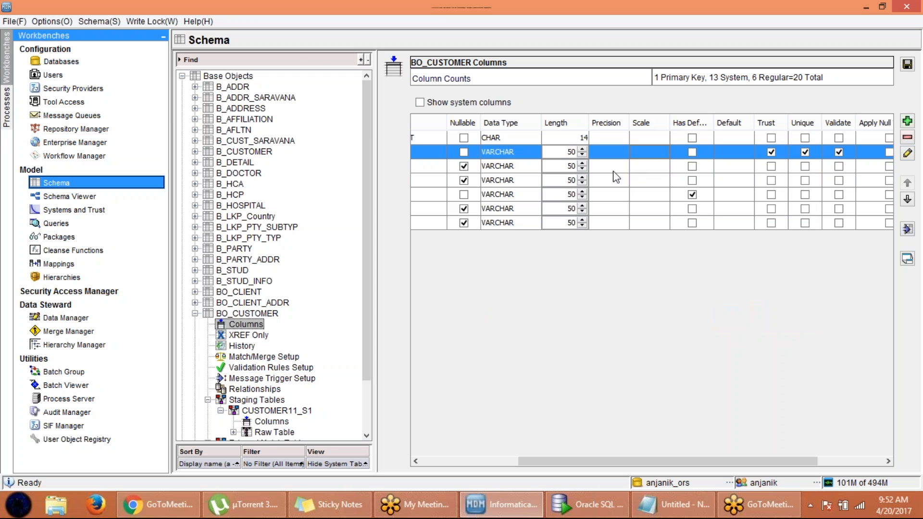
pyautogui.click(613, 171)
pyautogui.click(650, 153)
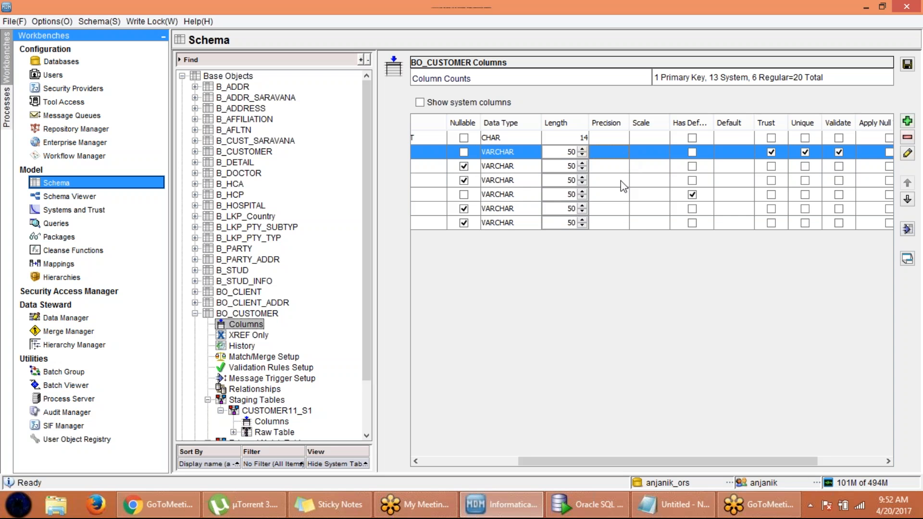
pyautogui.click(615, 166)
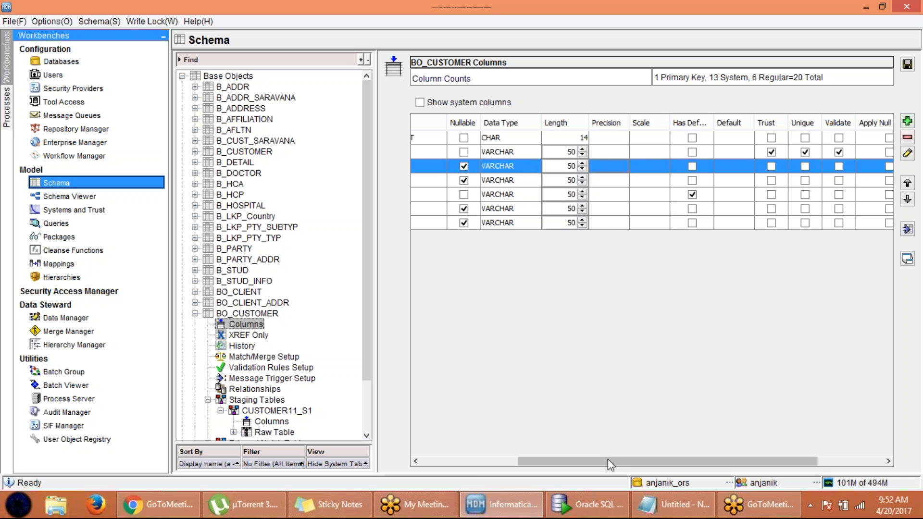
pyautogui.moveTo(608, 459); pyautogui.dragTo(477, 434)
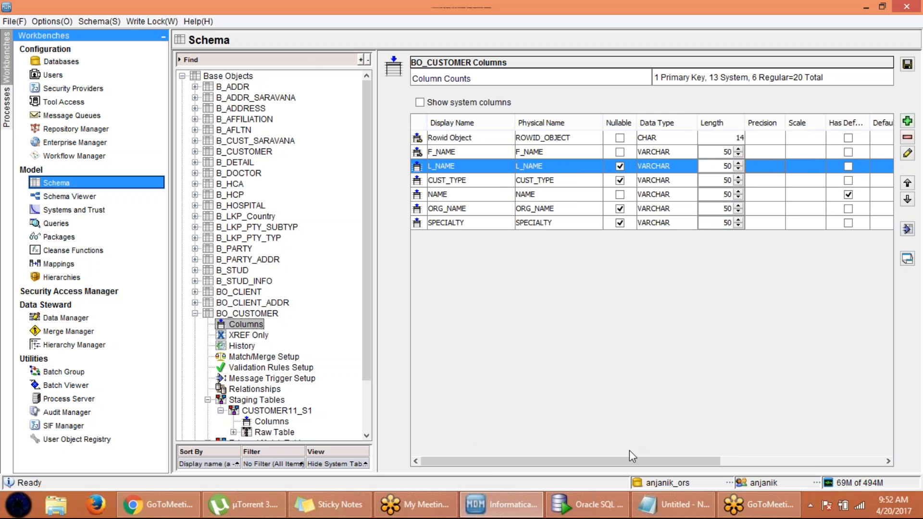
# - Switch to Oracle SQL Developer and change the first select query's table name to c_B_cuStomer11
pyautogui.click(593, 504)
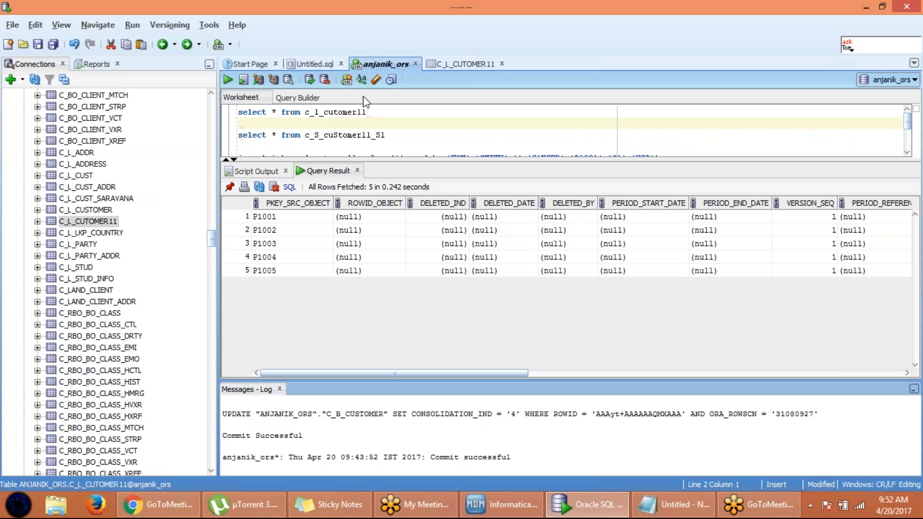
pyautogui.click(371, 113)
pyautogui.click(319, 112)
pyautogui.press('BackSpace')
pyautogui.write('B')
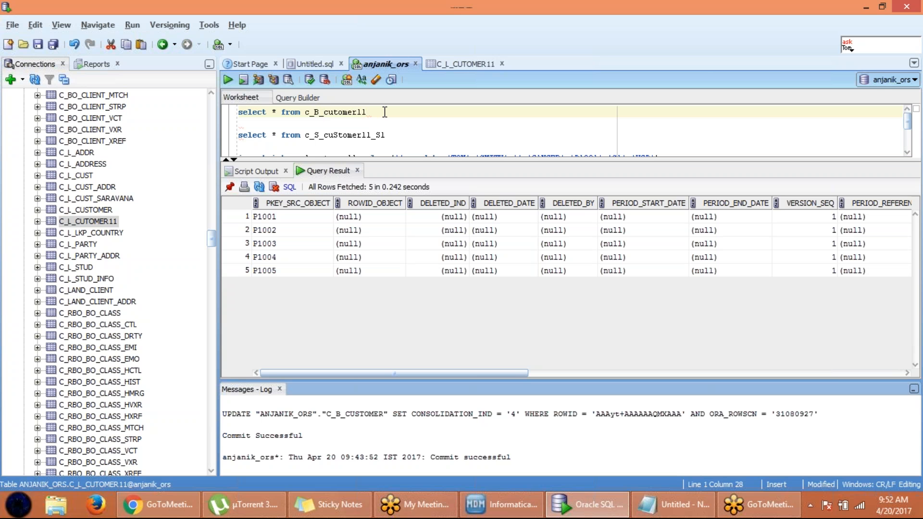
pyautogui.press('Left')
pyautogui.press('Left')
pyautogui.press('Left')
pyautogui.press('Left')
pyautogui.press('Left')
pyautogui.press('Left')
pyautogui.press('Left')
pyautogui.write('S')
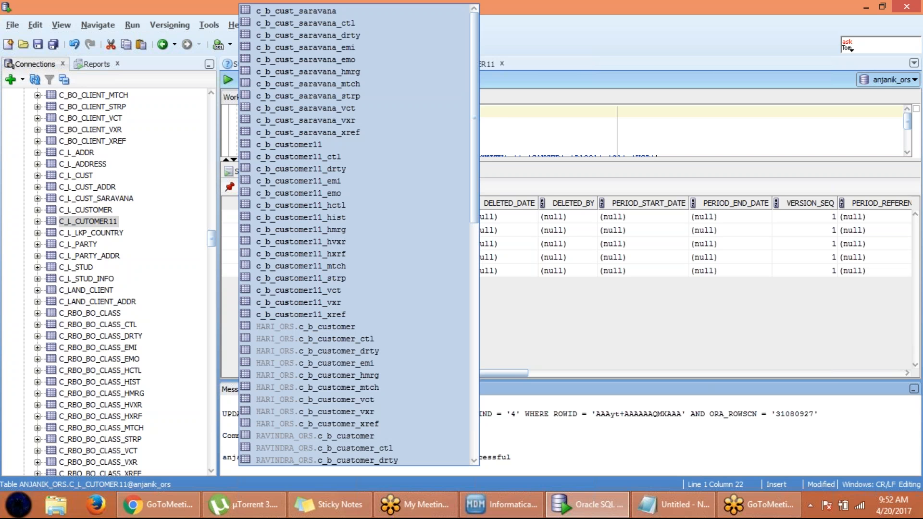
pyautogui.click(540, 148)
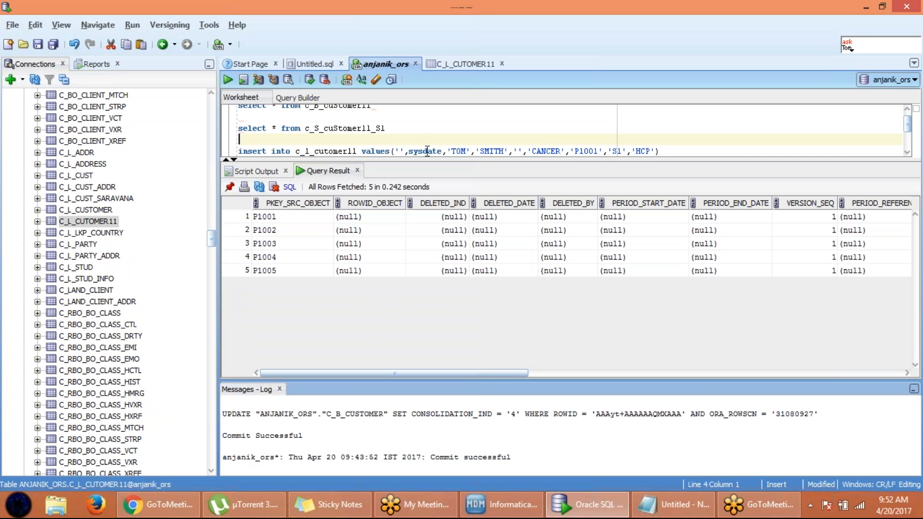
# - Run the select query on c_B_cuStomer11 and examine the loaded base object rows in an enlarged result area
pyautogui.moveTo(426, 161); pyautogui.dragTo(433, 268)
pyautogui.tripleClick(348, 111)
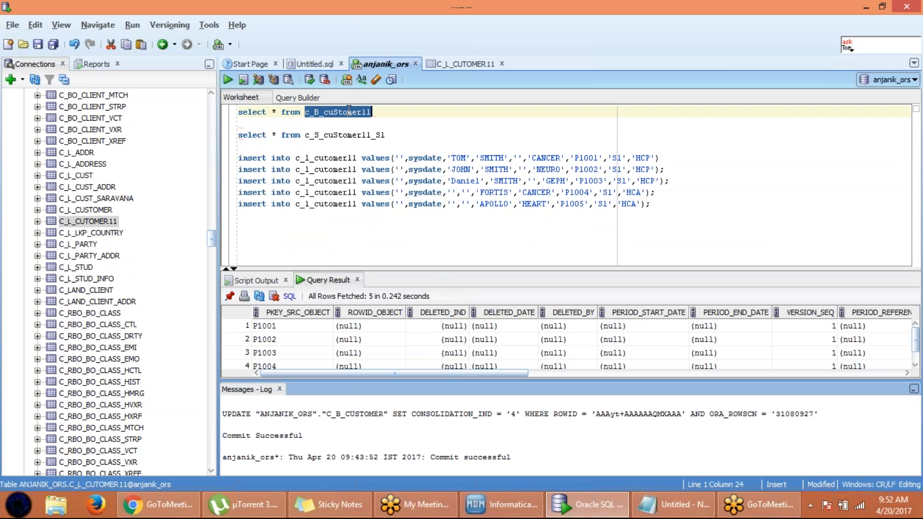
pyautogui.click(228, 81)
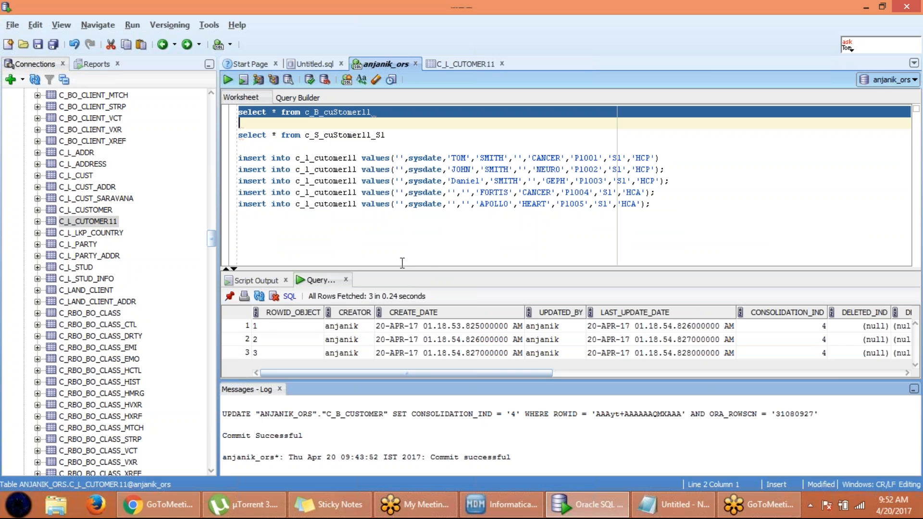
pyautogui.moveTo(402, 268); pyautogui.dragTo(393, 155)
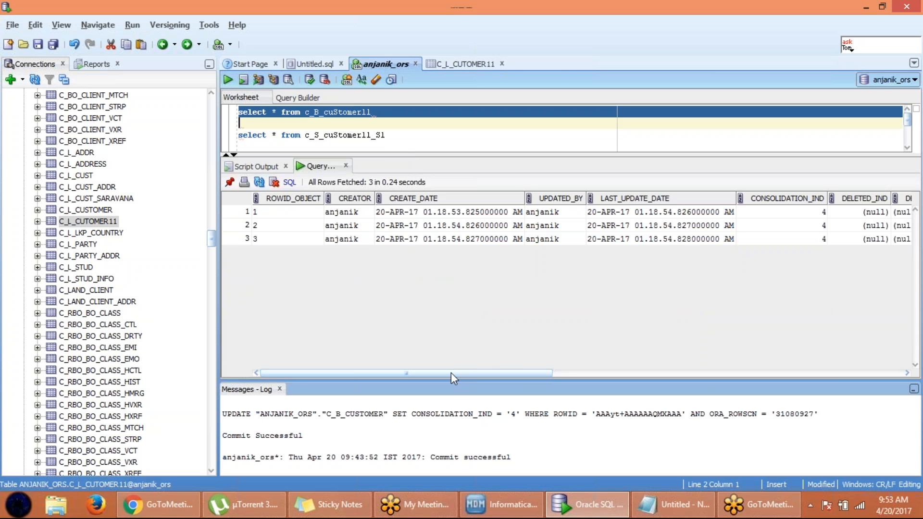
pyautogui.moveTo(451, 374)
pyautogui.mouseDown()
pyautogui.moveTo(461, 371)
pyautogui.moveTo(450, 370)
pyautogui.mouseUp()
pyautogui.moveTo(382, 371); pyautogui.dragTo(507, 368)
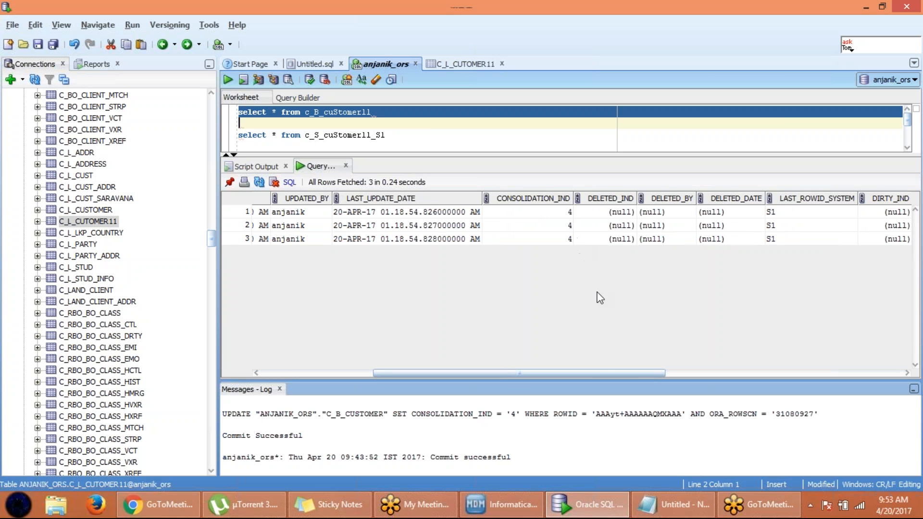
pyautogui.moveTo(608, 371); pyautogui.dragTo(428, 356)
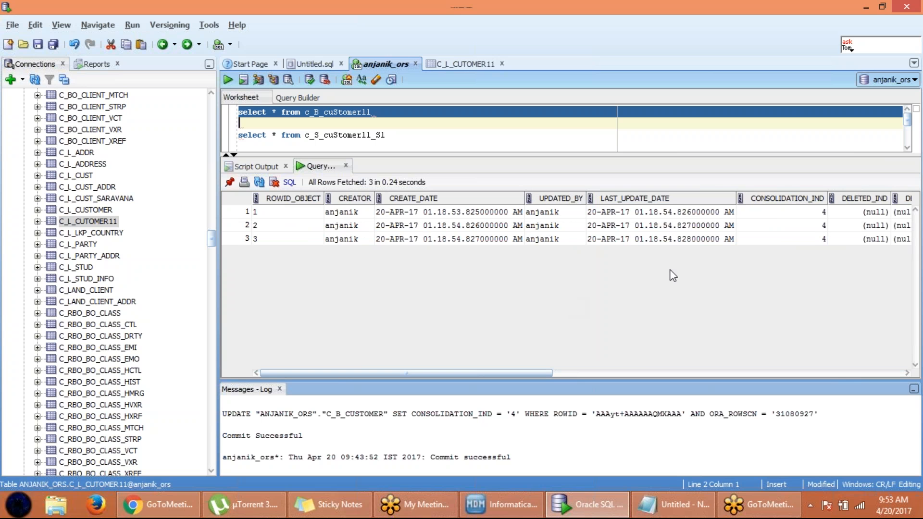
# - Change the query's table to c_B_cuStomer11_XREF and run it
pyautogui.click(391, 112)
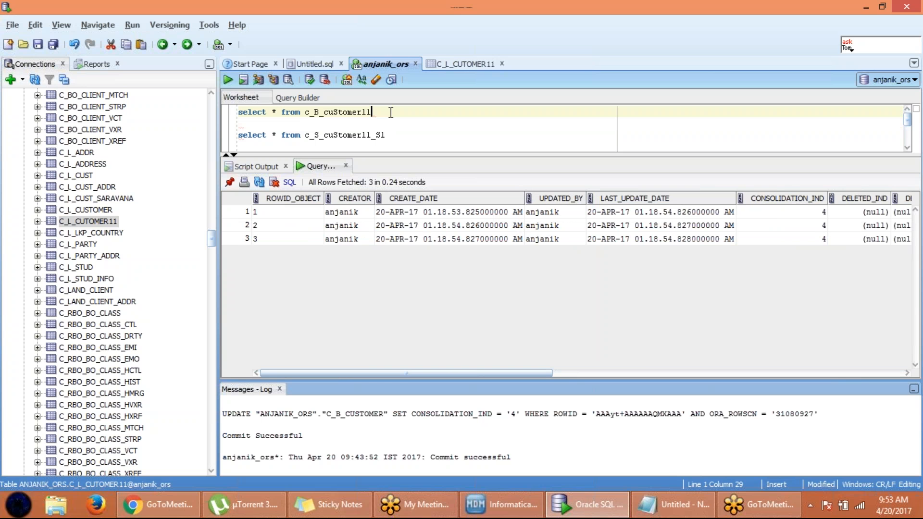
pyautogui.write('_XREF')
pyautogui.tripleClick(391, 113)
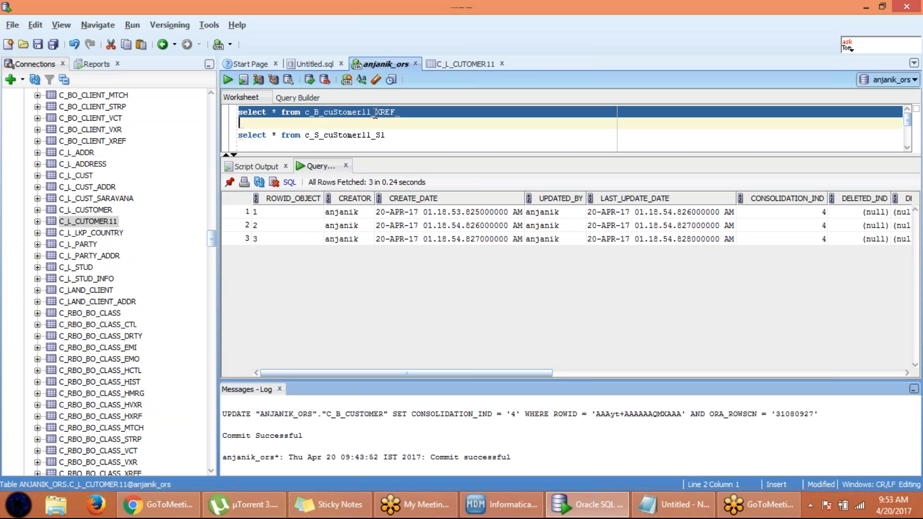
pyautogui.click(227, 80)
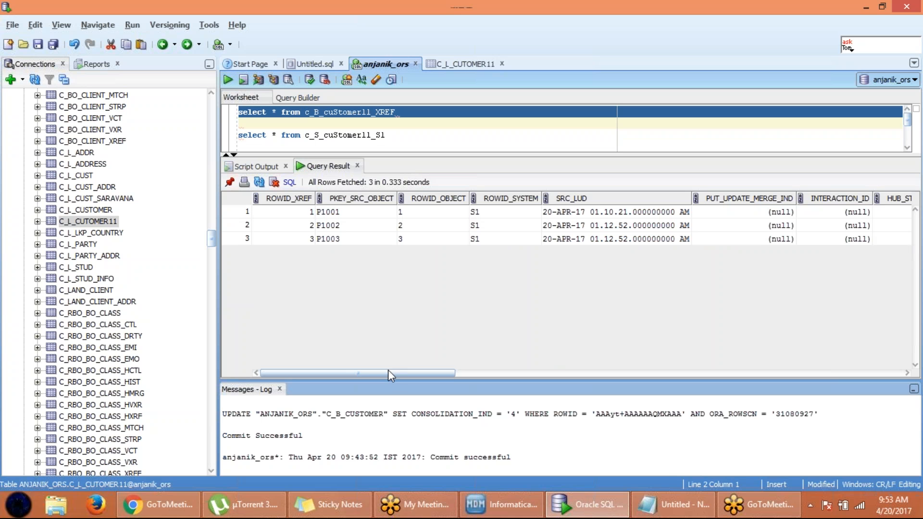
# - Examine the cross-reference rows, comparing each PKEY_SRC_OBJECT value with its ROWID_XREF, ROWID_OBJECT and source system
pyautogui.moveTo(388, 373); pyautogui.dragTo(354, 367)
pyautogui.click(372, 217)
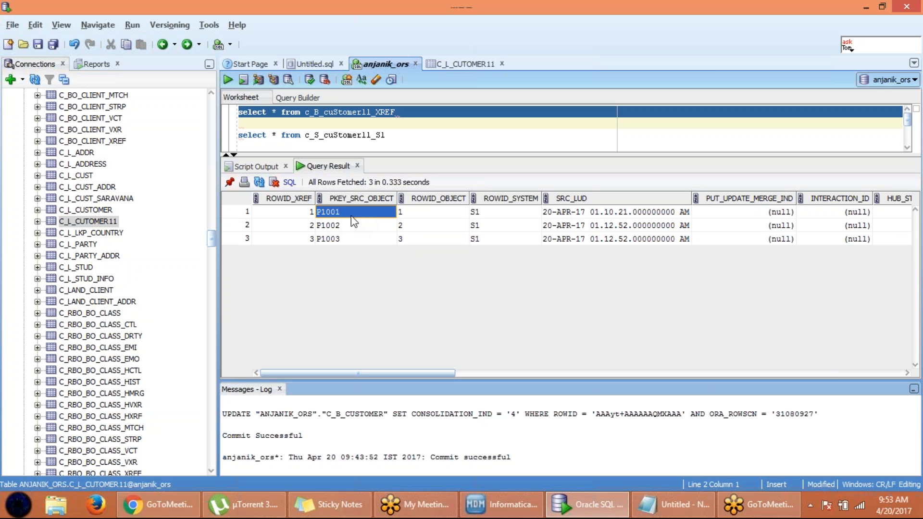
pyautogui.click(338, 229)
pyautogui.click(339, 239)
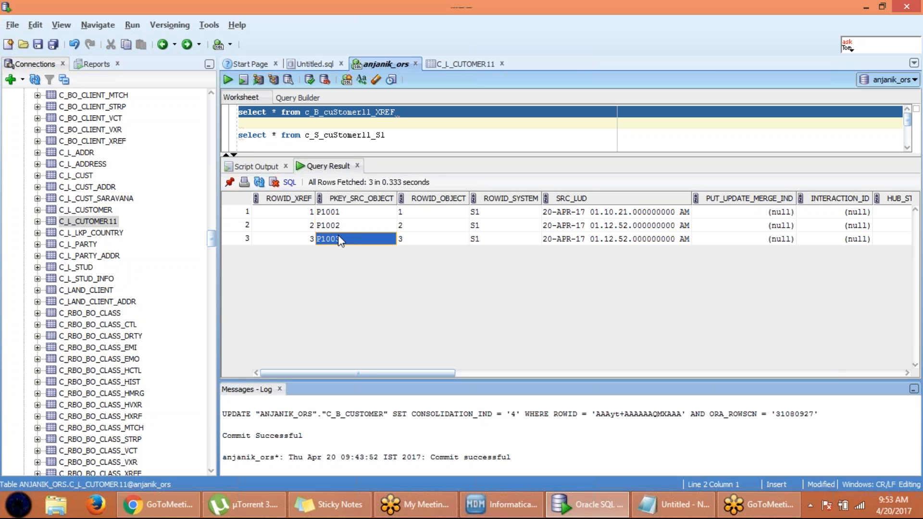
pyautogui.click(338, 227)
pyautogui.click(339, 212)
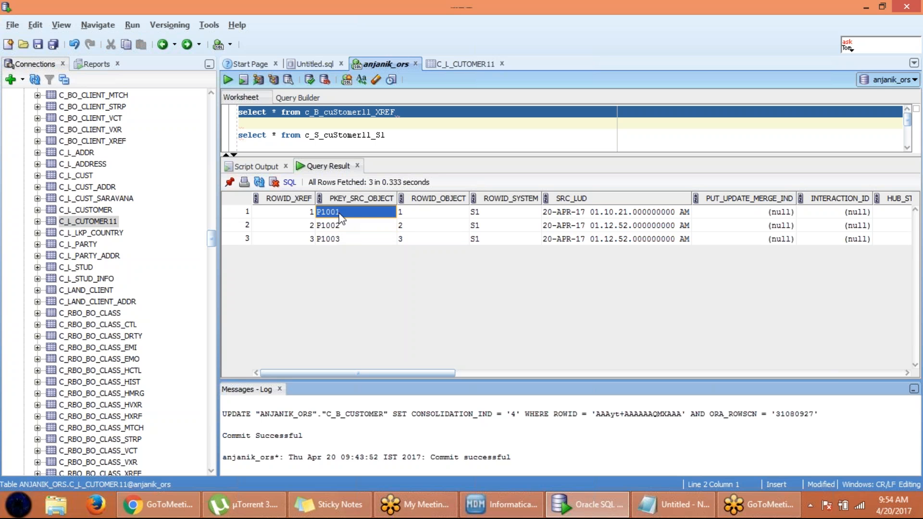
pyautogui.click(366, 226)
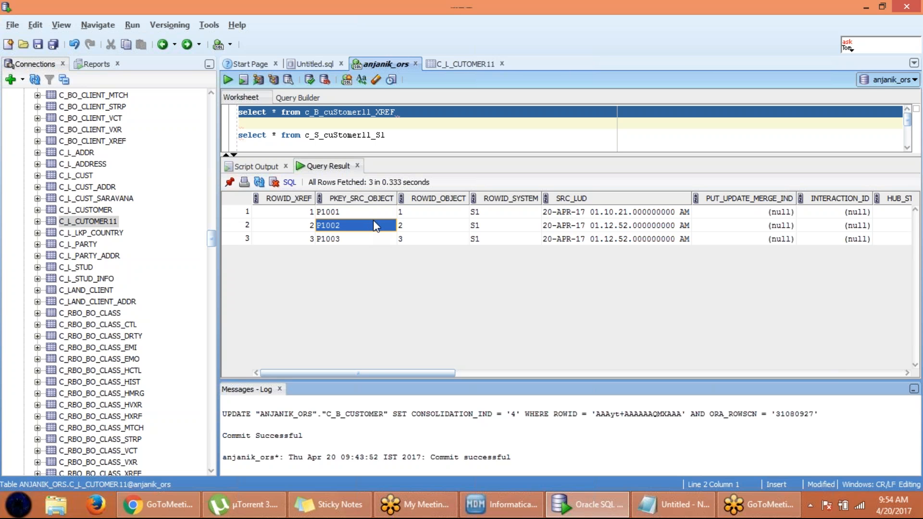
pyautogui.click(373, 212)
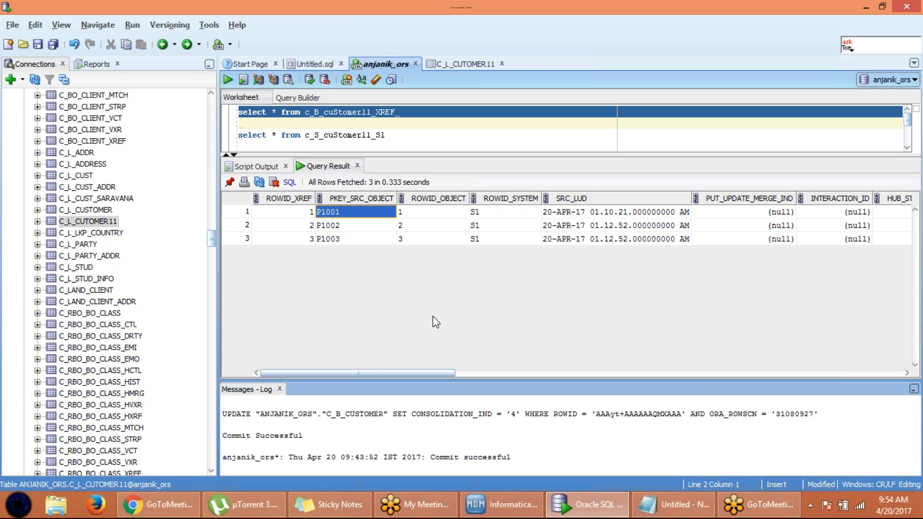
pyautogui.moveTo(422, 372); pyautogui.dragTo(364, 399)
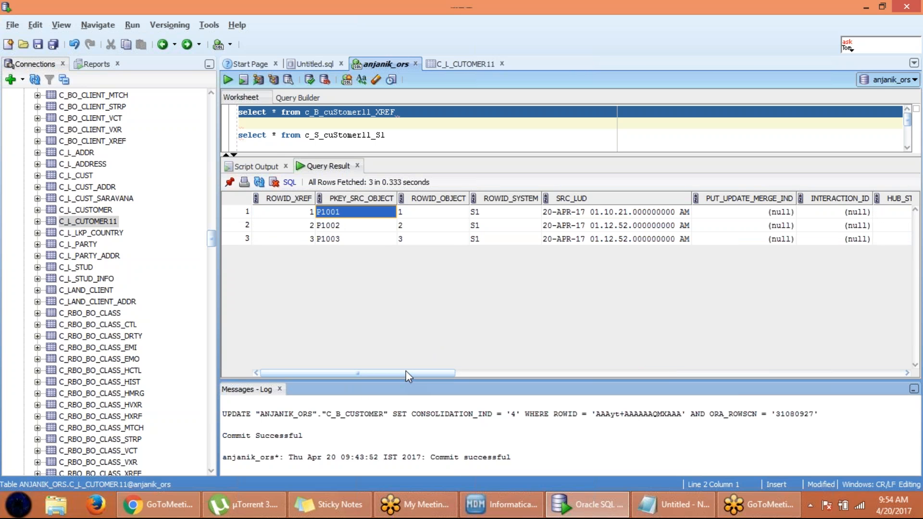
pyautogui.moveTo(406, 372); pyautogui.dragTo(409, 371)
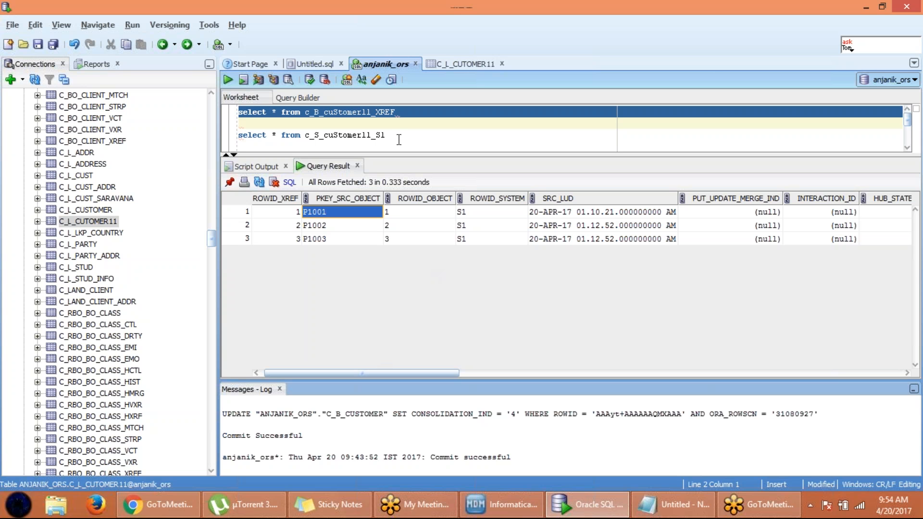
# - Change the query's table to c_B_cuStomer11_HIST, run it, and look through the history rows' columns
pyautogui.click(397, 111)
pyautogui.press('BackSpace')
pyautogui.press('BackSpace')
pyautogui.press('BackSpace')
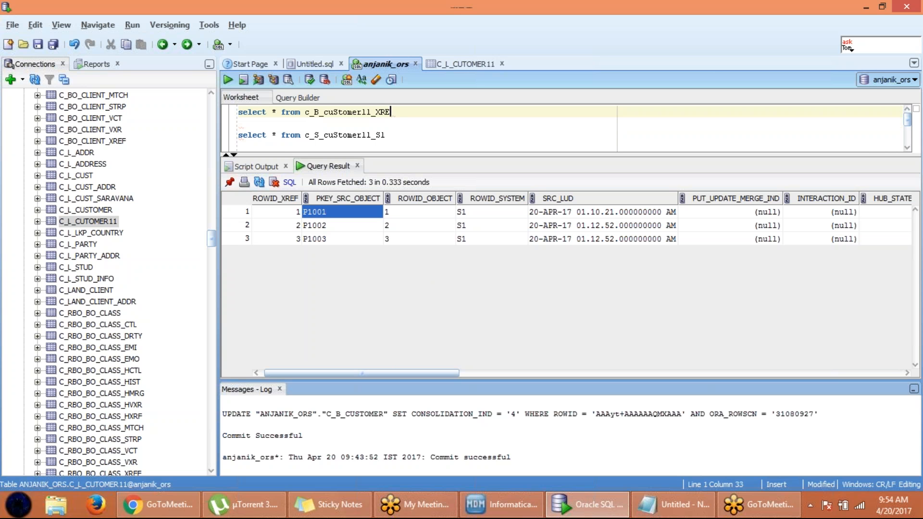
pyautogui.press('BackSpace')
pyautogui.write('HIST')
pyautogui.tripleClick(377, 112)
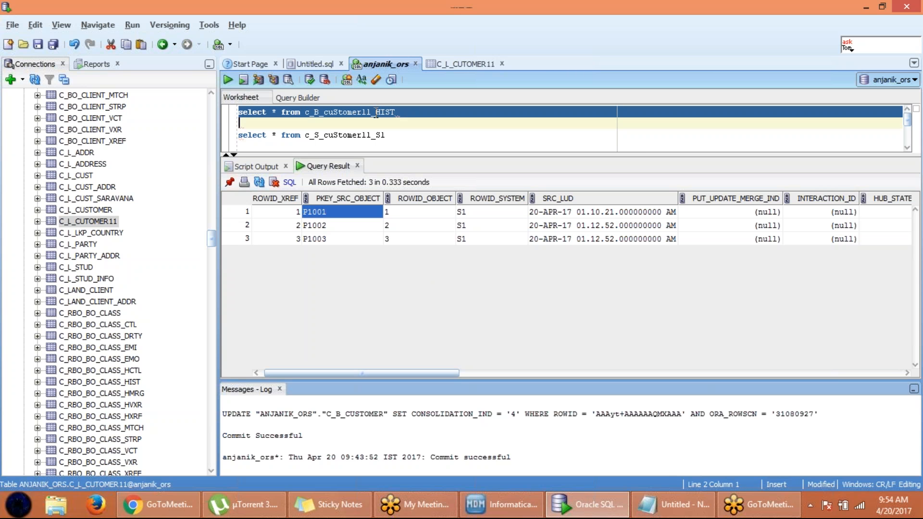
pyautogui.click(229, 78)
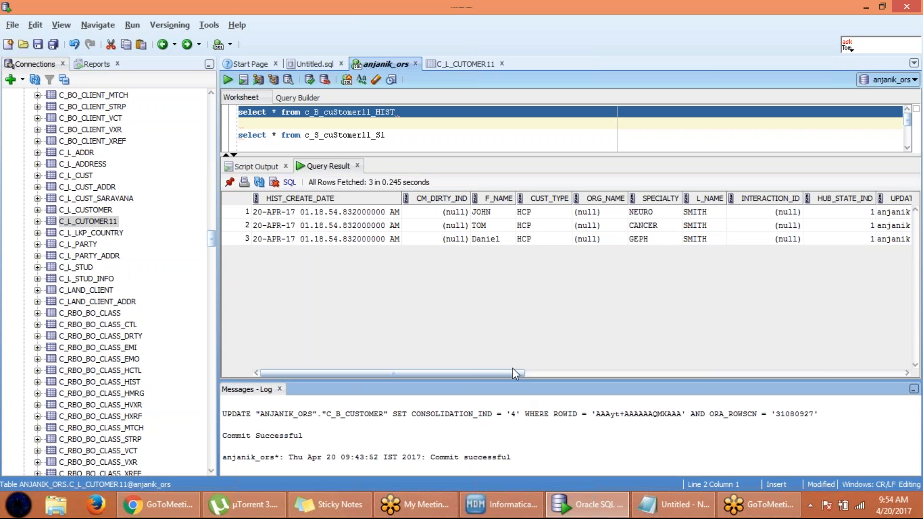
pyautogui.moveTo(511, 372); pyautogui.dragTo(567, 353)
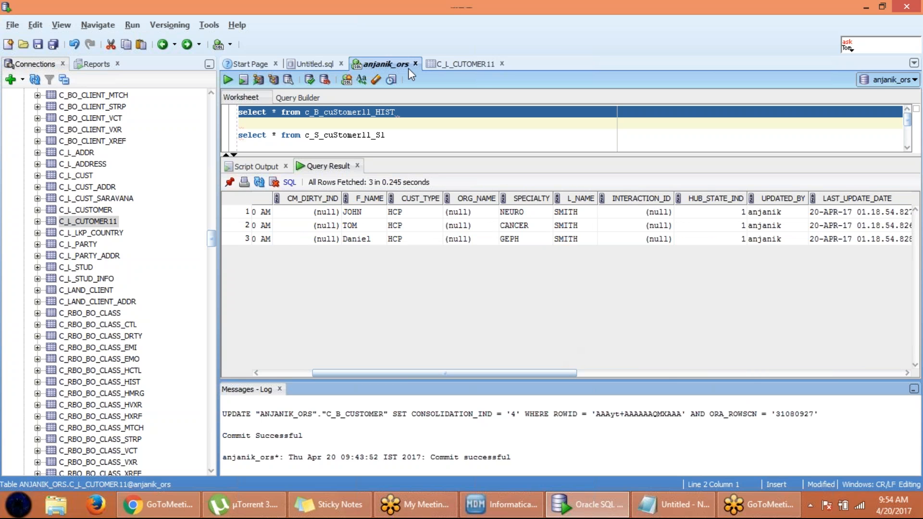
# - Change the query's table to c_B_cuStomer11_HXRF and run it
pyautogui.click(379, 112)
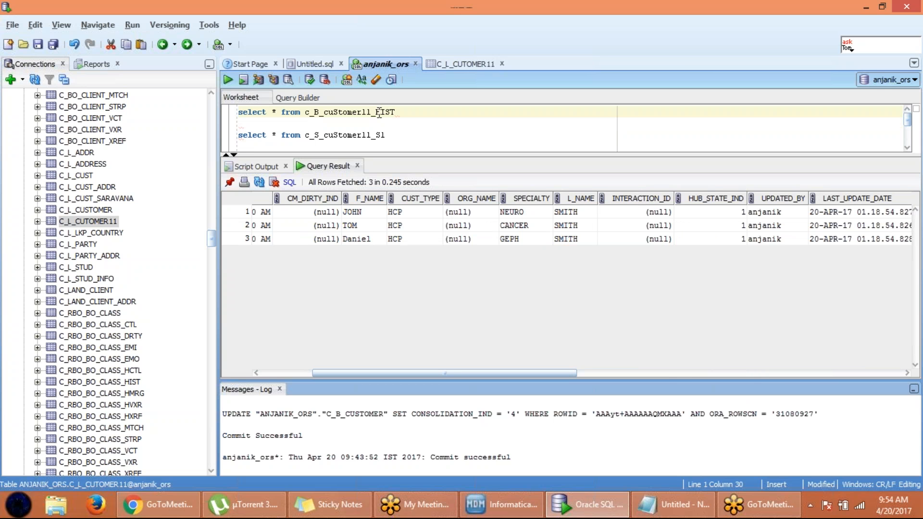
pyautogui.write('H')
pyautogui.press('Delete')
pyautogui.press('Delete')
pyautogui.press('Delete')
pyautogui.press('Delete')
pyautogui.write('RF')
pyautogui.click(379, 112)
pyautogui.write('X')
pyautogui.doubleClick(349, 112)
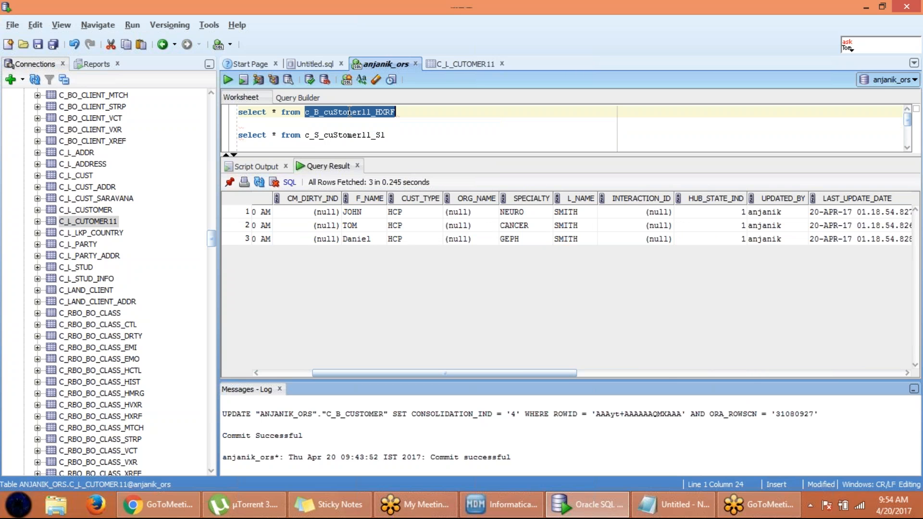
pyautogui.tripleClick(349, 111)
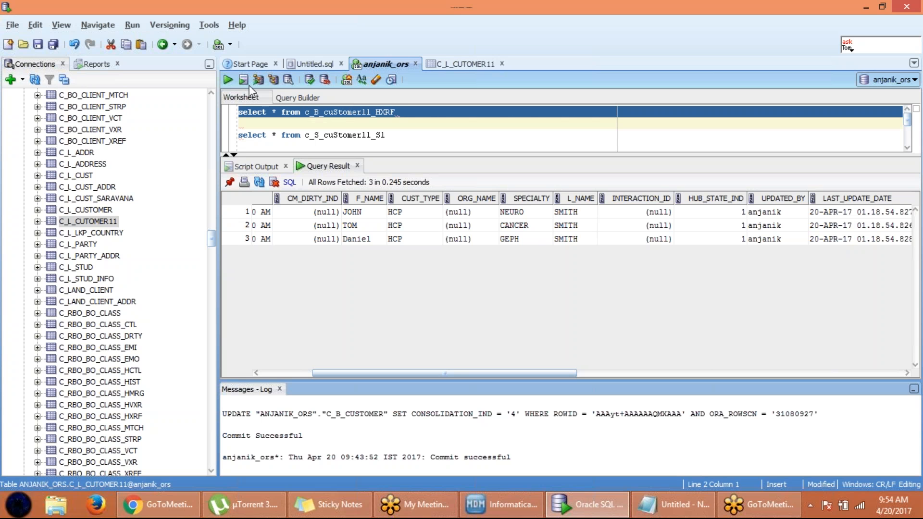
pyautogui.click(234, 76)
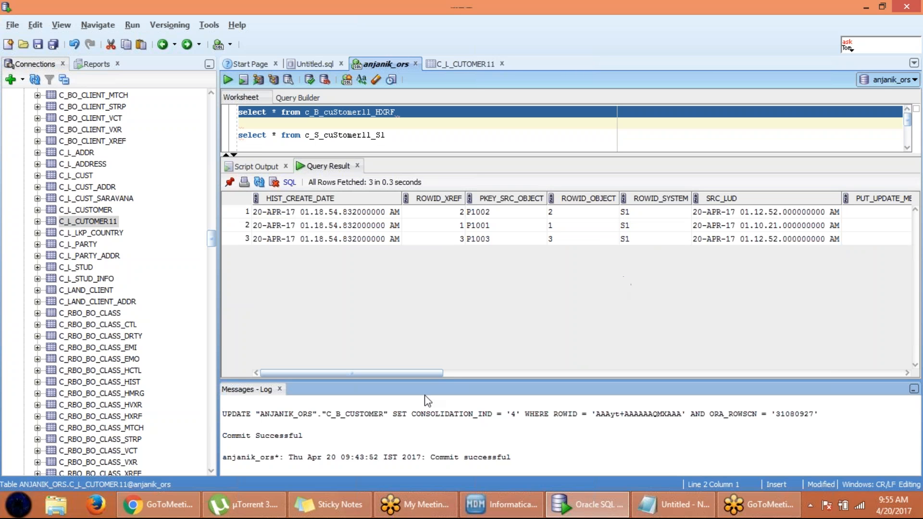
pyautogui.moveTo(424, 373); pyautogui.dragTo(346, 397)
pyautogui.click(346, 398)
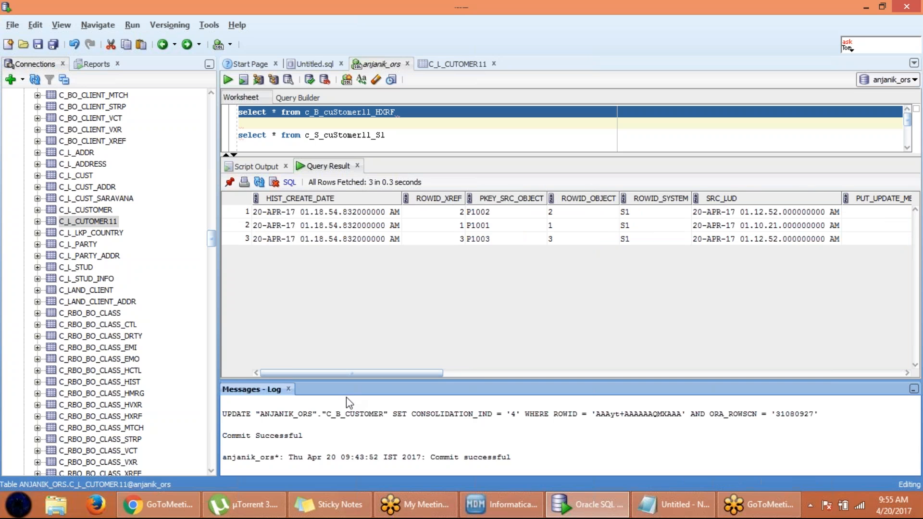
# - Duplicate the c_B_cuStomer11_HXRF select query below the original, separated by a blank line
pyautogui.click(405, 123)
pyautogui.click(410, 112)
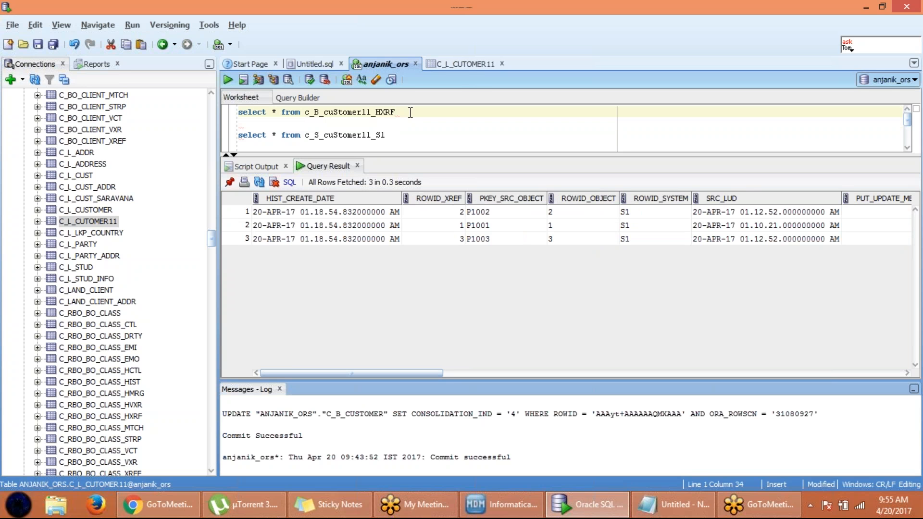
pyautogui.press('Return')
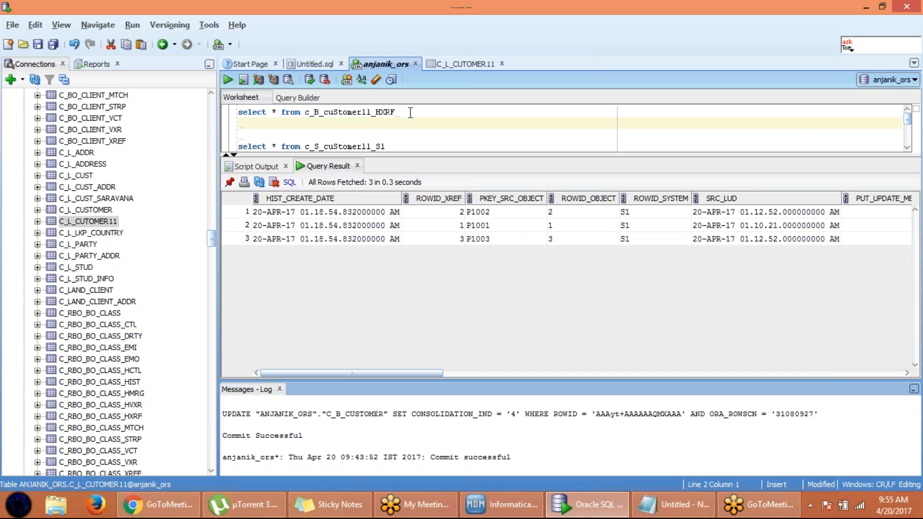
pyautogui.press('Return')
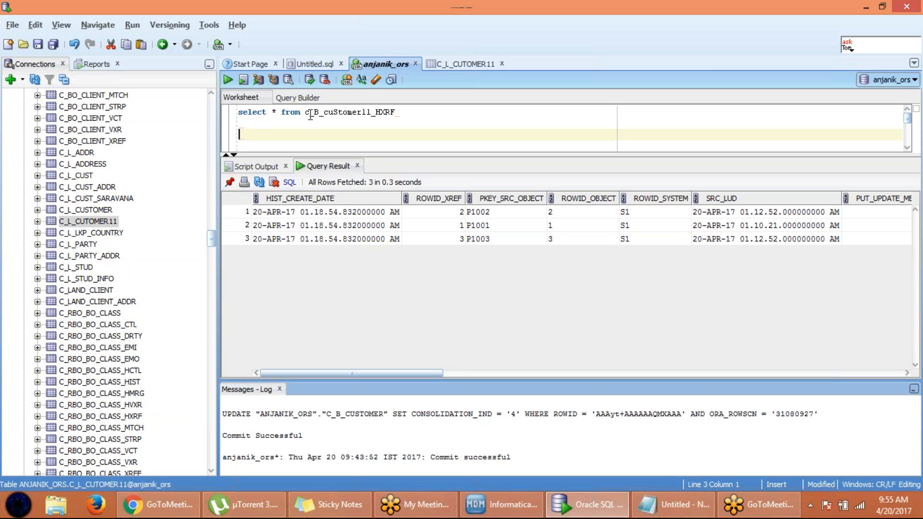
pyautogui.click(357, 112)
pyautogui.tripleClick(357, 112)
pyautogui.hotkey('ctrl', 'c')
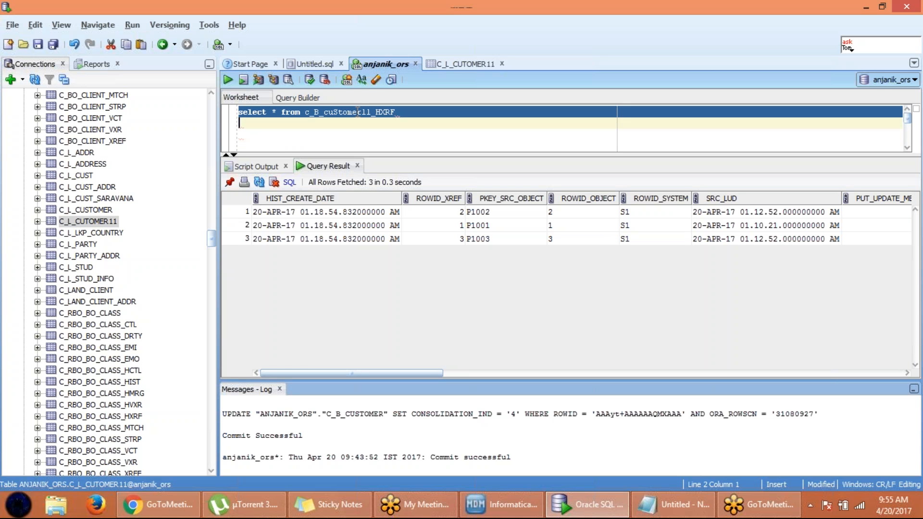
pyautogui.click(275, 134)
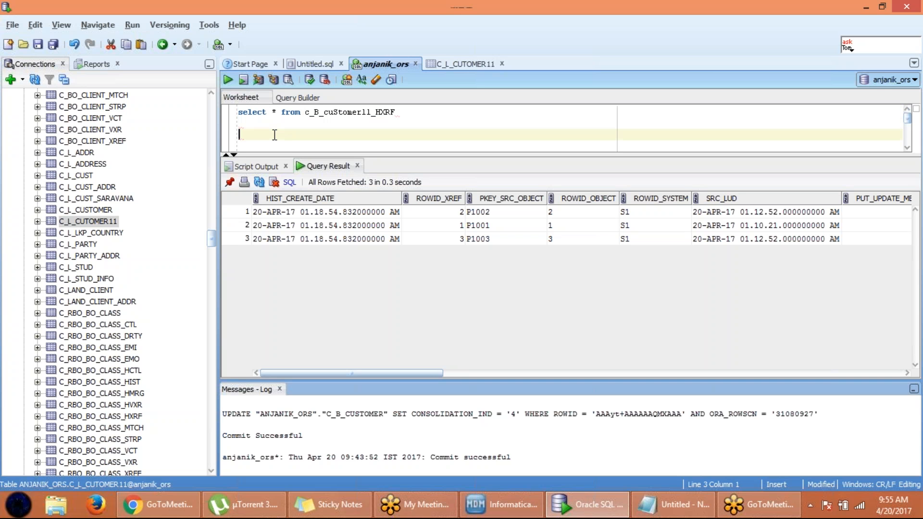
pyautogui.hotkey('ctrl', 'v')
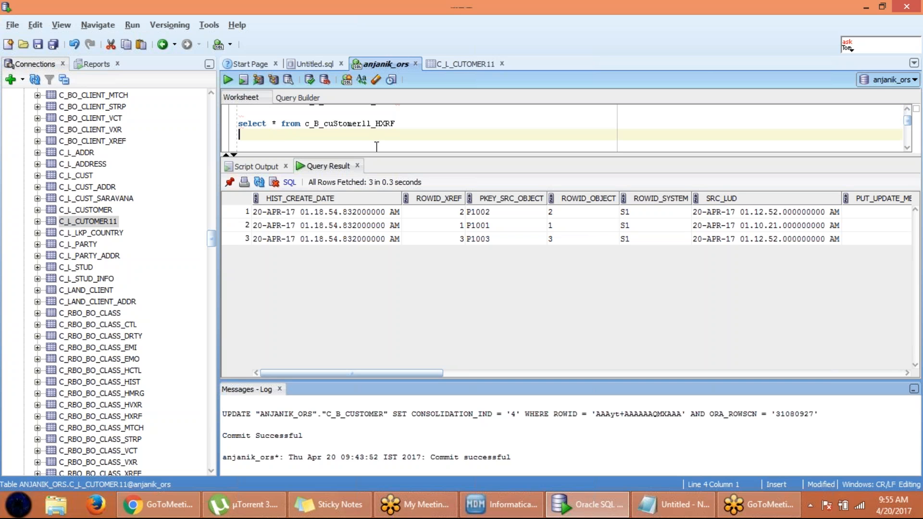
# - Enlarge the worksheet area and change the copied query's table to c_S_cuStomer11_S1_REJ
pyautogui.moveTo(370, 155); pyautogui.dragTo(368, 240)
pyautogui.doubleClick(328, 163)
pyautogui.hotkey('ctrl', 'c')
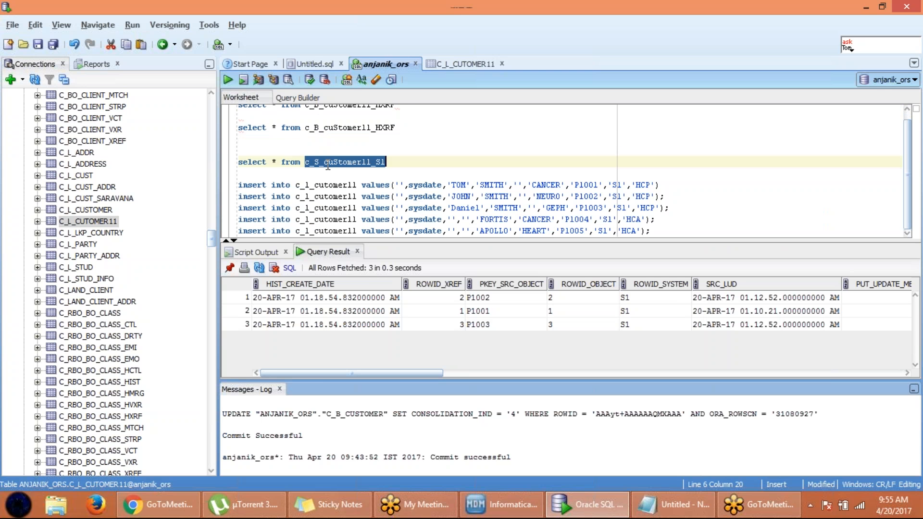
pyautogui.doubleClick(326, 128)
pyautogui.hotkey('ctrl', 'v')
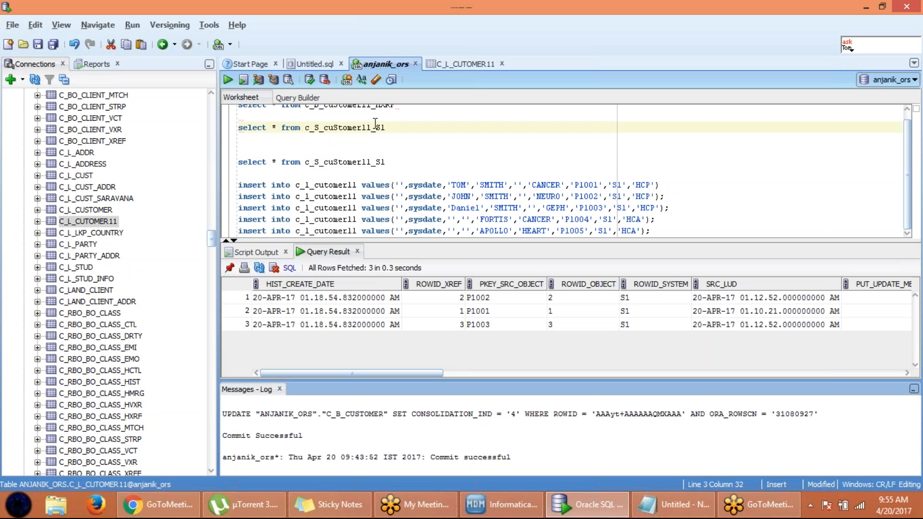
pyautogui.write('_REJ')
# - Run the query on c_S_cuStomer11_S1_REJ and examine the rejected rows' ERROR_DESCRIPTION and CUST_ID values in an enlarged result area
pyautogui.doubleClick(372, 134)
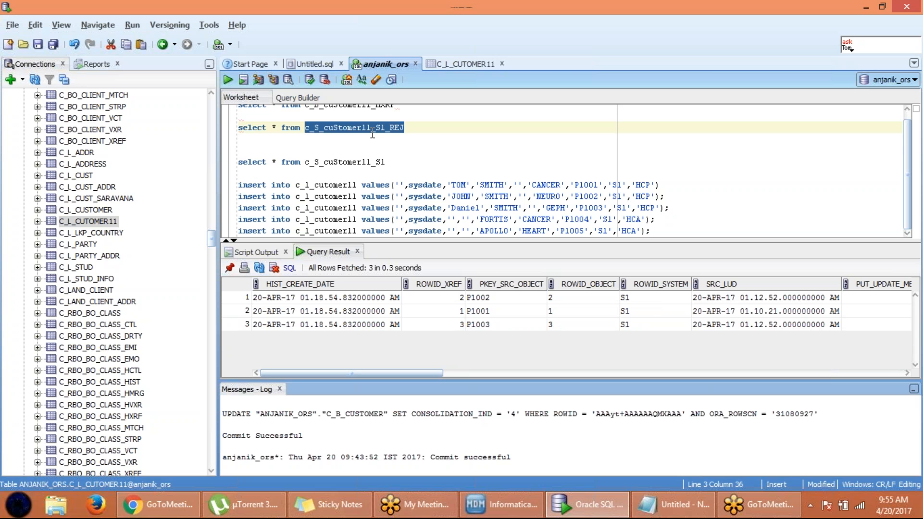
pyautogui.tripleClick(373, 134)
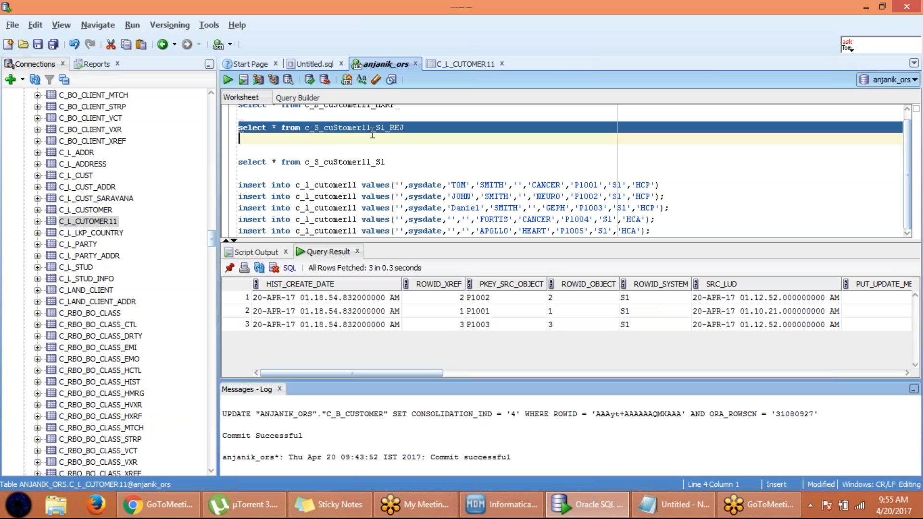
pyautogui.click(226, 80)
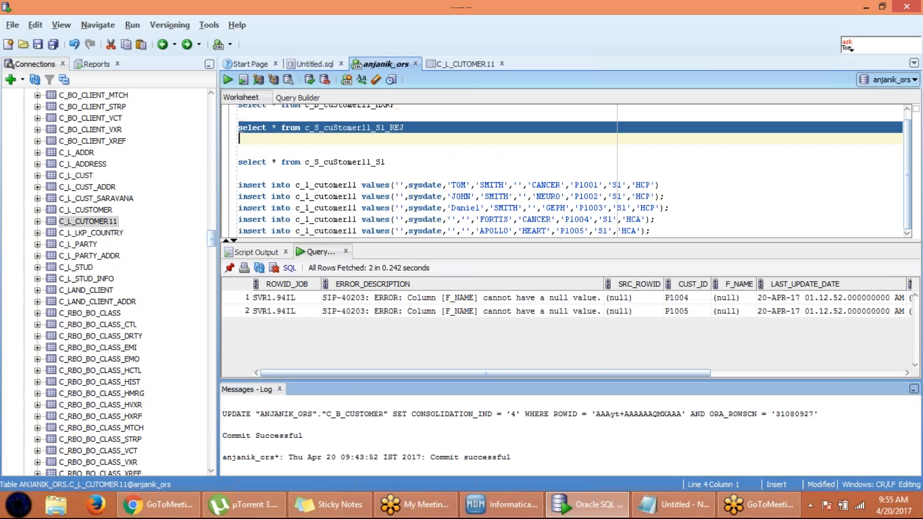
pyautogui.moveTo(404, 240); pyautogui.dragTo(404, 192)
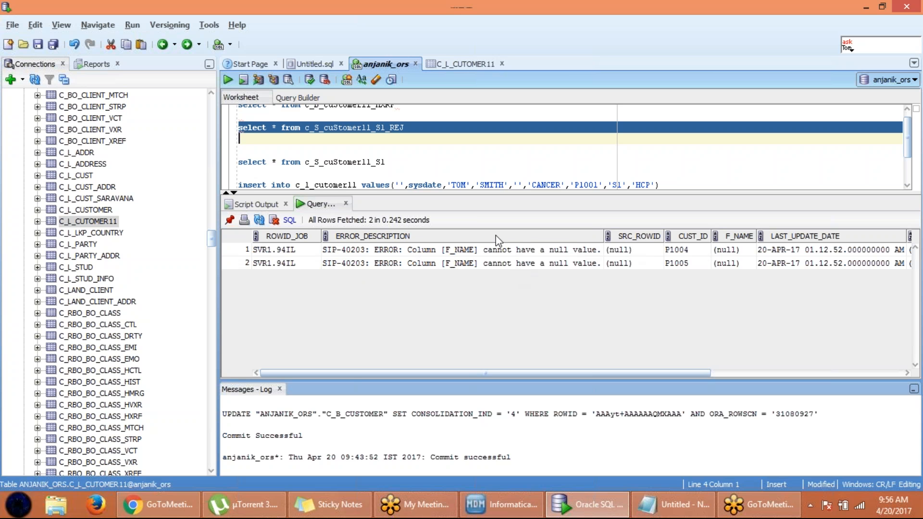
pyautogui.click(494, 256)
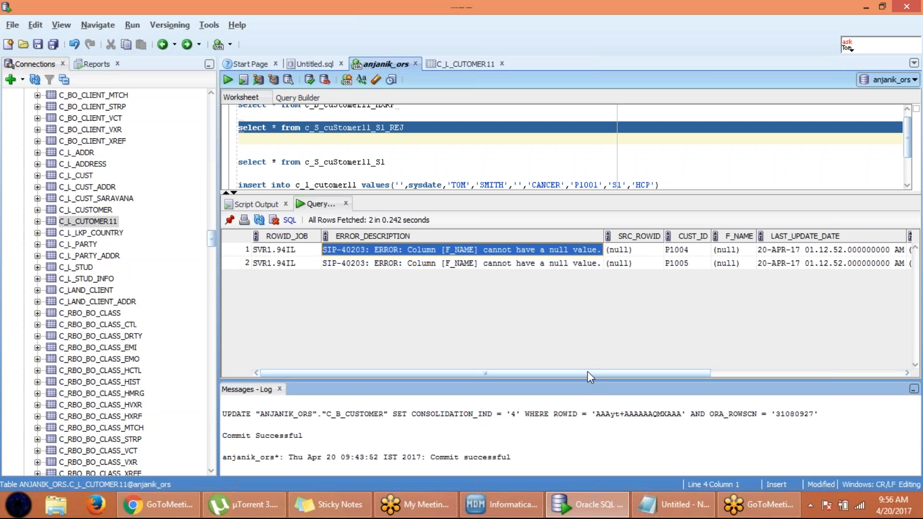
pyautogui.moveTo(587, 371); pyautogui.dragTo(639, 366)
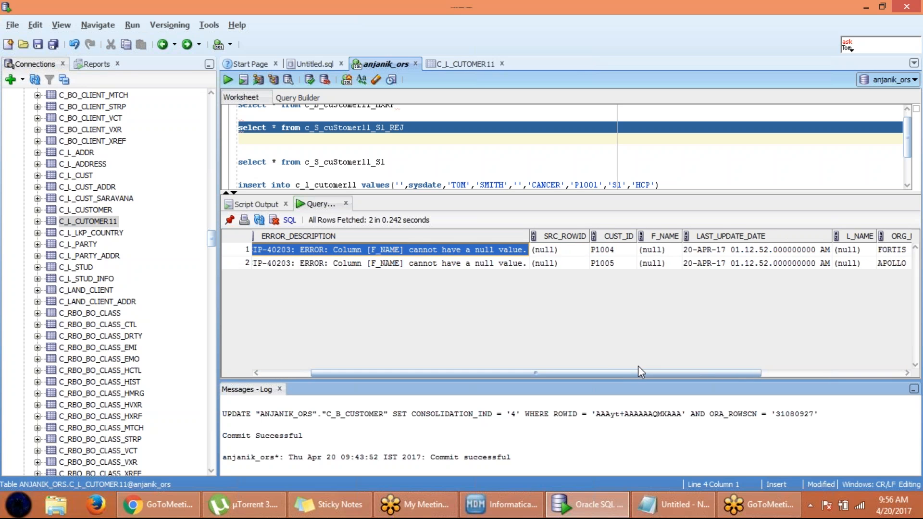
pyautogui.click(608, 248)
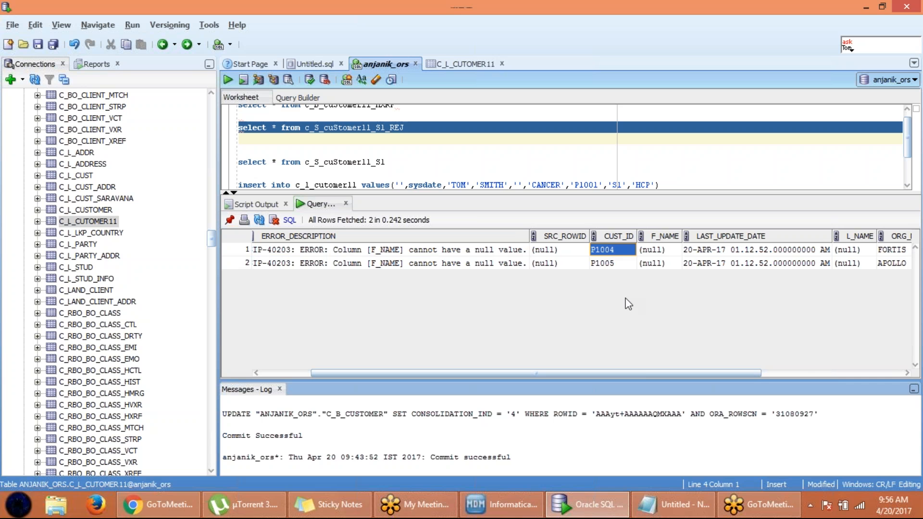
pyautogui.moveTo(641, 371); pyautogui.dragTo(513, 307)
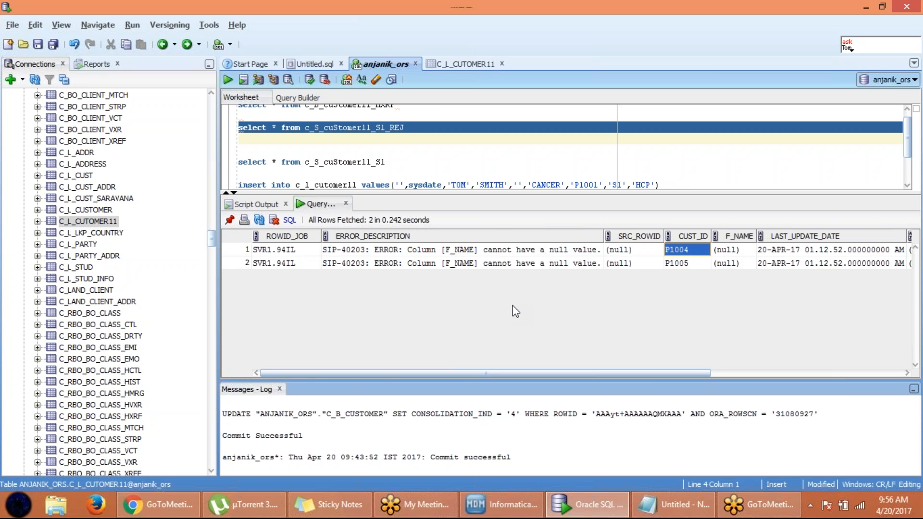
# - Change the reject query's table to c_S_cuStomer11_S1_RAW and run it
pyautogui.click(420, 130)
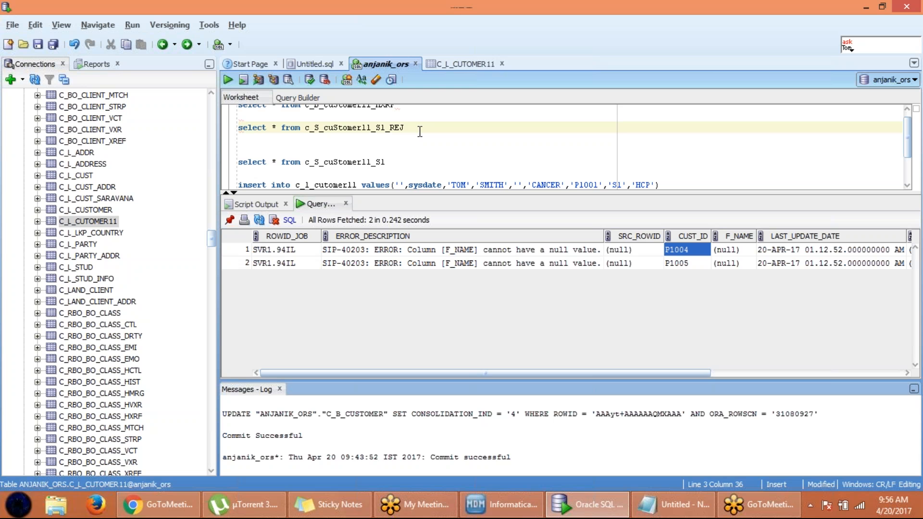
pyautogui.press('BackSpace')
pyautogui.press('BackSpace')
pyautogui.write('AW')
pyautogui.doubleClick(370, 128)
pyautogui.tripleClick(371, 130)
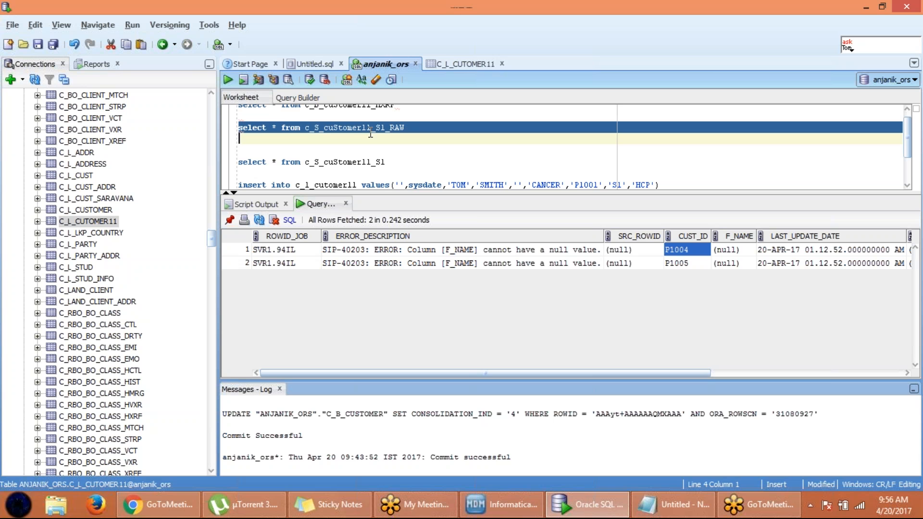
pyautogui.click(230, 79)
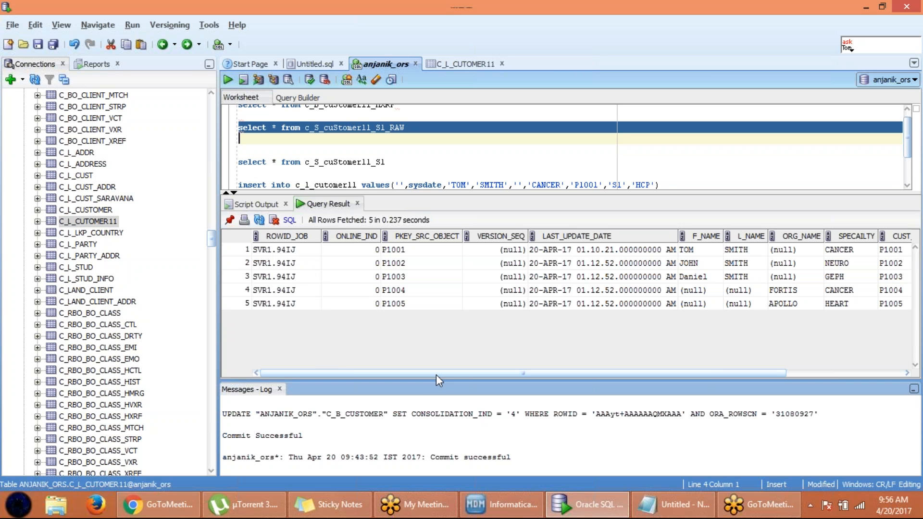
# - Examine all columns of the raw table rows, from ROWID_JOB through CUST_TYPE
pyautogui.moveTo(439, 375); pyautogui.dragTo(619, 370)
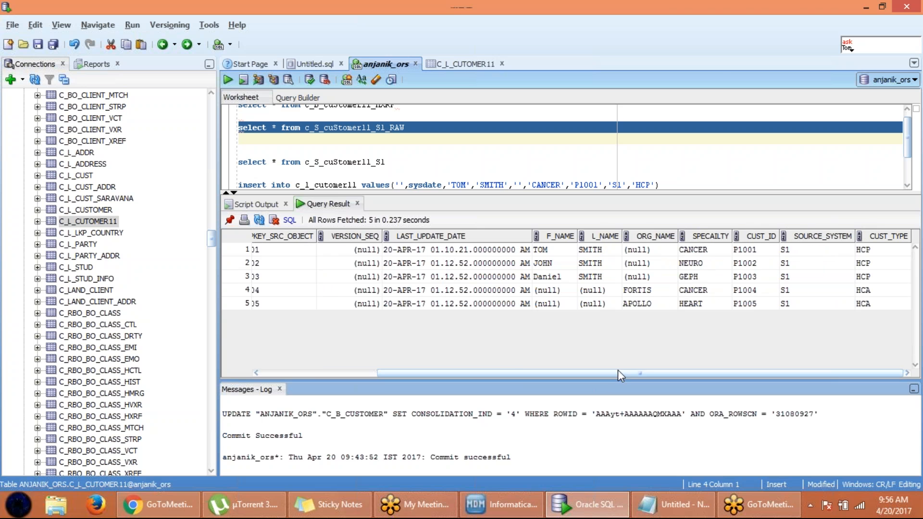
pyautogui.moveTo(721, 371); pyautogui.dragTo(567, 328)
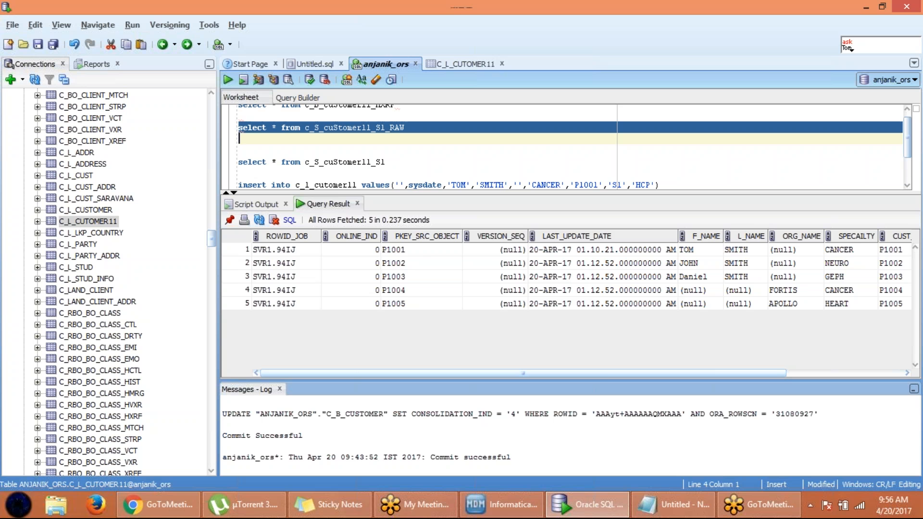
pyautogui.moveTo(606, 370); pyautogui.dragTo(781, 333)
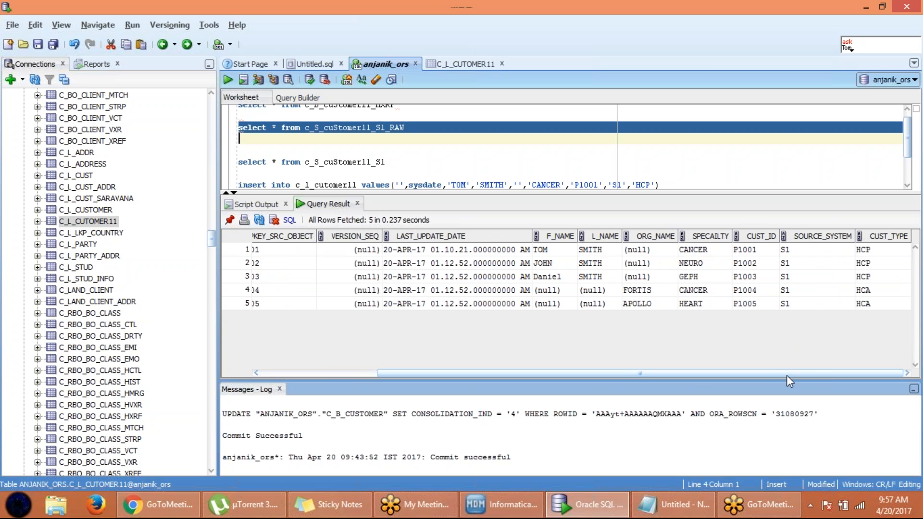
pyautogui.moveTo(787, 374); pyautogui.dragTo(669, 375)
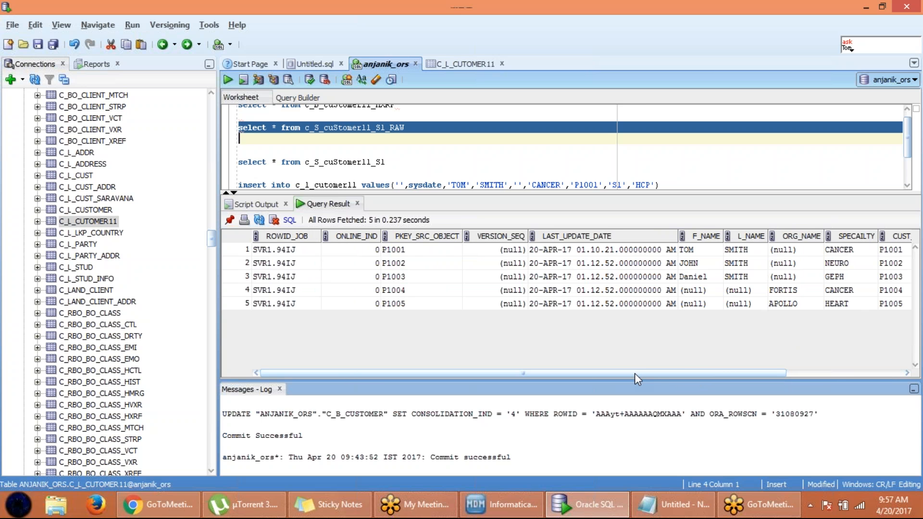
pyautogui.moveTo(635, 374); pyautogui.dragTo(795, 344)
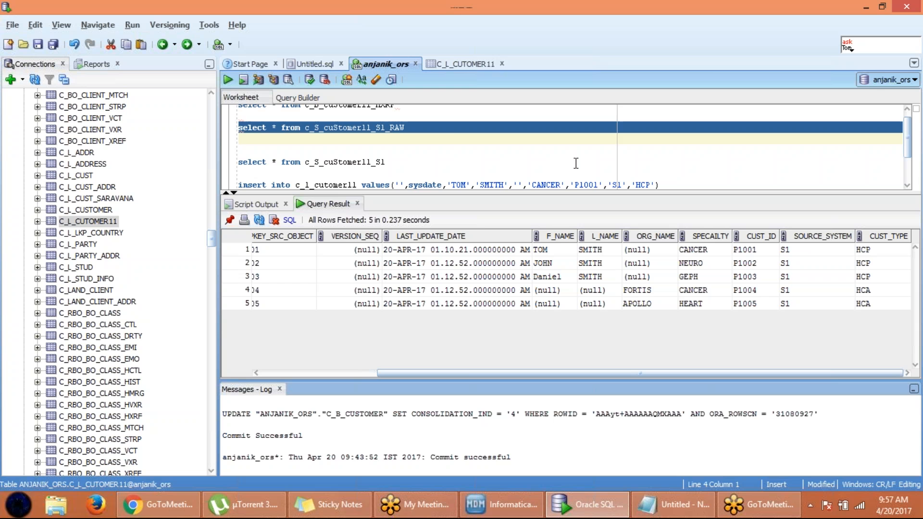
pyautogui.click(452, 141)
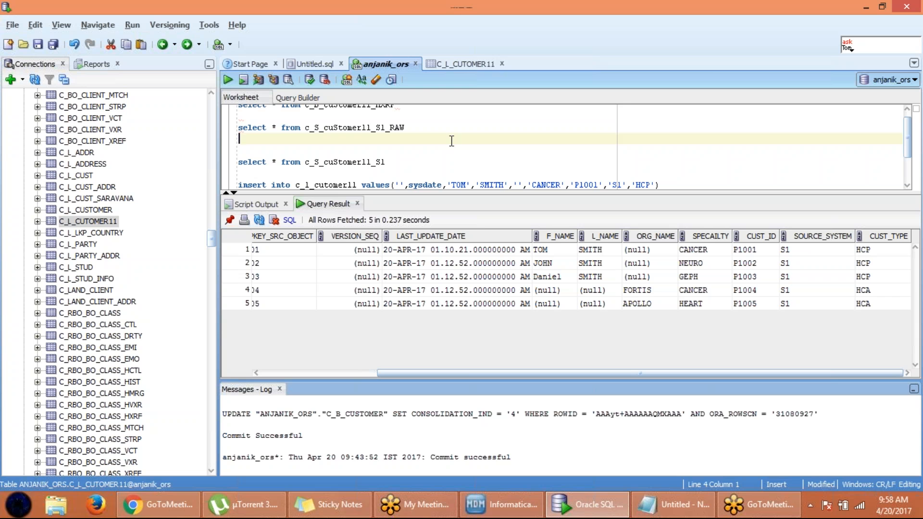
pyautogui.click(431, 125)
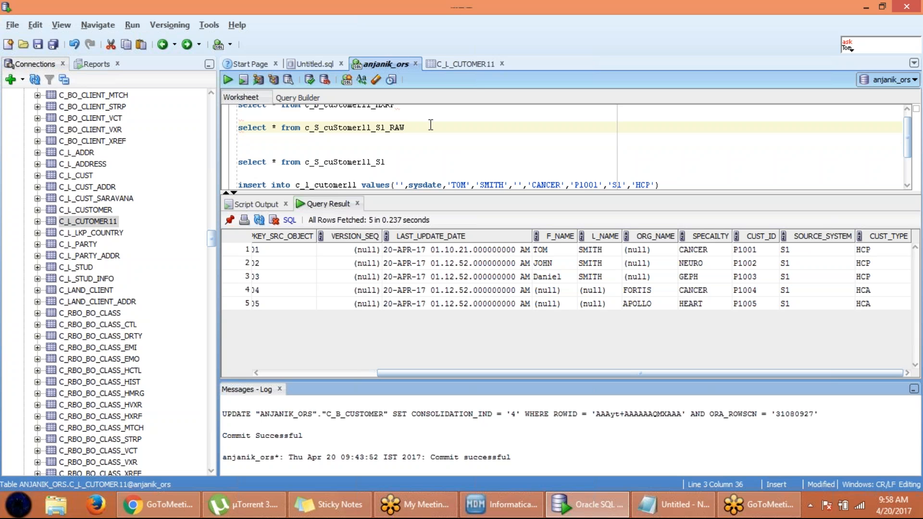